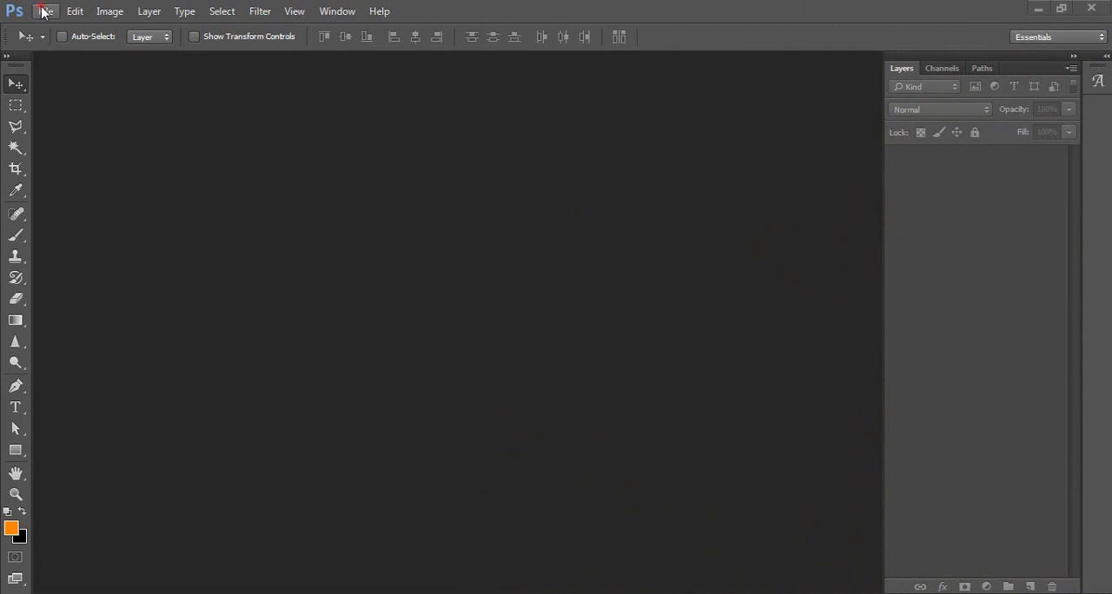
# Open the photo pexels-photo-872756 from the smok folder.
pyautogui.click(43, 11)
pyautogui.click(82, 45)
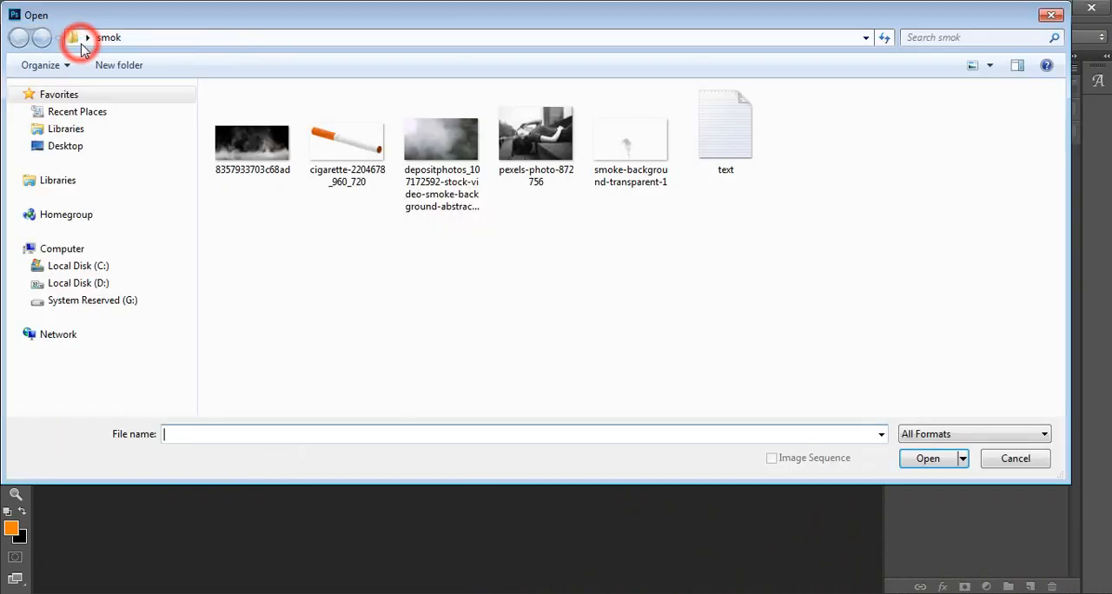
pyautogui.click(535, 135)
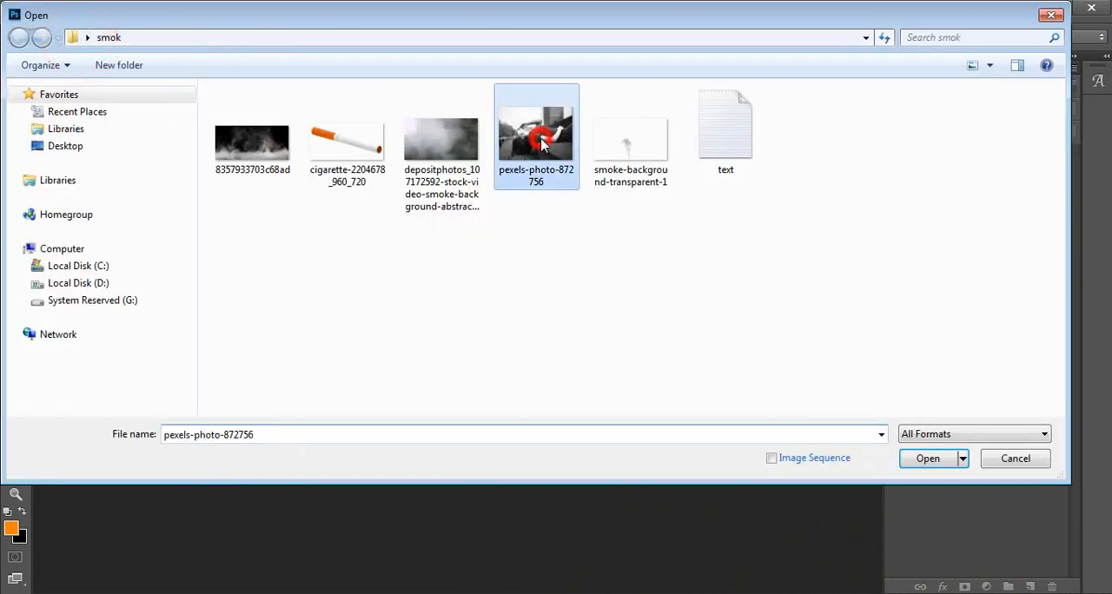
pyautogui.click(926, 459)
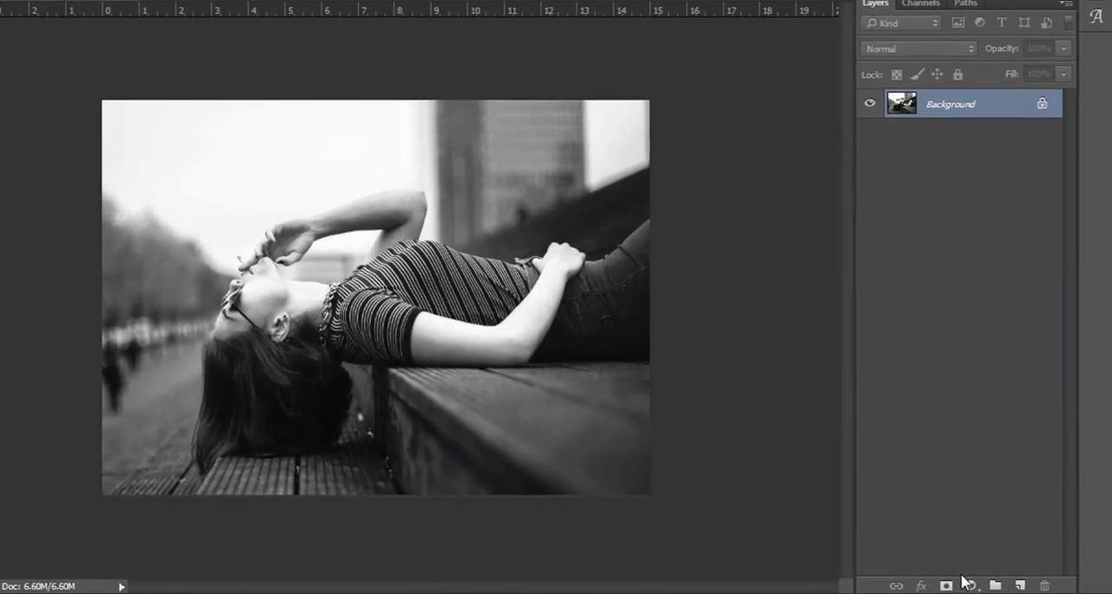
# Add a Levels adjustment layer above the photo, setting the shadow input level to 10 and fine-tuning the midtones.
pyautogui.click(986, 586)
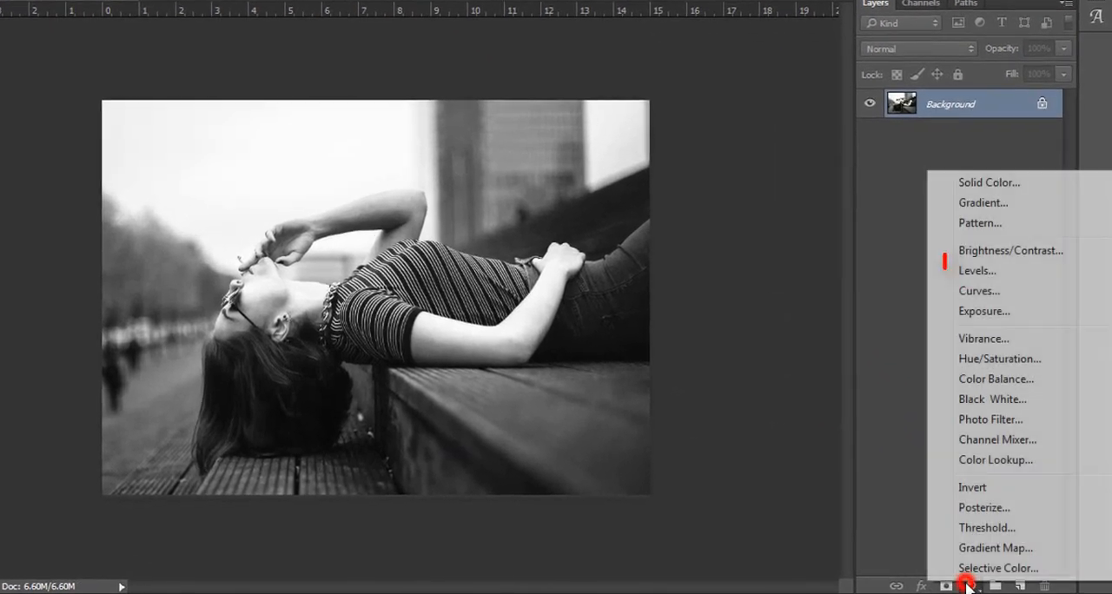
pyautogui.click(977, 270)
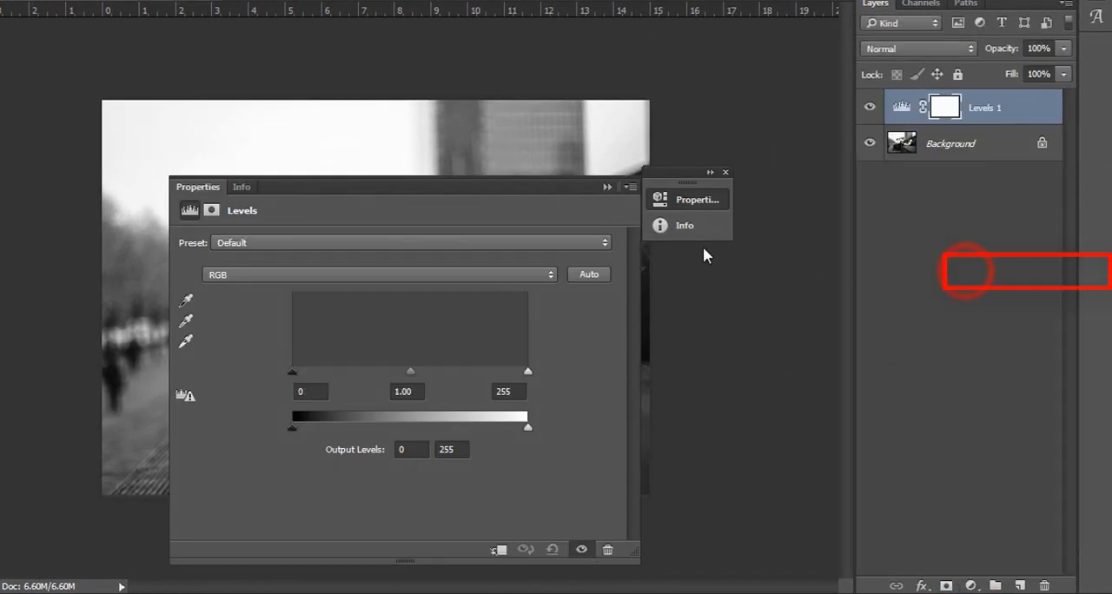
pyautogui.moveTo(435, 181); pyautogui.dragTo(933, 180)
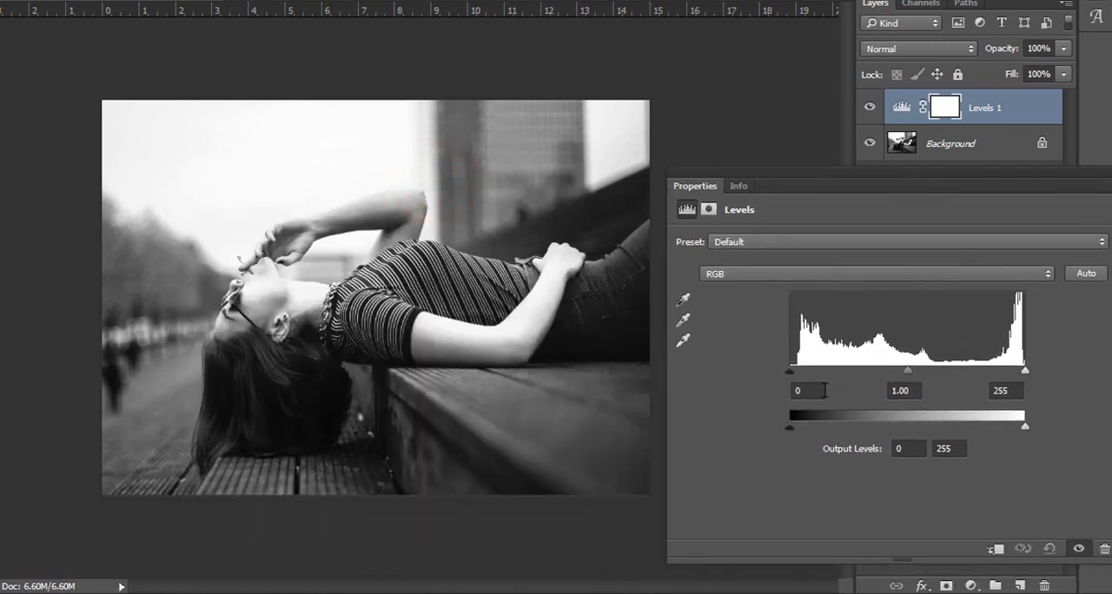
pyautogui.write('110')
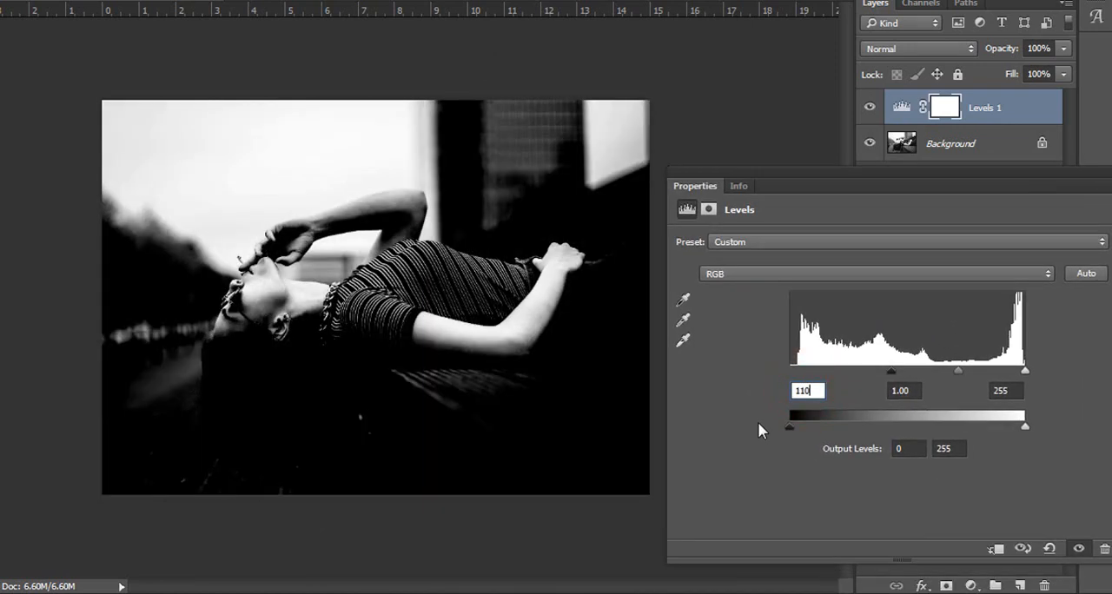
pyautogui.click(807, 392)
pyautogui.write('10')
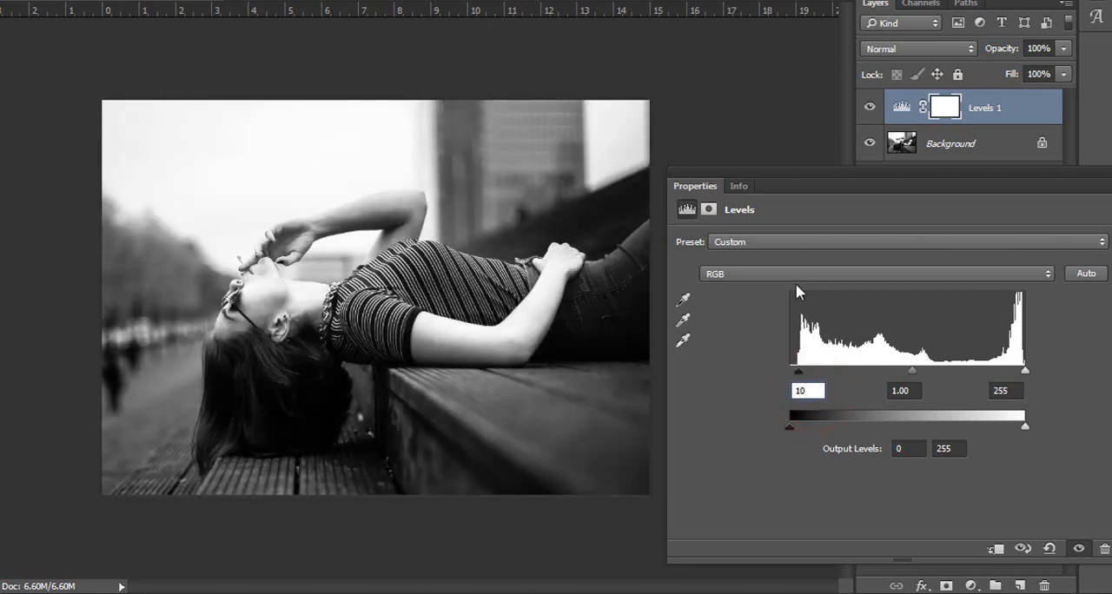
pyautogui.moveTo(909, 371); pyautogui.dragTo(901, 369)
pyautogui.moveTo(981, 176); pyautogui.dragTo(935, 181)
pyautogui.click(1069, 178)
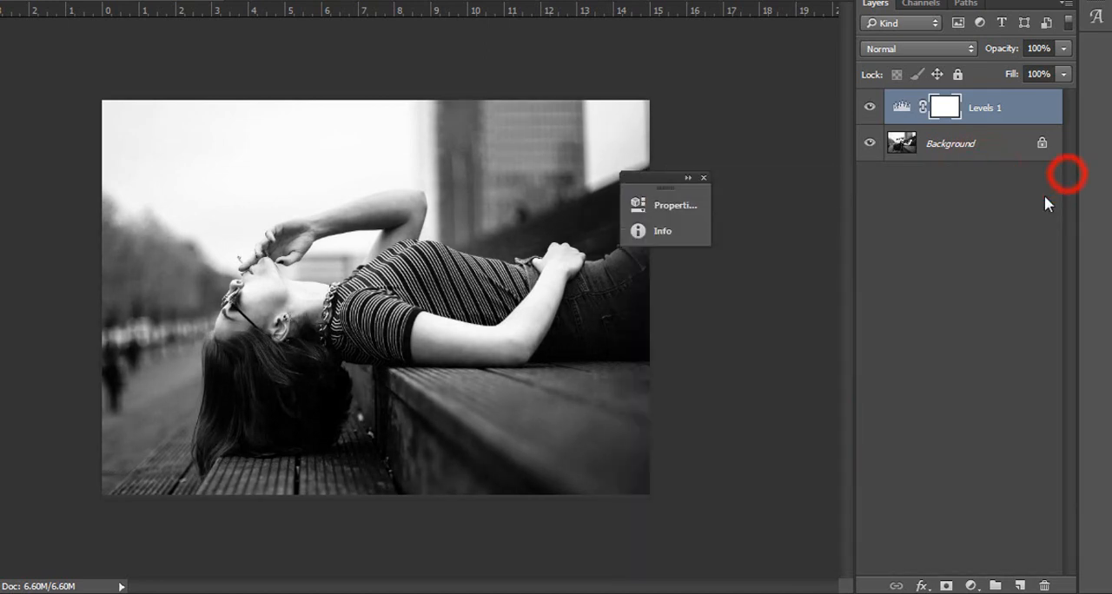
# Compare the photo with and without the Levels adjustment, and close the floating Properties and Info panel.
pyautogui.click(869, 108)
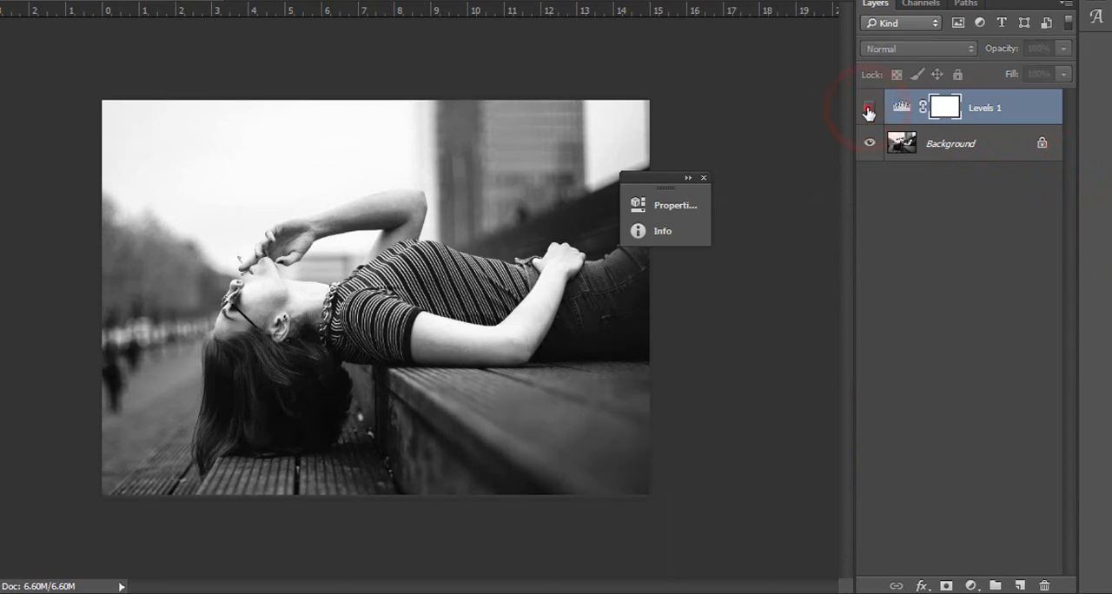
pyautogui.click(868, 109)
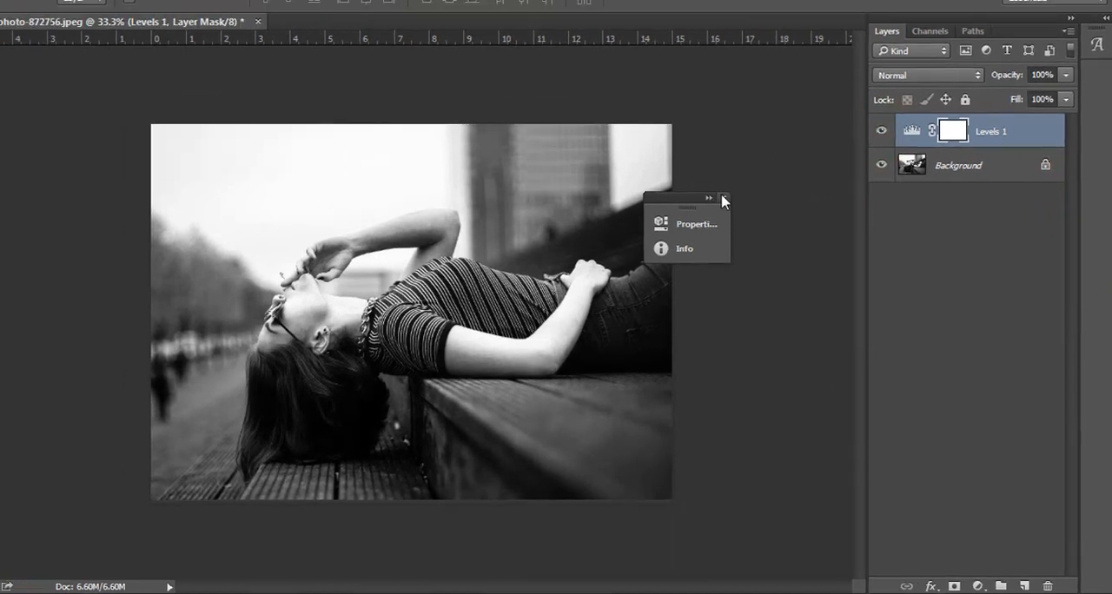
pyautogui.click(703, 177)
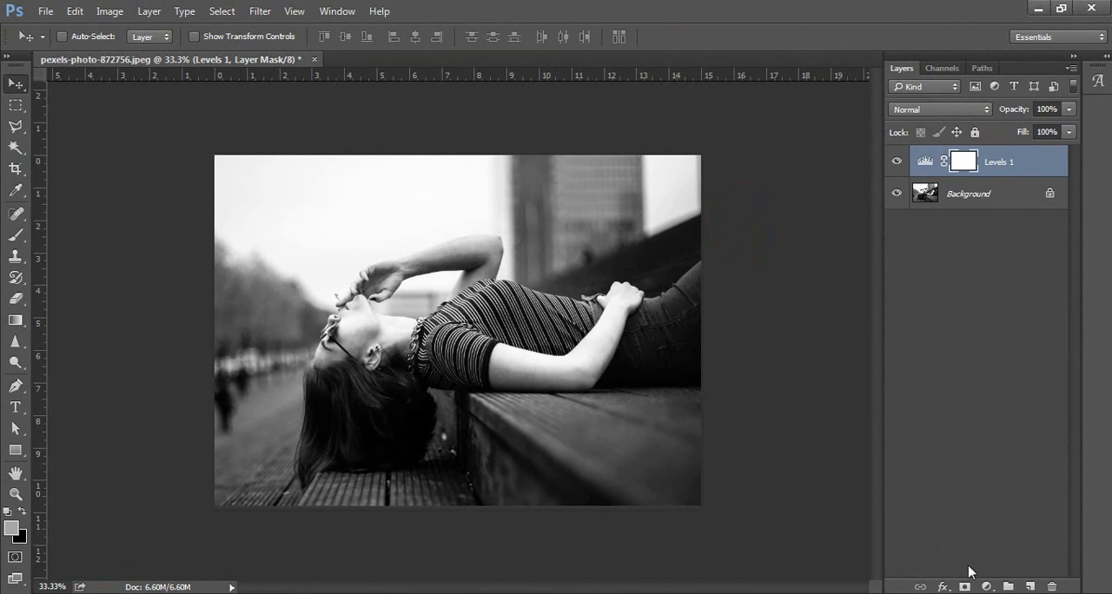
# Add a linear orange-to-transparent Gradient fill layer at a 90° angle and 100% scale above the Levels layer.
pyautogui.click(987, 586)
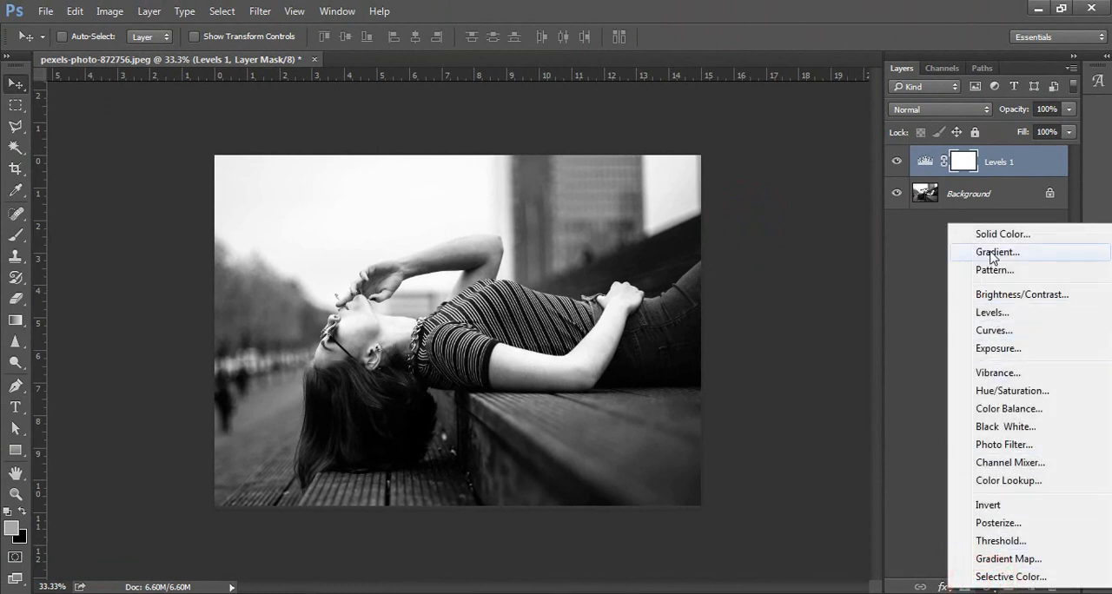
pyautogui.click(991, 253)
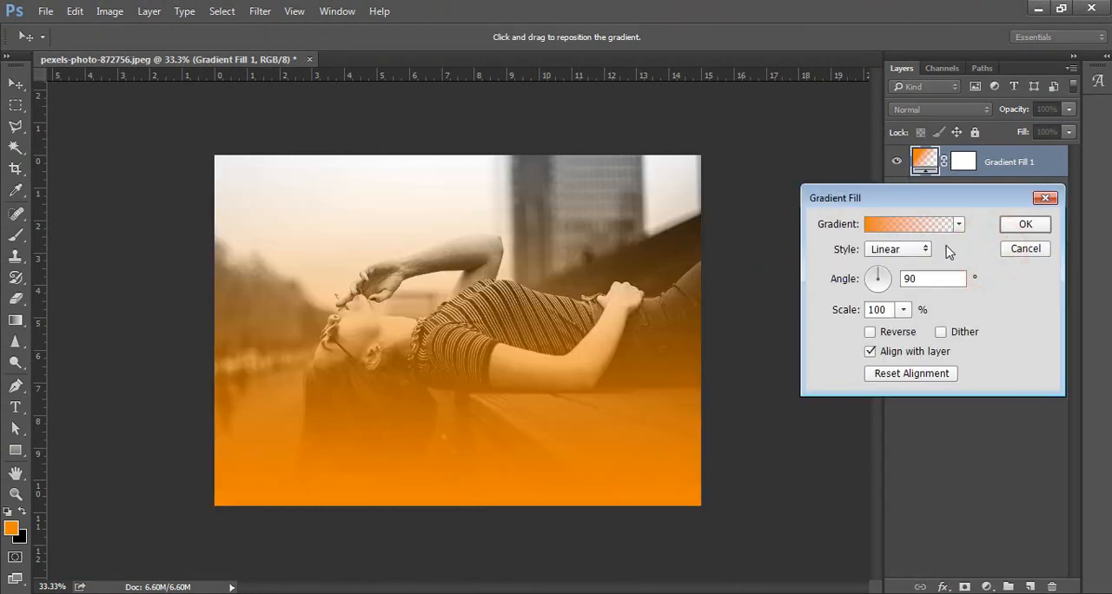
pyautogui.click(1021, 226)
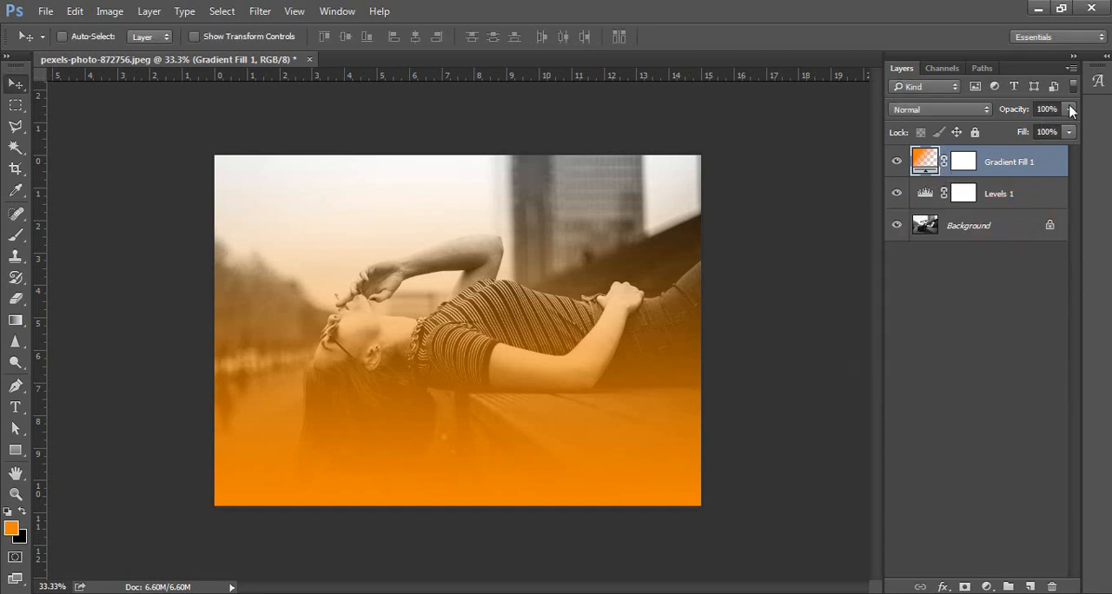
# Set the gradient fill layer to 90% opacity with the Overlay blend mode.
pyautogui.write('90')
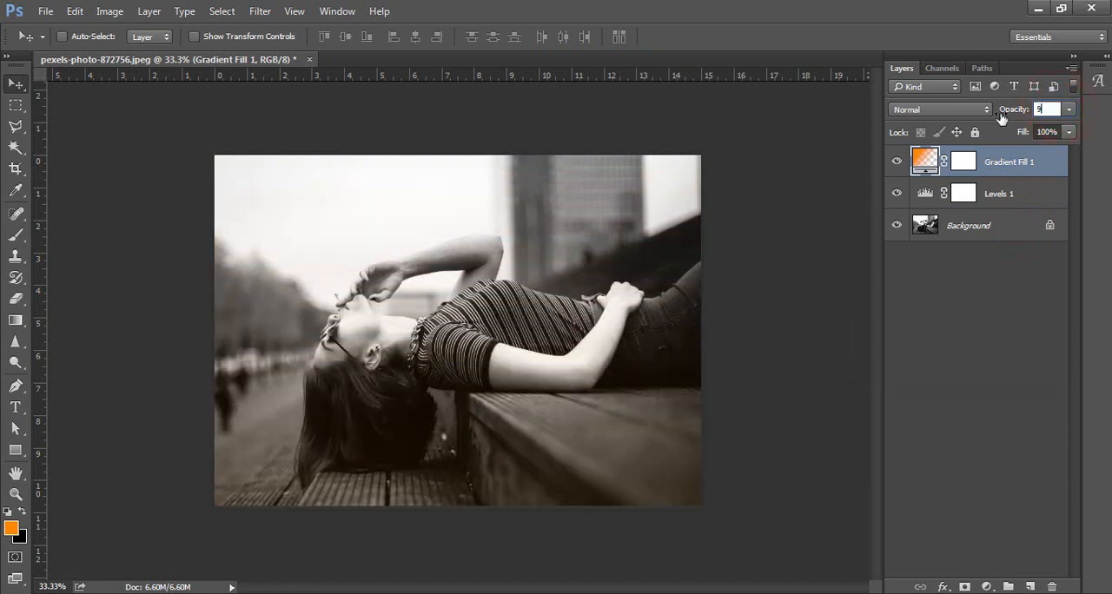
pyautogui.click(954, 113)
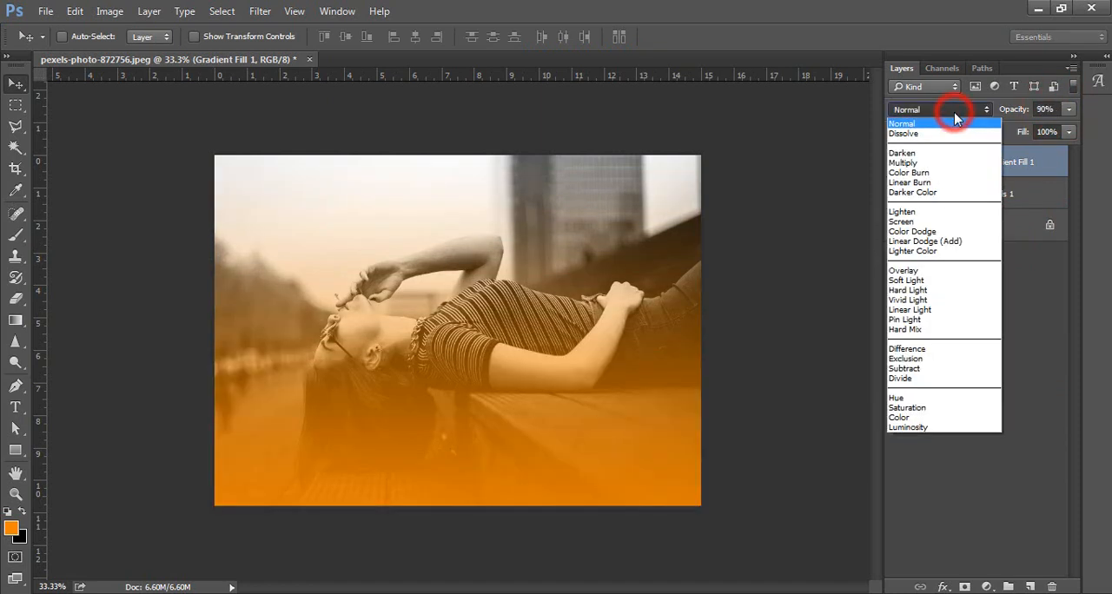
pyautogui.click(953, 271)
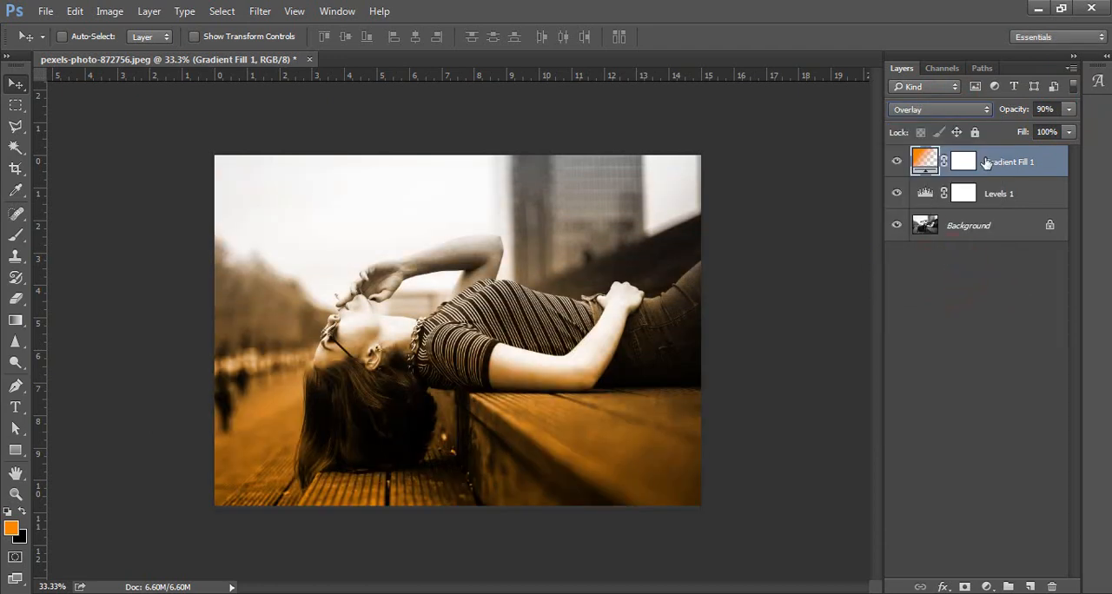
# Duplicate the gradient fill layer and give the copy a -90° gradient angle and 70% opacity.
pyautogui.hotkey('ctrl', 'j')
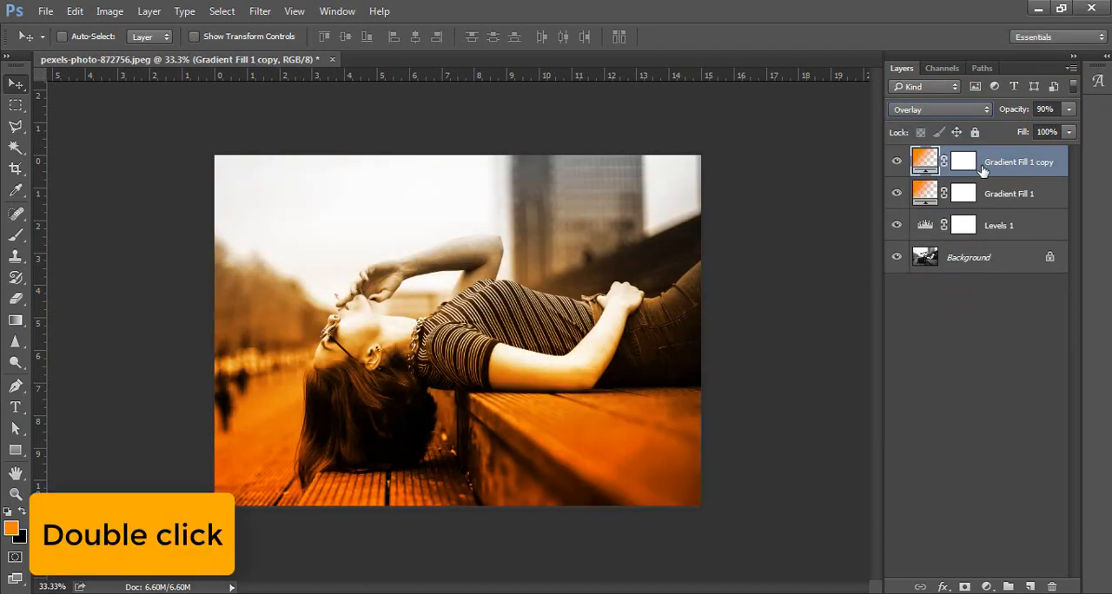
pyautogui.doubleClick(918, 159)
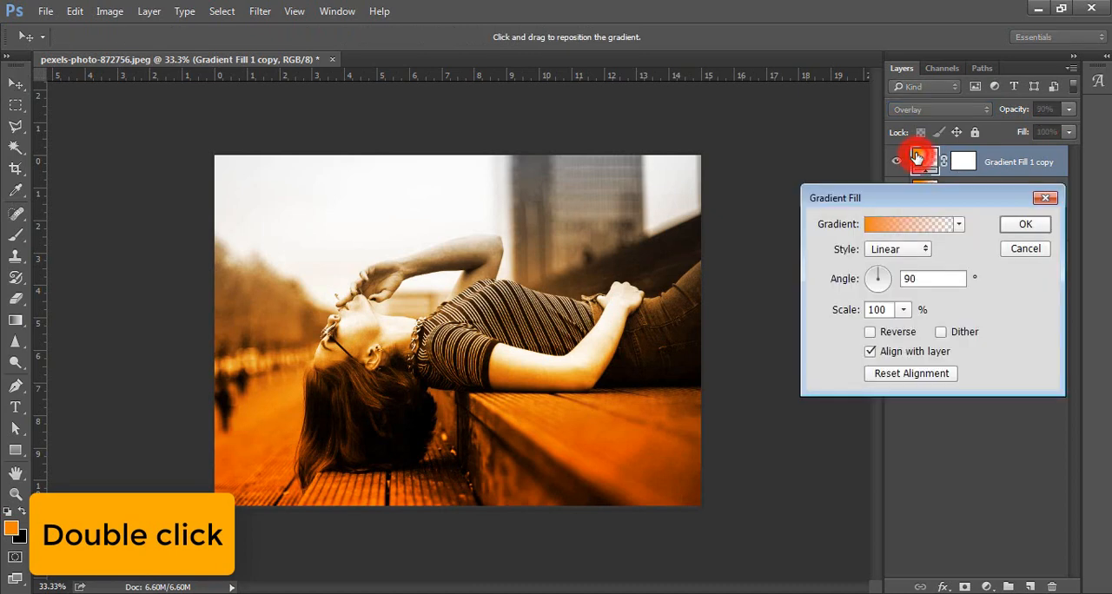
pyautogui.press('BackSpace')
pyautogui.press('BackSpace')
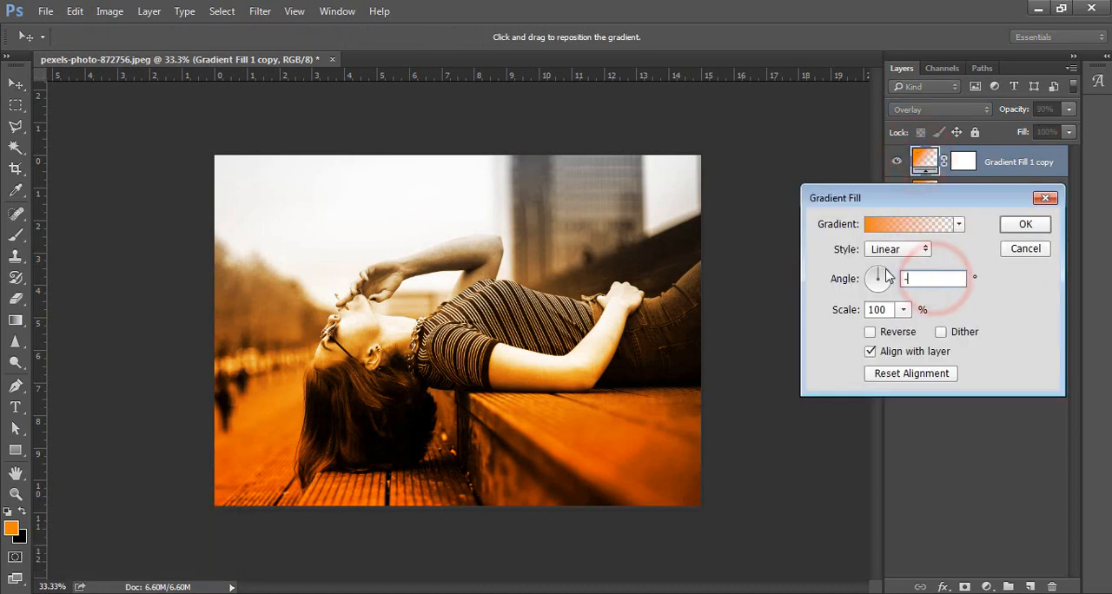
pyautogui.write('-90')
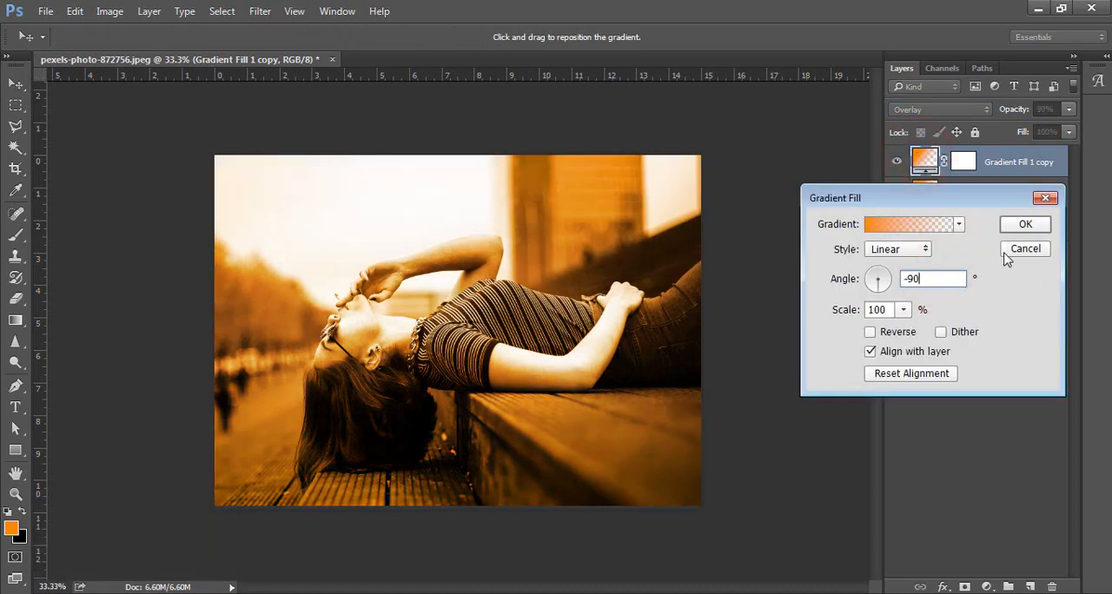
pyautogui.click(1042, 226)
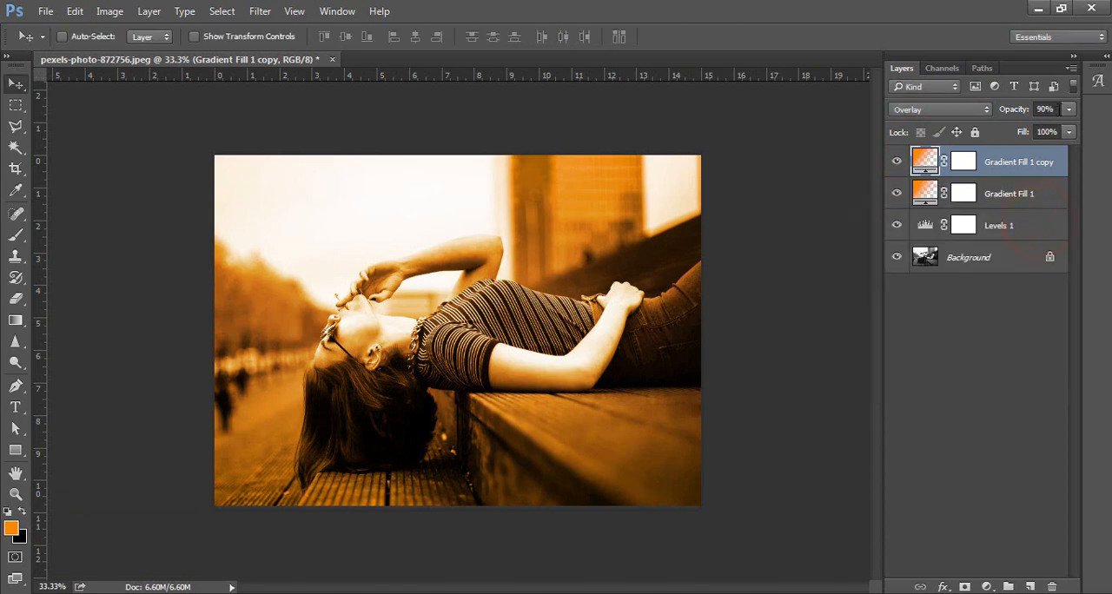
pyautogui.write('70')
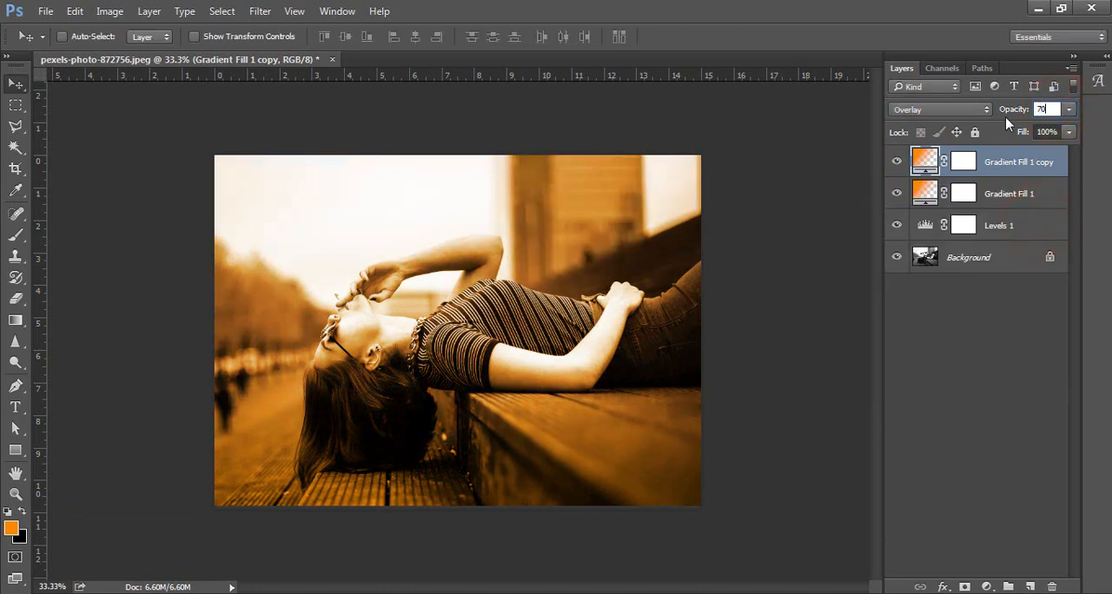
# Recolour the starting colour stop of the copied layer's gradient to pink f0578f.
pyautogui.doubleClick(925, 161)
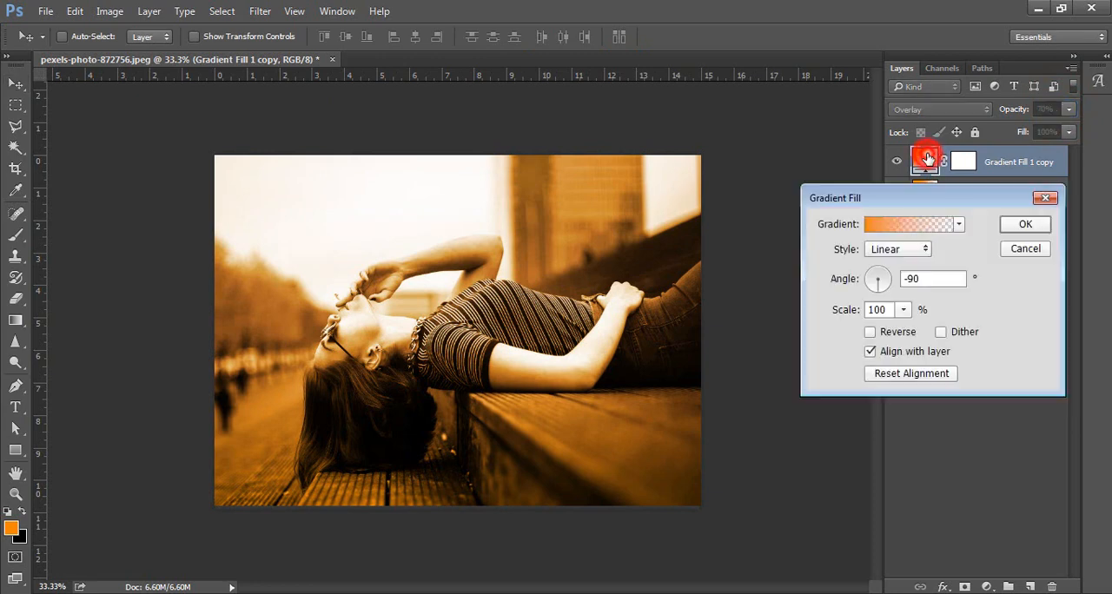
pyautogui.click(895, 230)
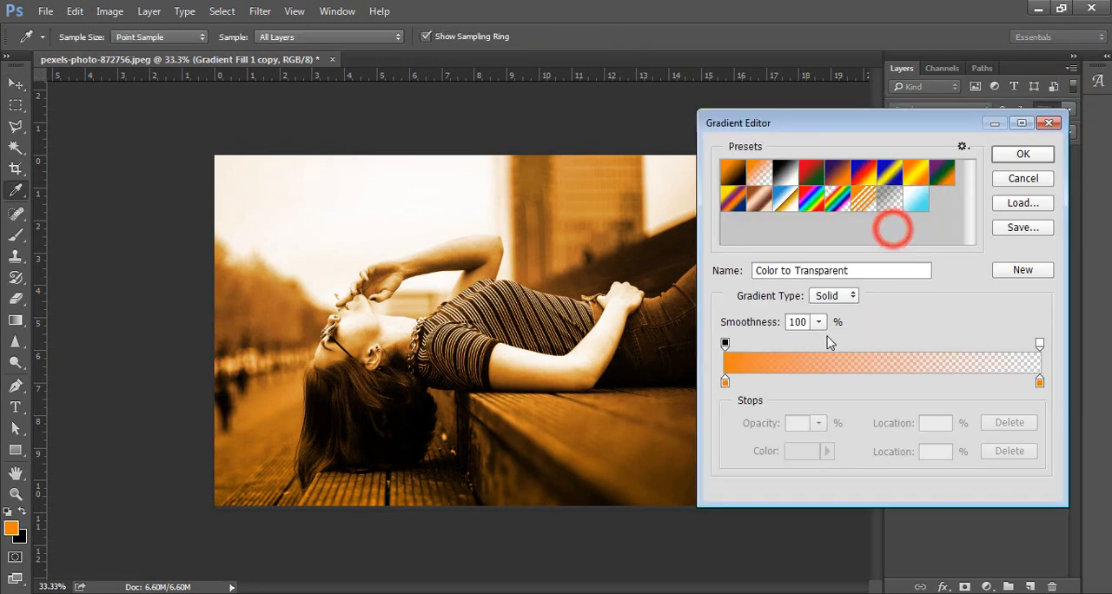
pyautogui.click(727, 382)
pyautogui.click(791, 450)
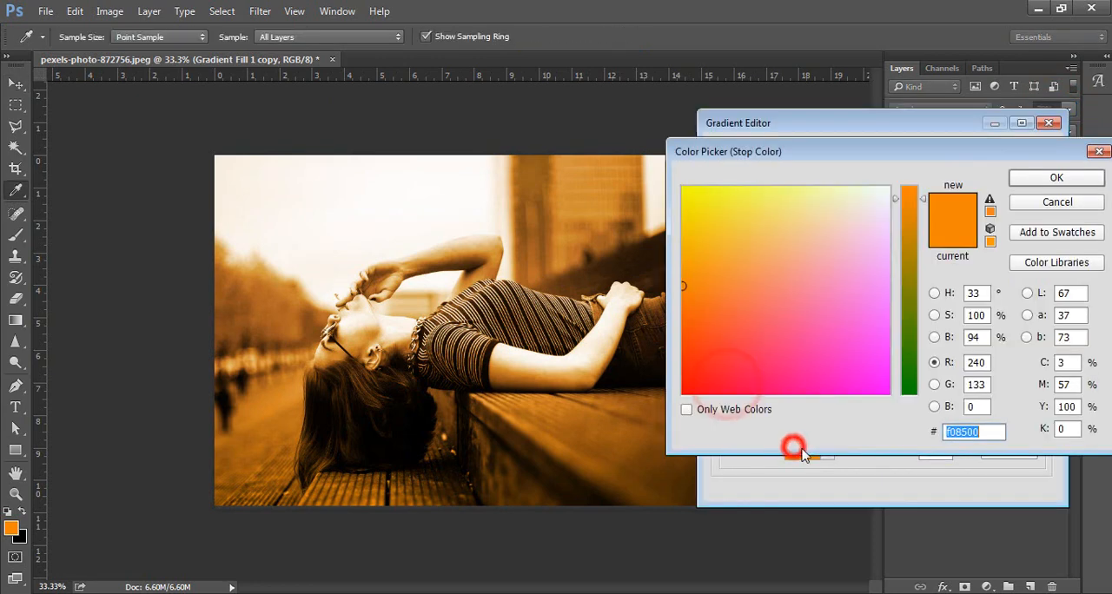
pyautogui.click(798, 324)
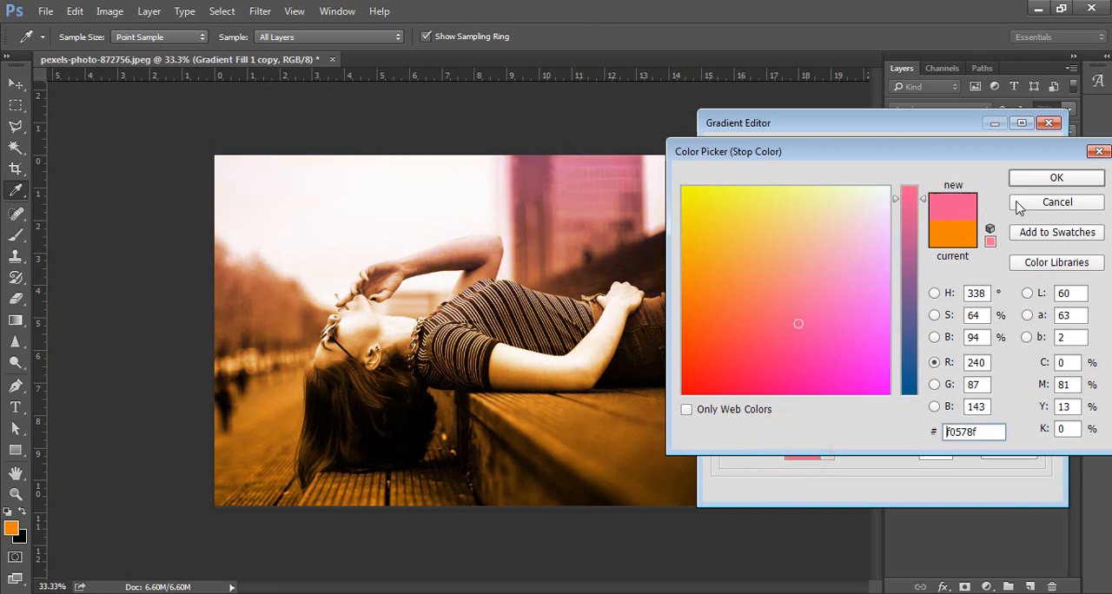
pyautogui.click(1043, 180)
pyautogui.click(1035, 159)
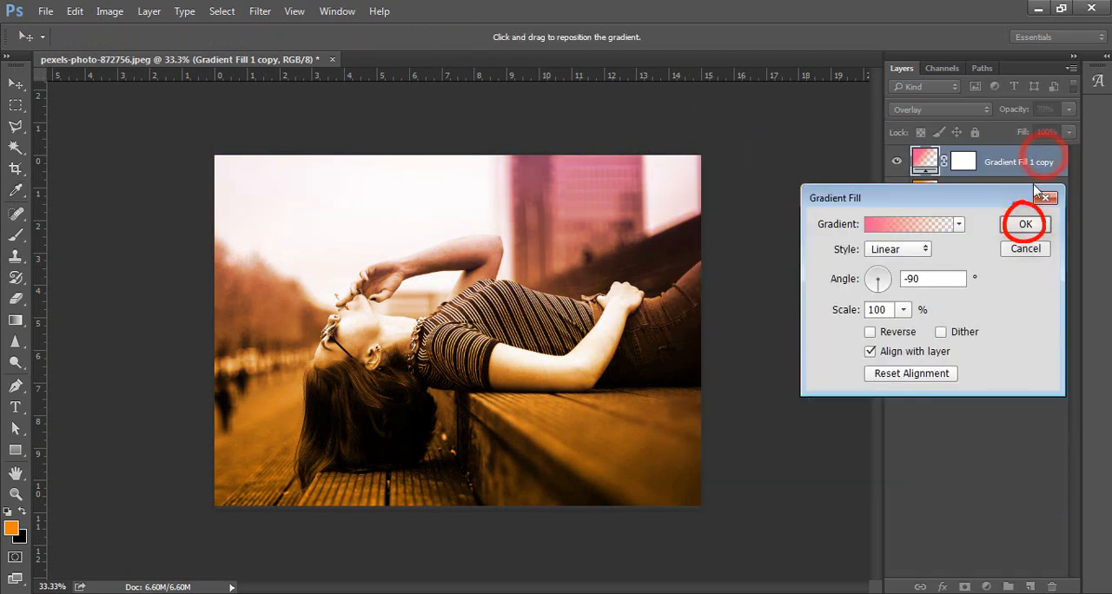
pyautogui.click(1025, 224)
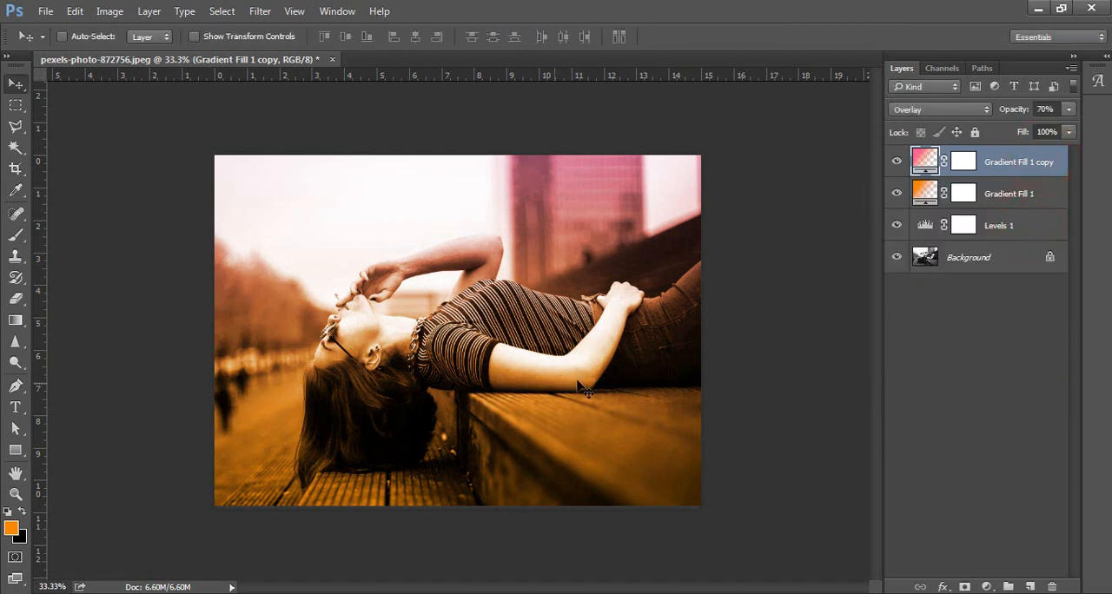
# Place the depositphotos_107172592 smoke-cloud image into the document as an embedded object.
pyautogui.click(45, 11)
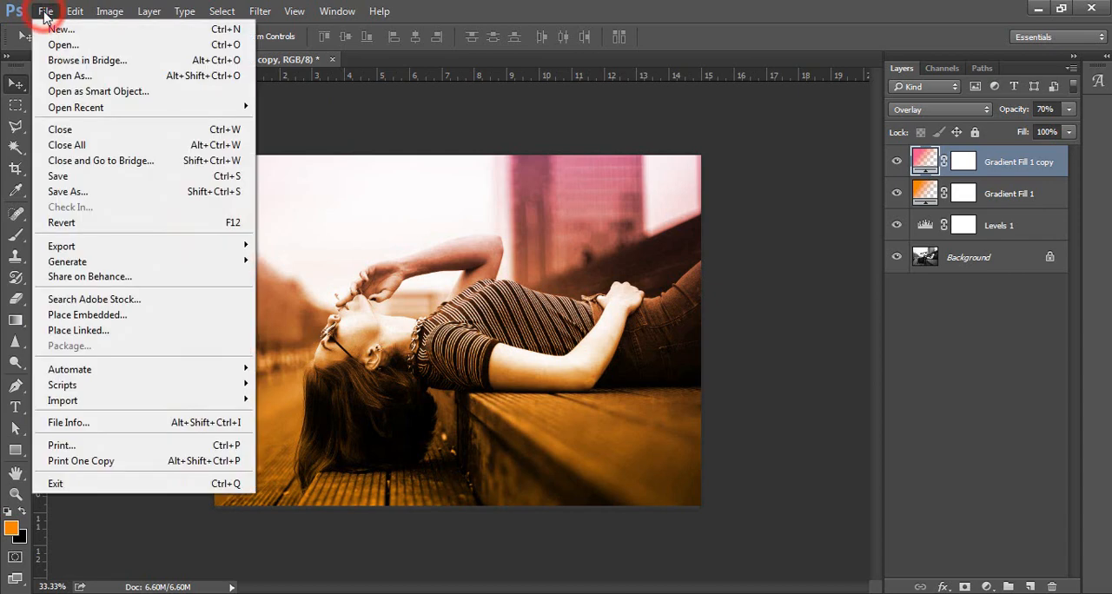
pyautogui.click(84, 315)
pyautogui.click(436, 168)
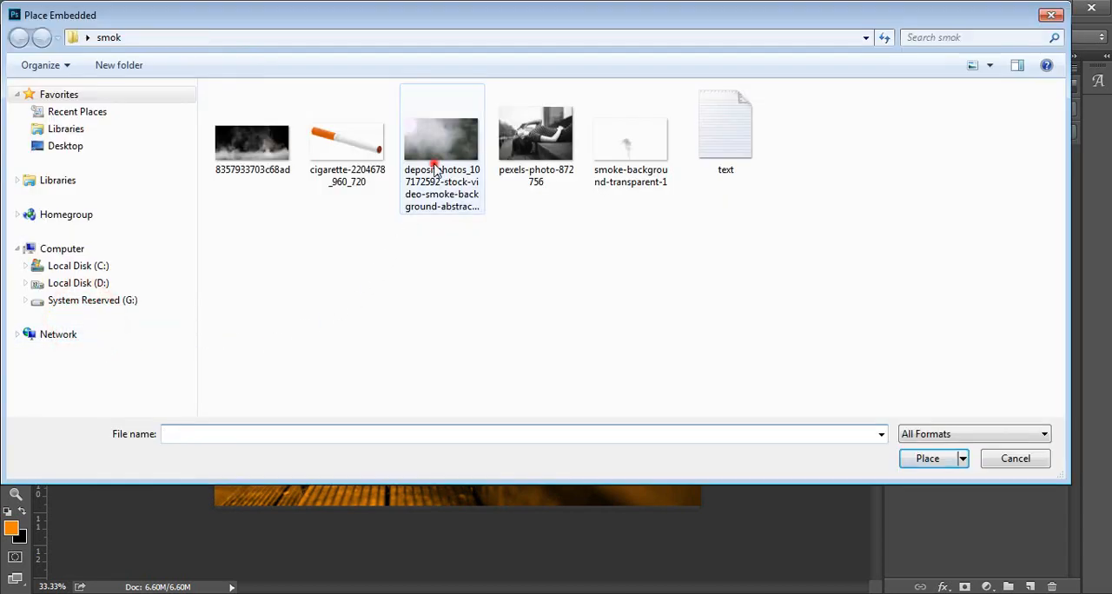
pyautogui.click(921, 458)
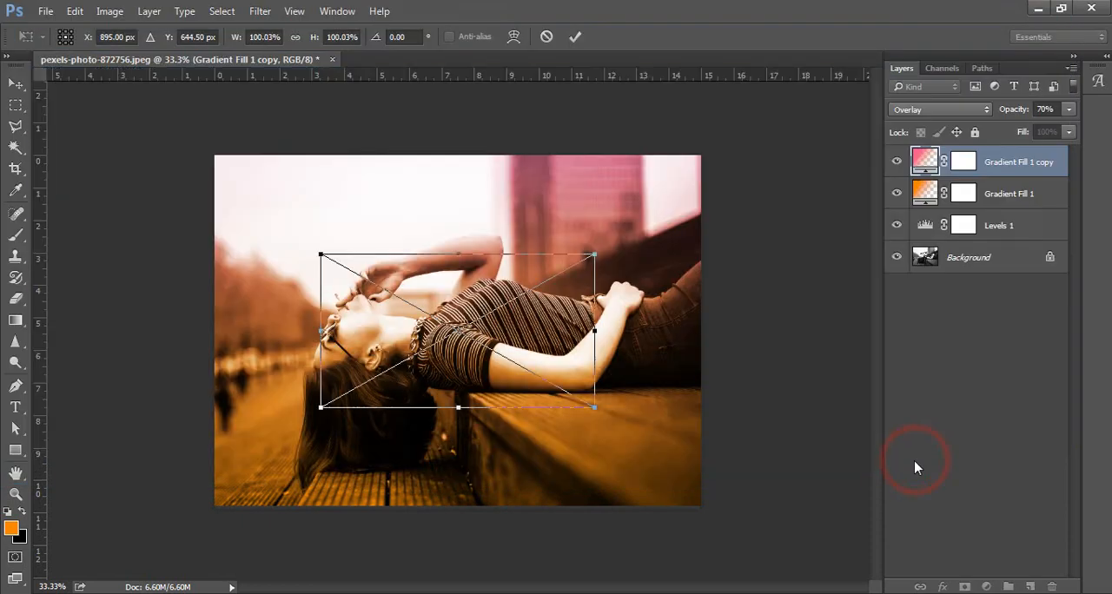
# Scale the placed smoke image to about 179% to span the photo's width and position it over the photo's lower half.
pyautogui.moveTo(596, 408); pyautogui.dragTo(700, 470)
pyautogui.moveTo(635, 352); pyautogui.dragTo(641, 492)
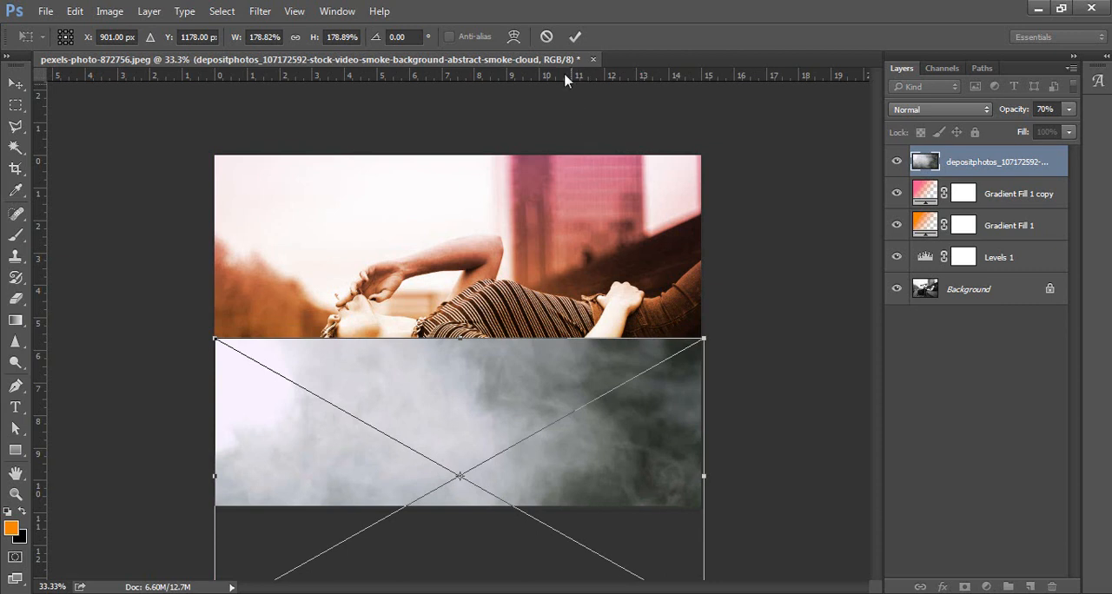
pyautogui.click(574, 37)
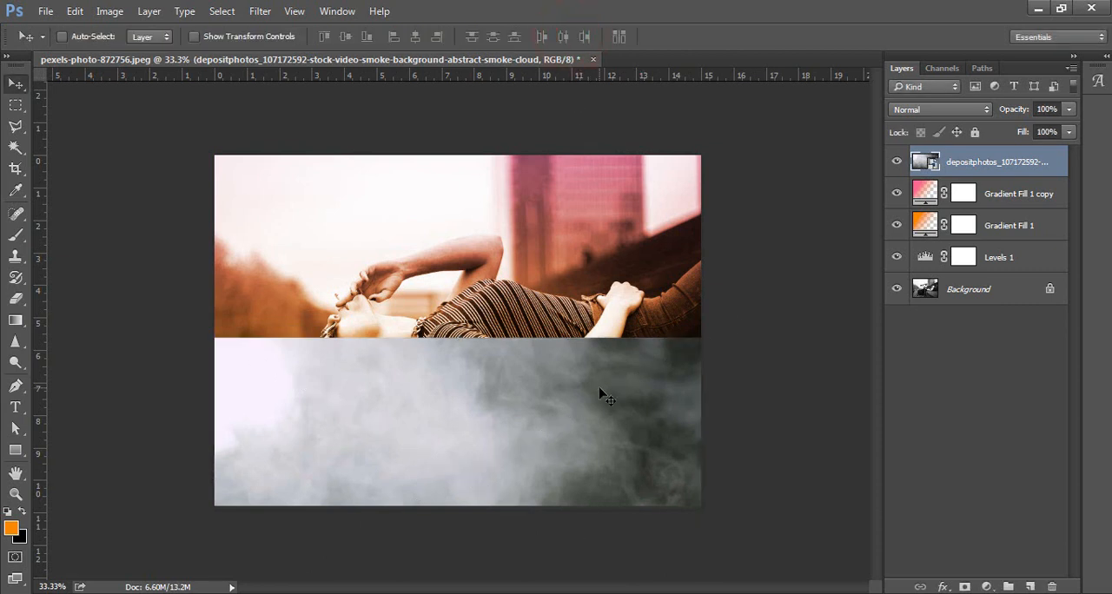
# Set the smoke-cloud layer's blend mode to Overlay and move it higher, so its upper edge crosses the woman's face.
pyautogui.click(926, 110)
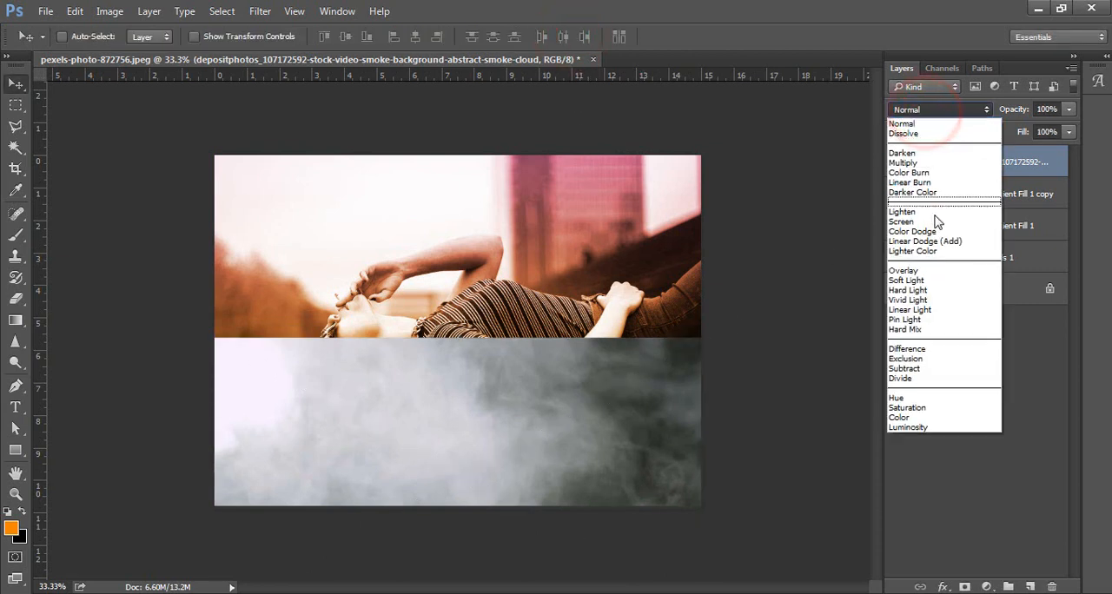
pyautogui.click(937, 274)
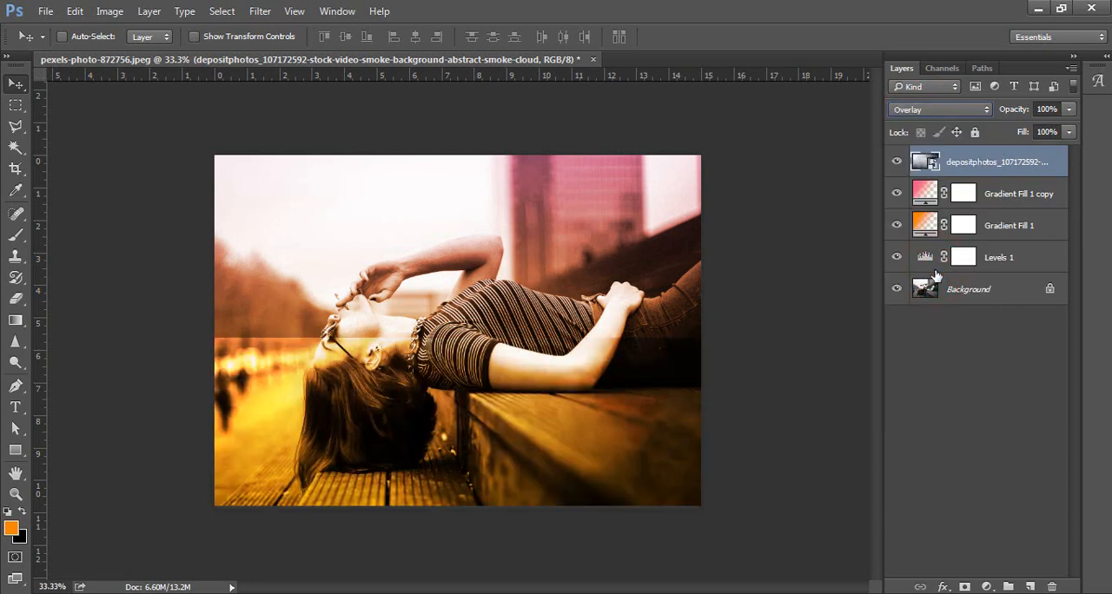
pyautogui.moveTo(608, 426); pyautogui.dragTo(609, 388)
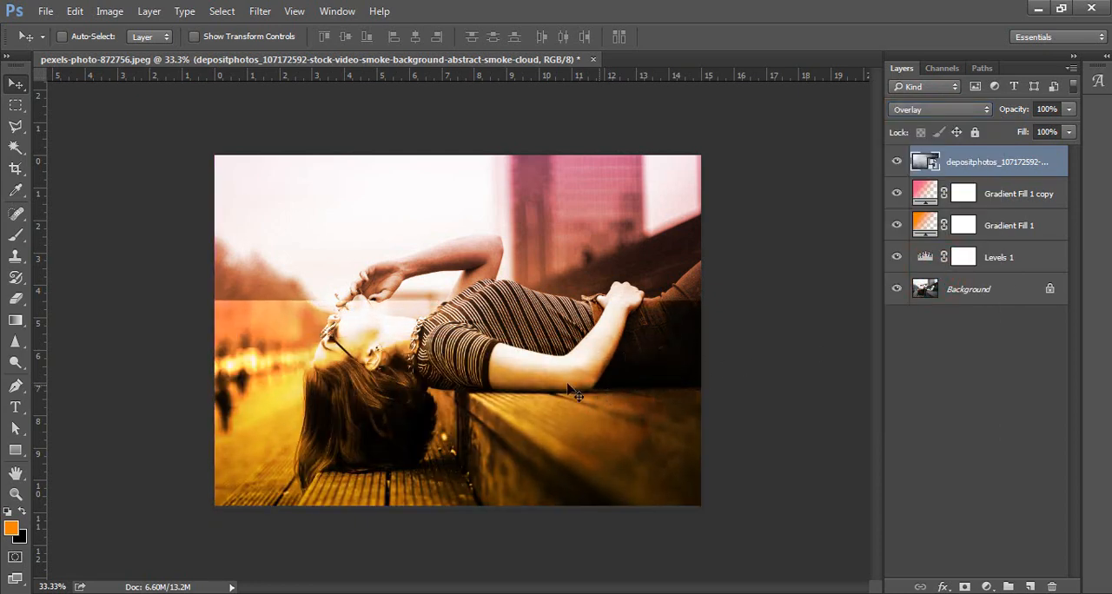
# Choose the Eraser tool and rasterize the embedded smoke-cloud layer.
pyautogui.click(16, 298)
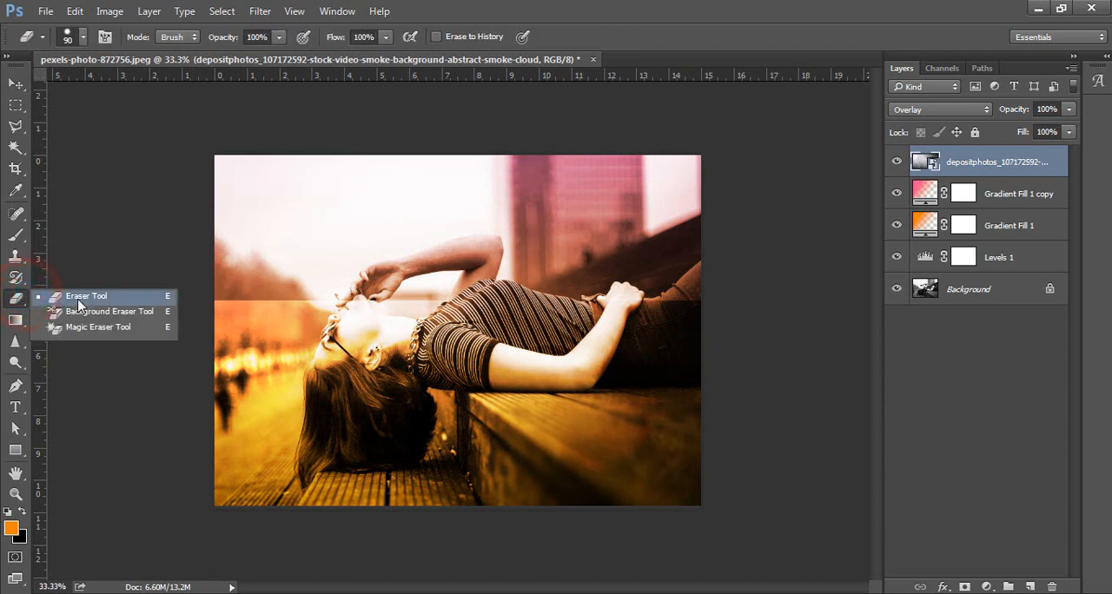
pyautogui.click(79, 299)
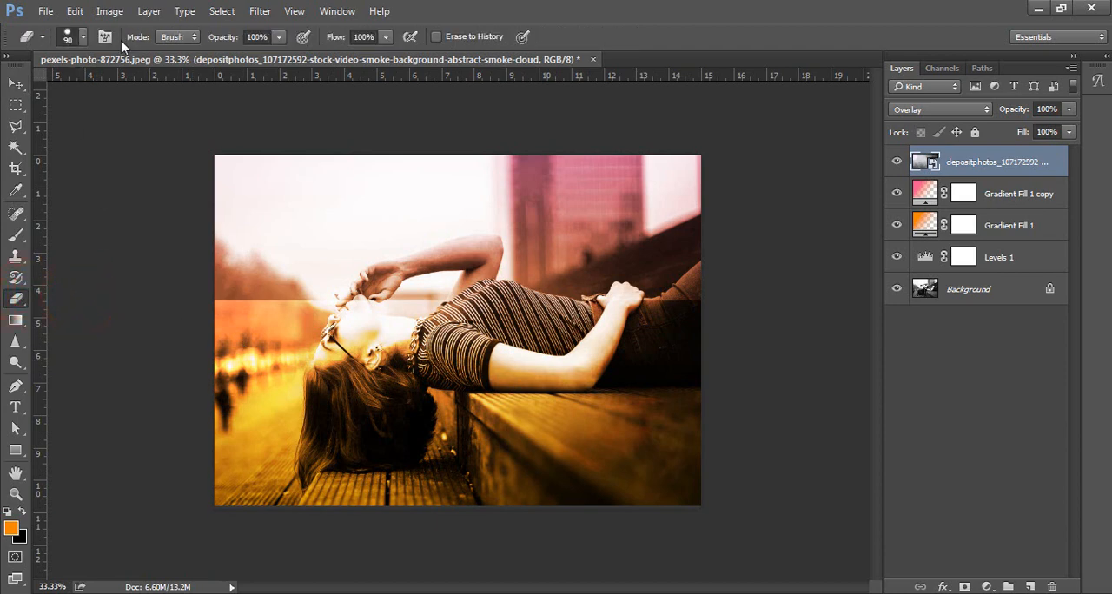
pyautogui.rightClick(1016, 165)
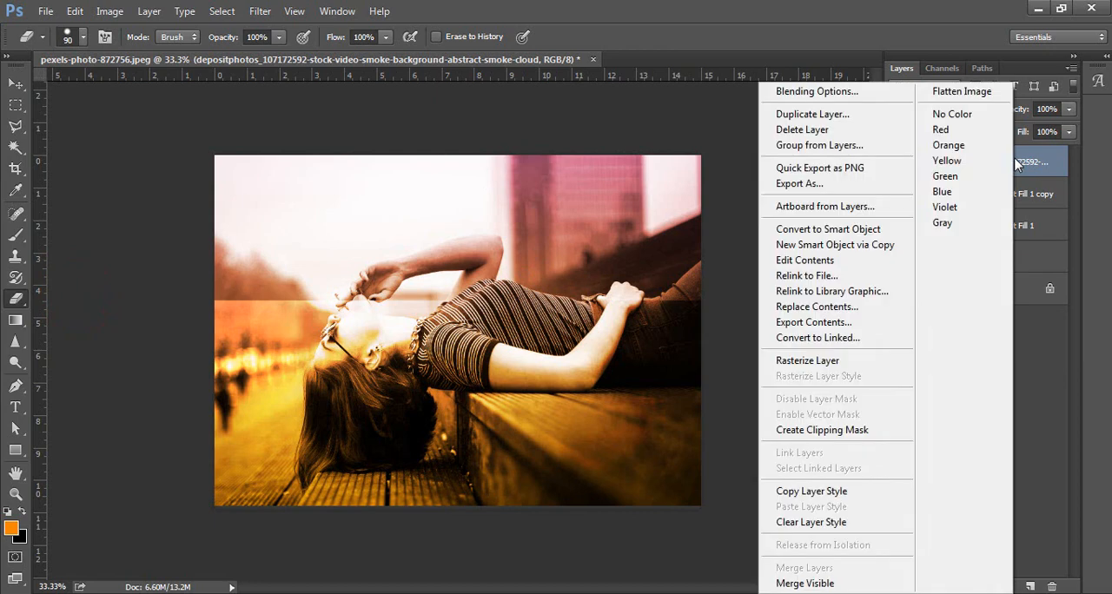
pyautogui.click(860, 361)
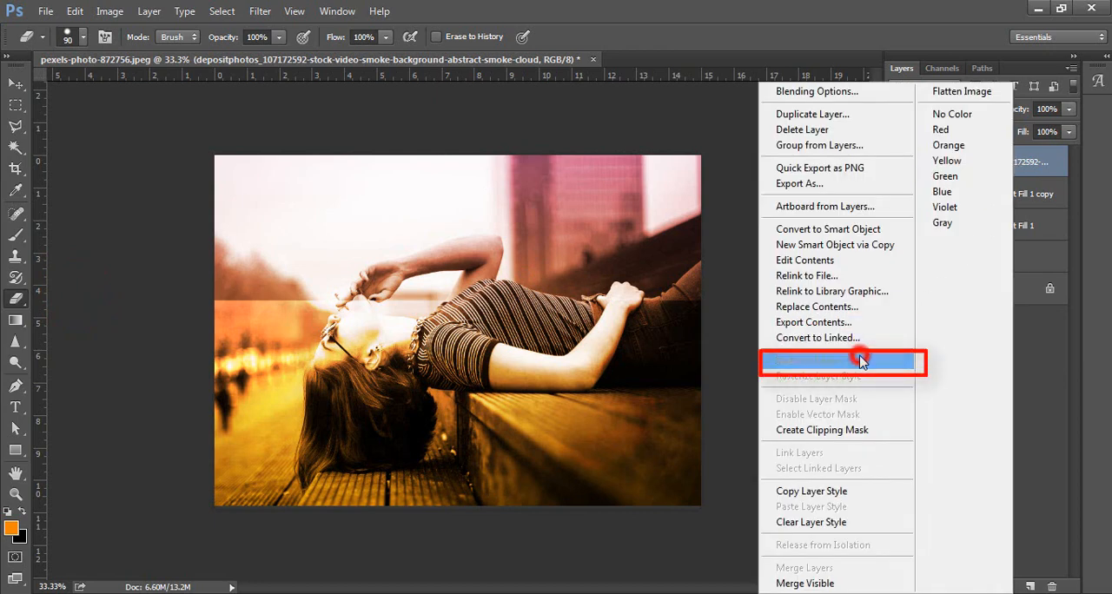
# Erase the smoke cloud's hard upper edge and the areas over the left background and the woman's head with a soft eraser enlarged to 400 px.
pyautogui.rightClick(489, 214)
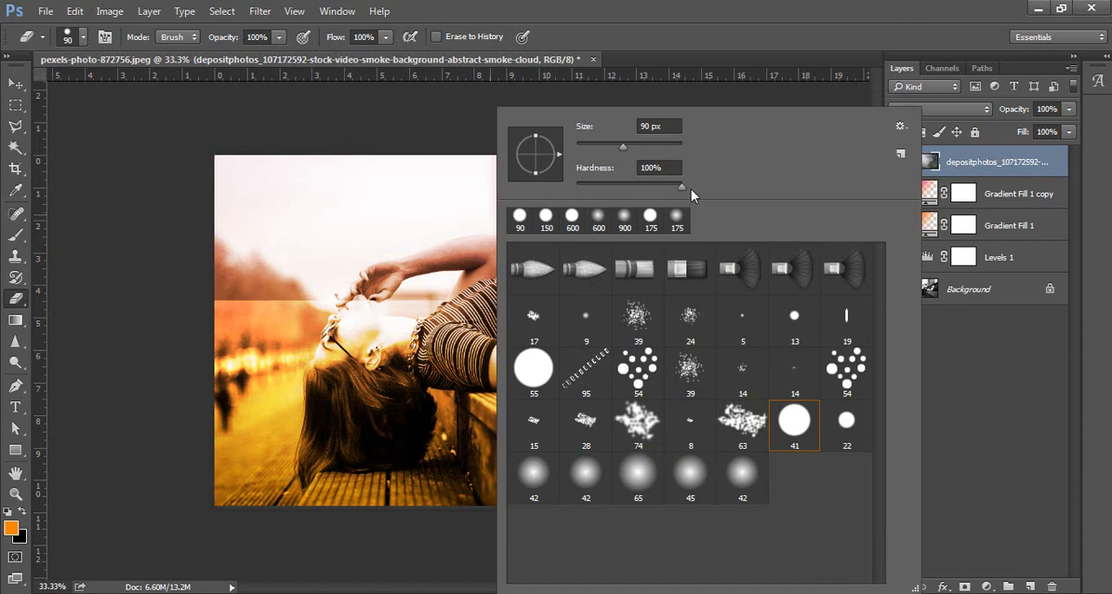
pyautogui.moveTo(682, 186); pyautogui.dragTo(452, 212)
pyautogui.click(453, 212)
pyautogui.press(']')
pyautogui.press(']')
pyautogui.press(']')
pyautogui.press(']')
pyautogui.press(']')
pyautogui.press(']')
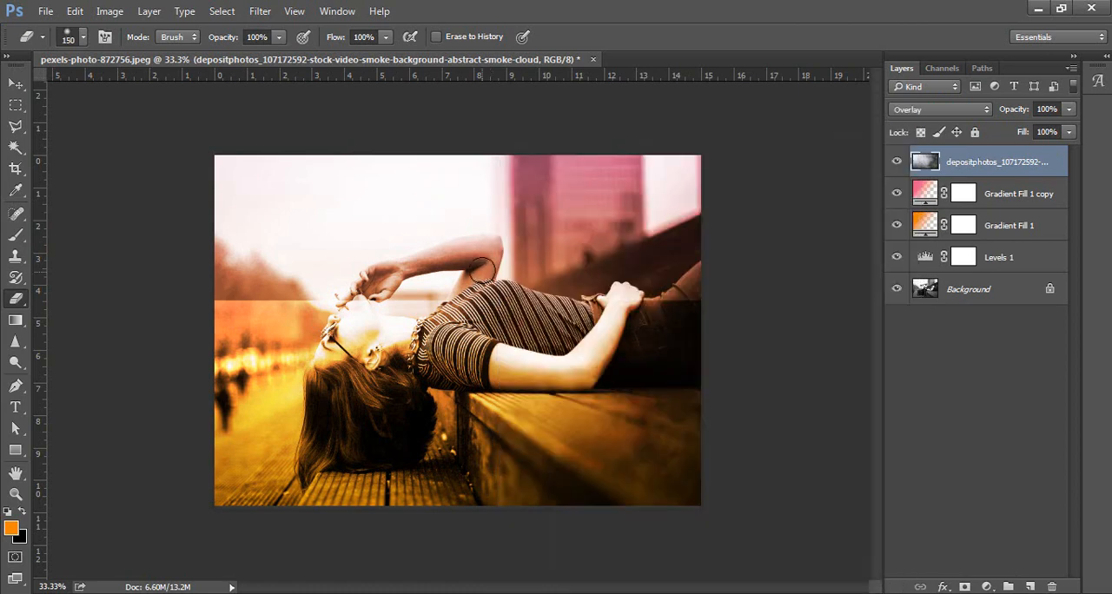
pyautogui.moveTo(299, 288)
pyautogui.mouseDown()
pyautogui.moveTo(340, 290)
pyautogui.moveTo(345, 278)
pyautogui.moveTo(194, 298)
pyautogui.moveTo(199, 310)
pyautogui.moveTo(344, 309)
pyautogui.moveTo(531, 277)
pyautogui.moveTo(725, 287)
pyautogui.moveTo(708, 295)
pyautogui.mouseUp()
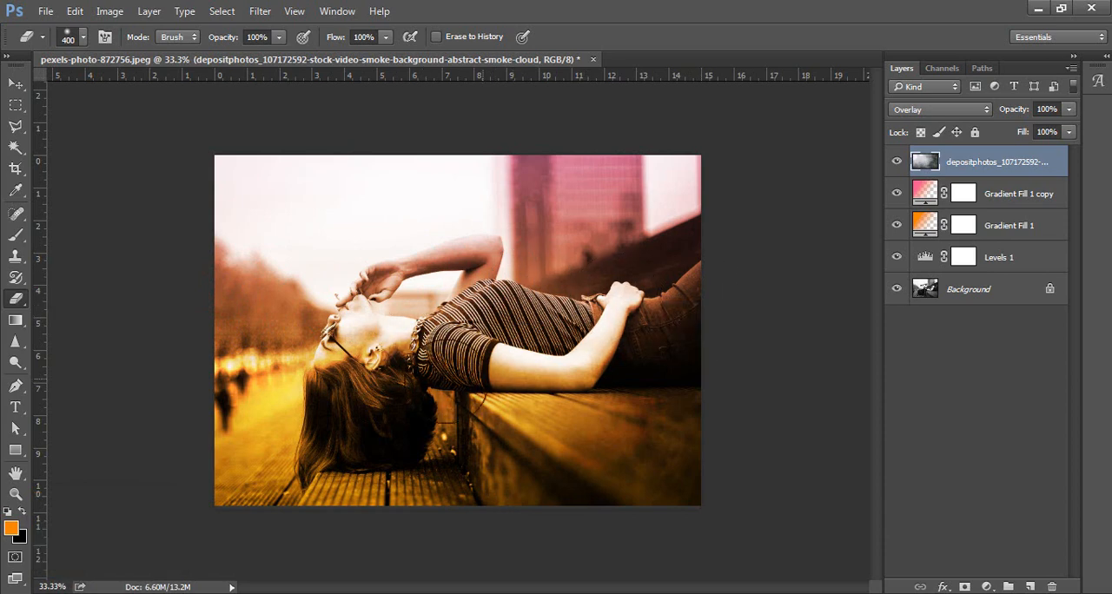
pyautogui.moveTo(284, 420)
pyautogui.mouseDown()
pyautogui.moveTo(269, 397)
pyautogui.moveTo(267, 375)
pyautogui.moveTo(298, 360)
pyautogui.moveTo(243, 410)
pyautogui.moveTo(256, 410)
pyautogui.moveTo(265, 378)
pyautogui.mouseUp()
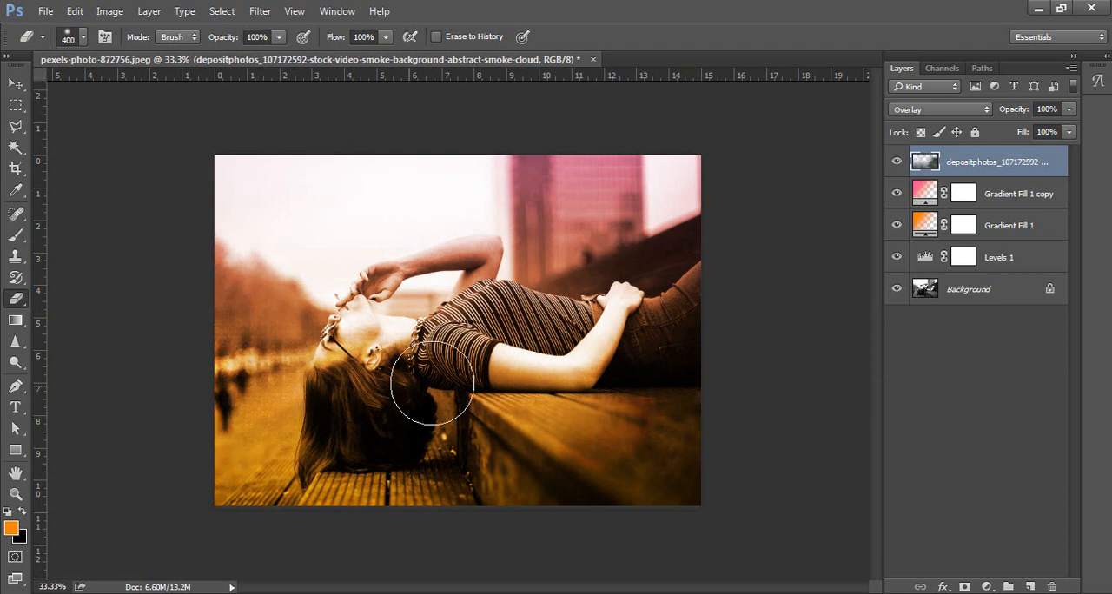
pyautogui.moveTo(354, 376)
pyautogui.mouseDown()
pyautogui.moveTo(324, 361)
pyautogui.moveTo(351, 382)
pyautogui.moveTo(368, 318)
pyautogui.moveTo(349, 336)
pyautogui.mouseUp()
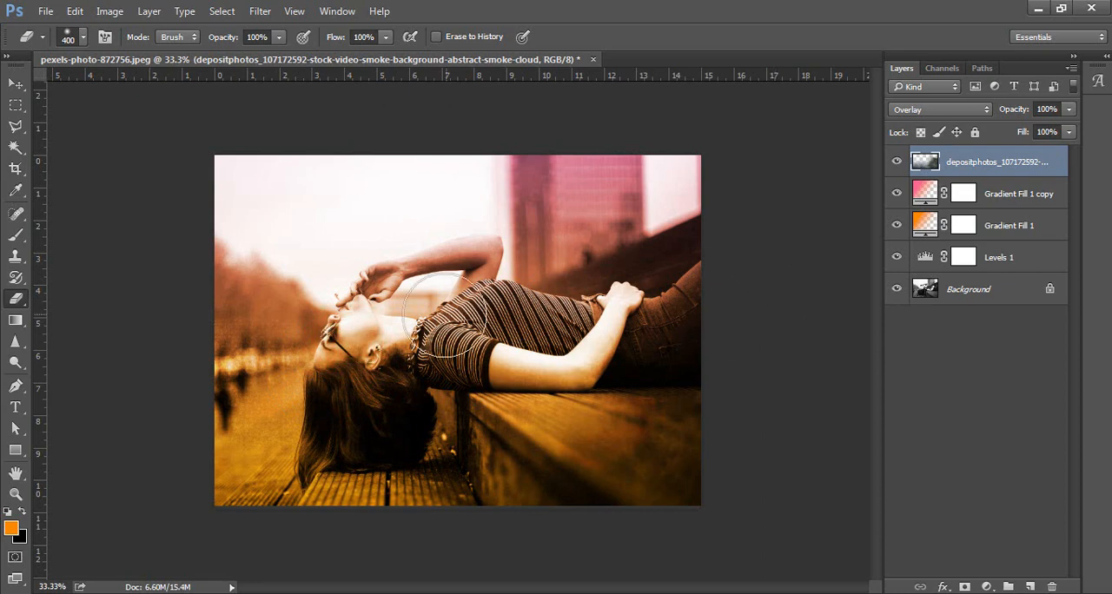
pyautogui.click(46, 12)
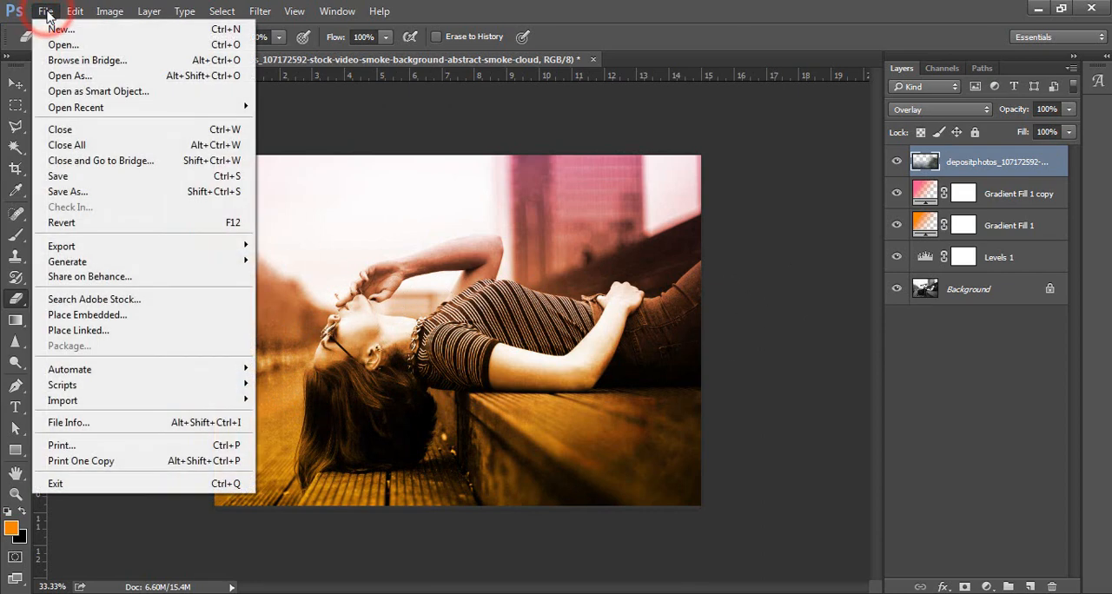
pyautogui.click(122, 318)
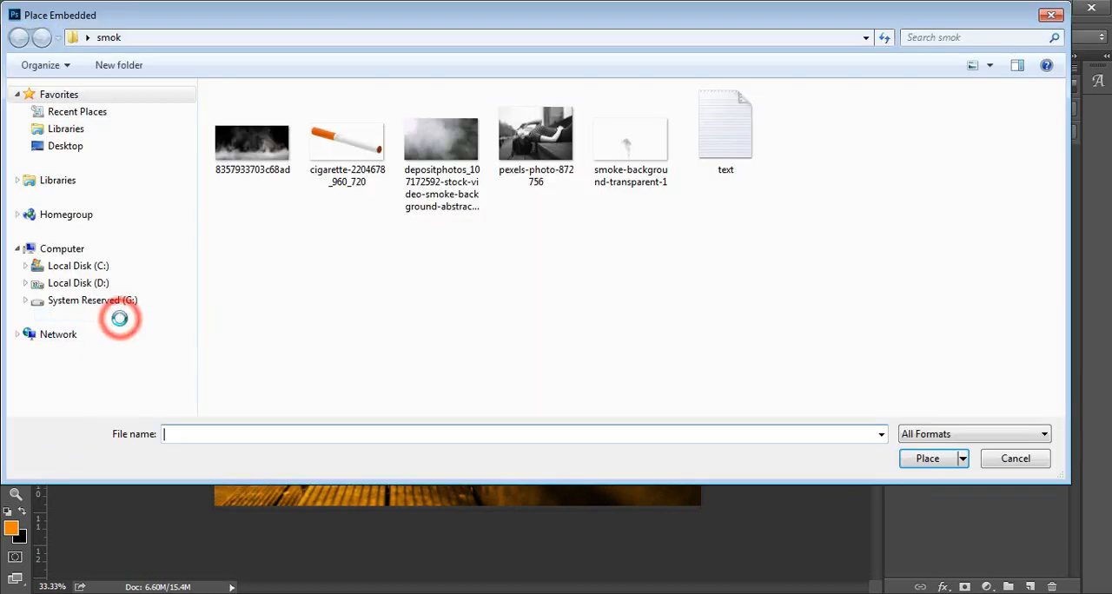
pyautogui.click(222, 139)
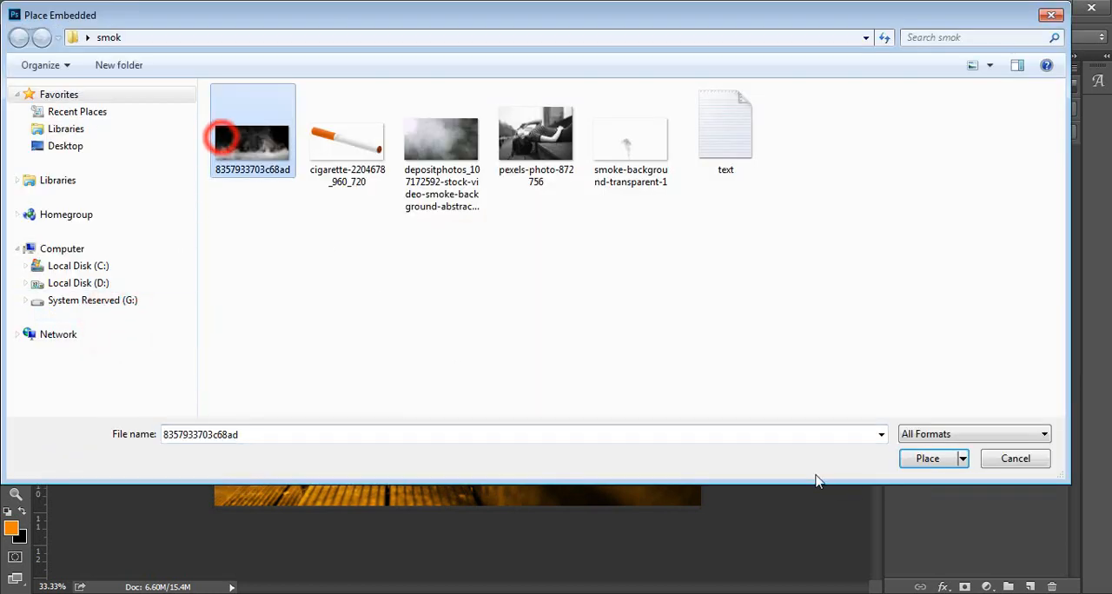
pyautogui.click(925, 459)
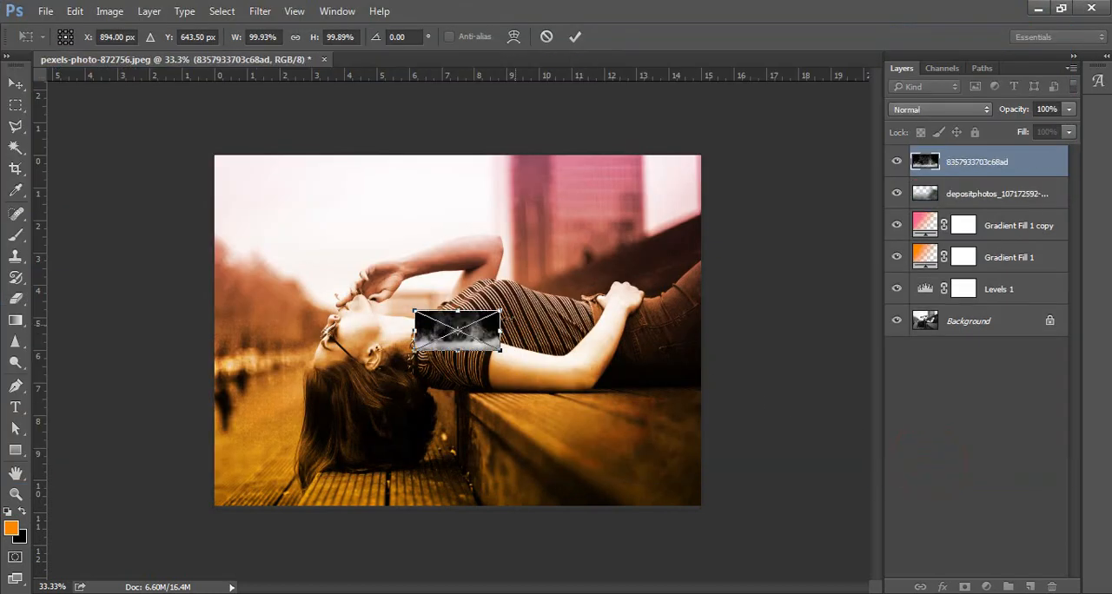
# Scale the placed smoke image to about 590%, flip it vertically and position it over the photo's upper part.
pyautogui.moveTo(500, 310); pyautogui.dragTo(733, 248)
pyautogui.rightClick(622, 313)
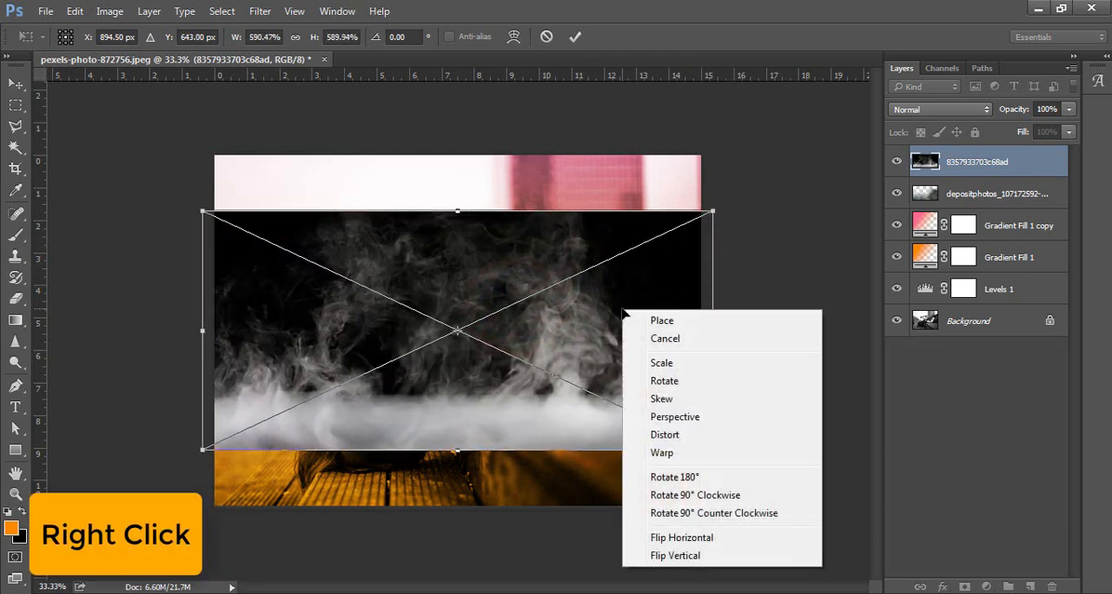
pyautogui.click(681, 556)
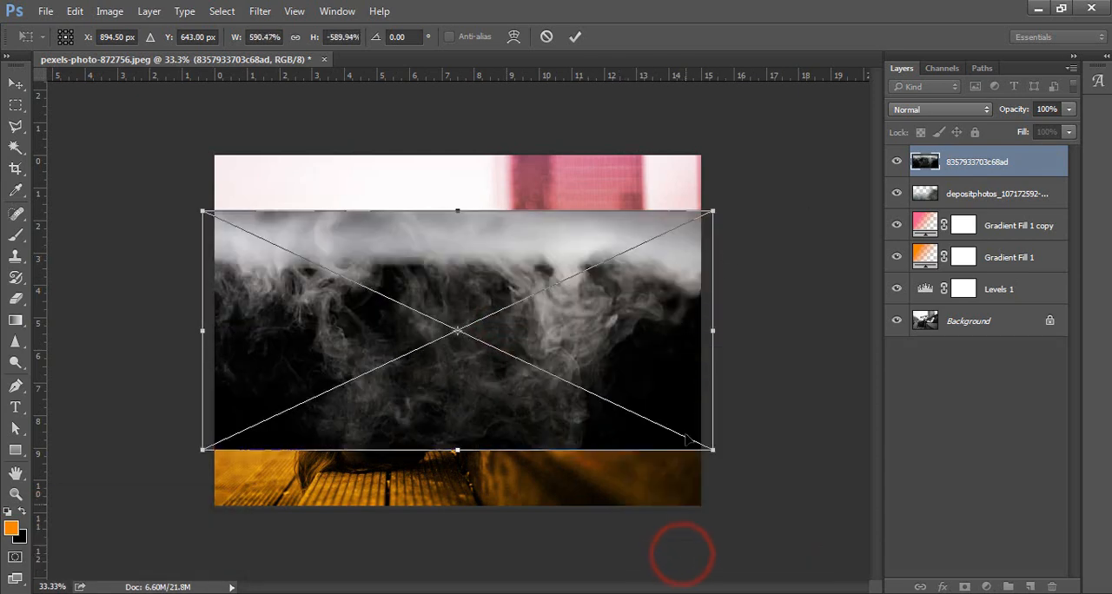
pyautogui.moveTo(671, 352); pyautogui.dragTo(670, 267)
pyautogui.click(578, 36)
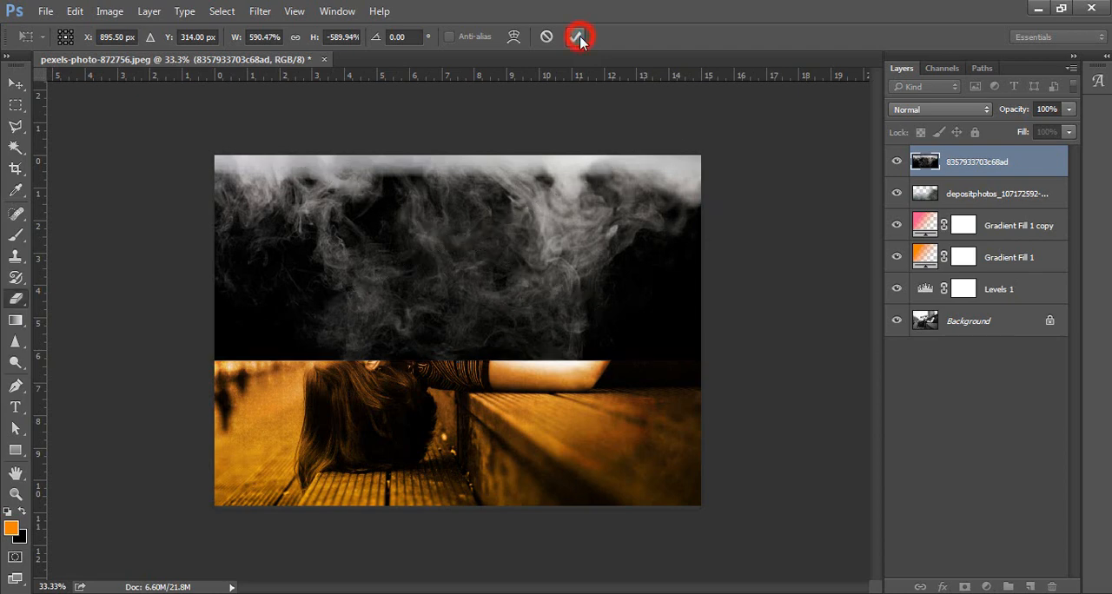
pyautogui.click(940, 111)
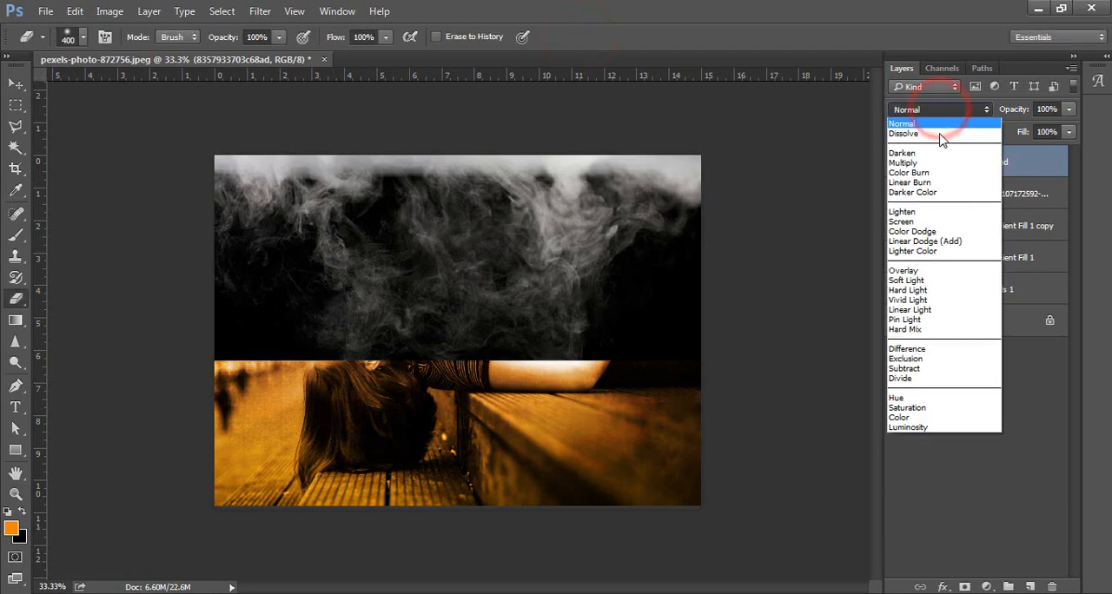
pyautogui.click(936, 223)
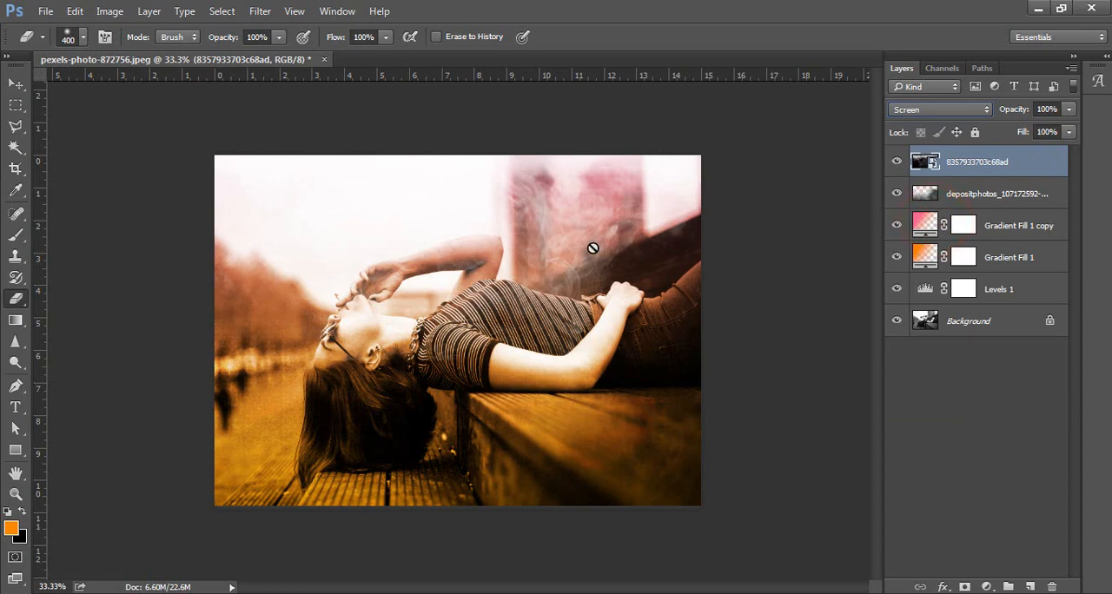
pyautogui.rightClick(971, 177)
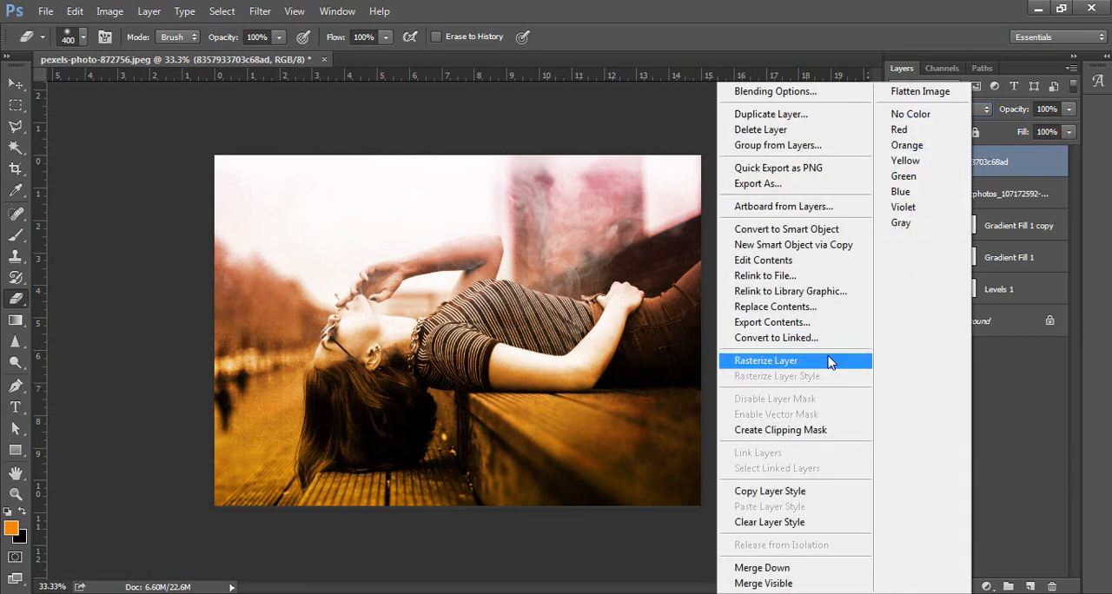
pyautogui.click(829, 361)
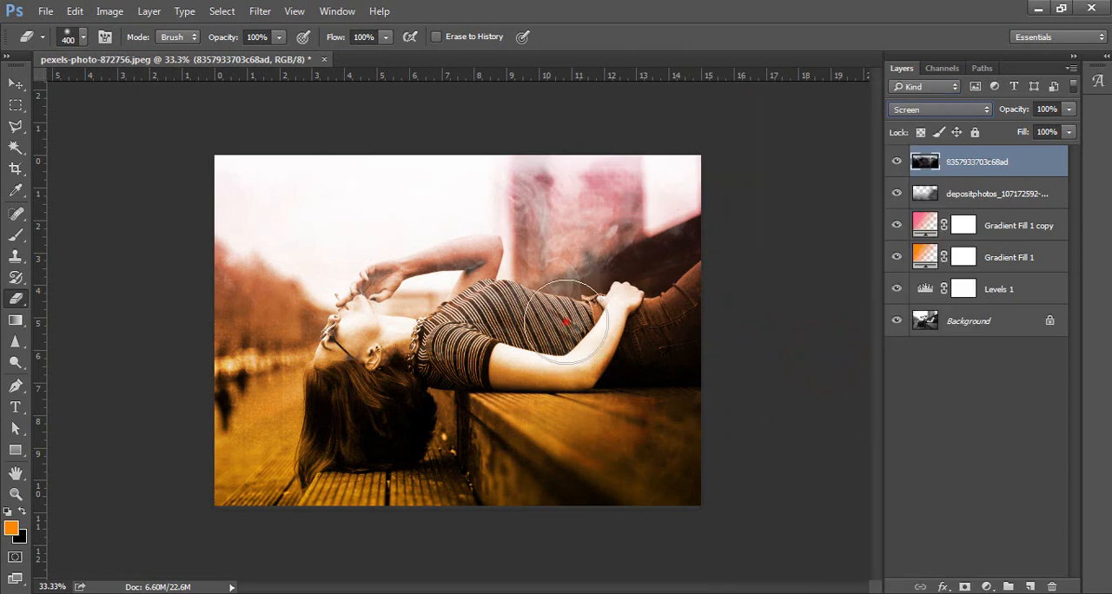
pyautogui.moveTo(566, 322)
pyautogui.mouseDown()
pyautogui.moveTo(433, 310)
pyautogui.moveTo(441, 275)
pyautogui.moveTo(482, 289)
pyautogui.moveTo(460, 284)
pyautogui.mouseUp()
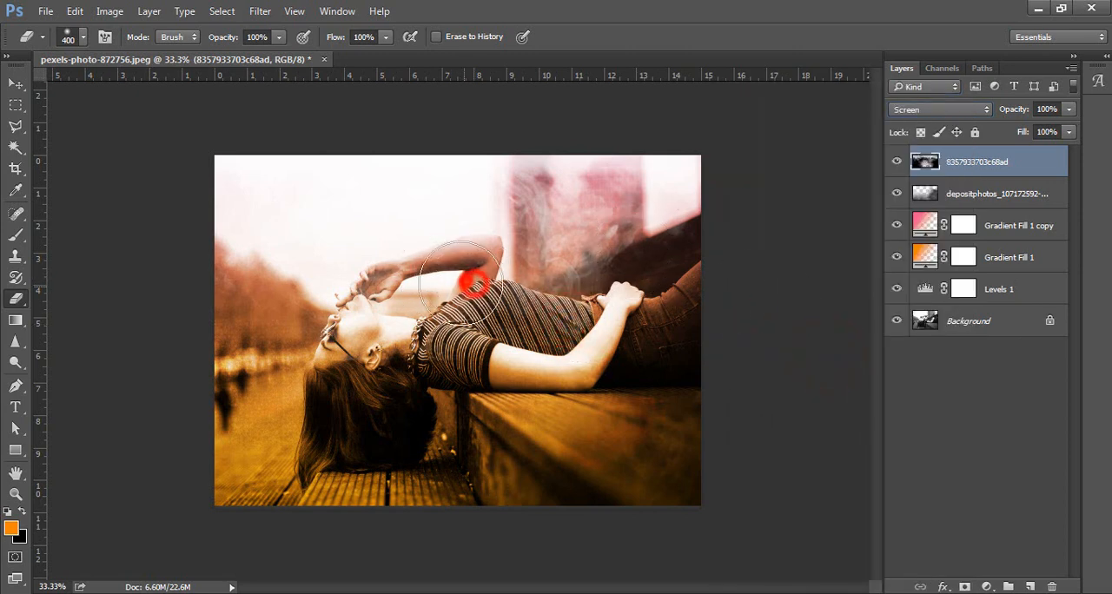
pyautogui.click(424, 293)
pyautogui.click(350, 297)
pyautogui.click(298, 293)
pyautogui.click(304, 269)
pyautogui.click(283, 273)
pyautogui.click(199, 285)
pyautogui.click(331, 277)
pyautogui.click(522, 265)
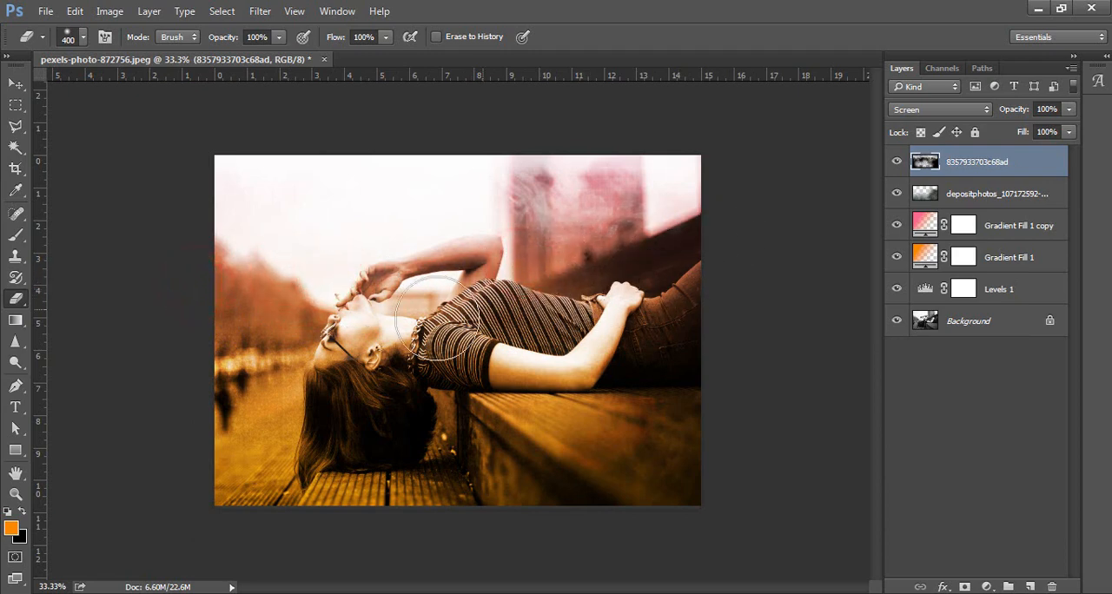
pyautogui.click(16, 84)
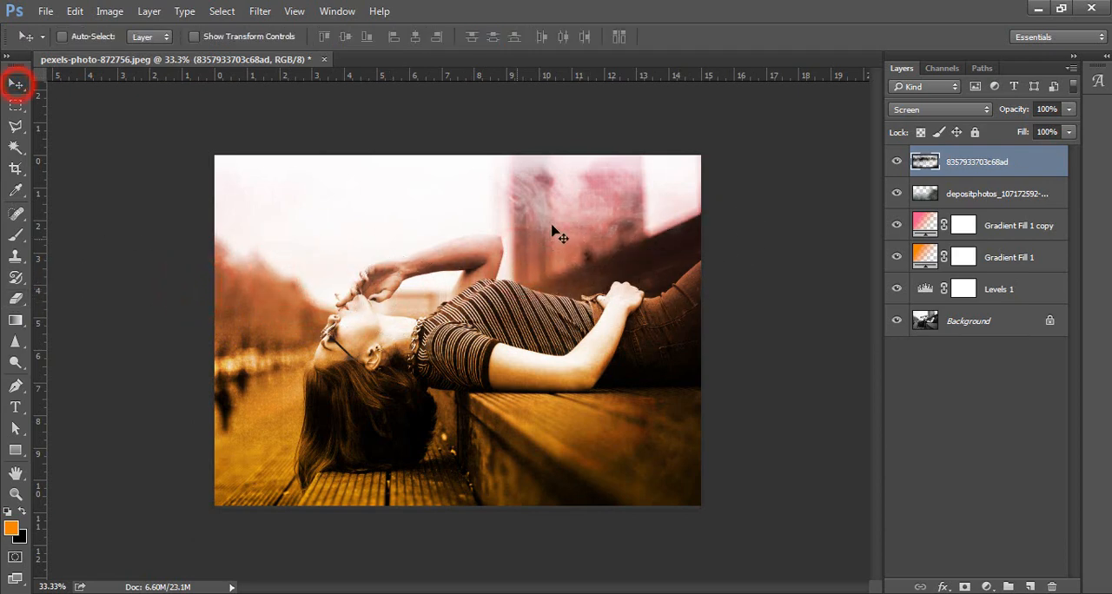
pyautogui.moveTo(551, 231); pyautogui.dragTo(566, 210)
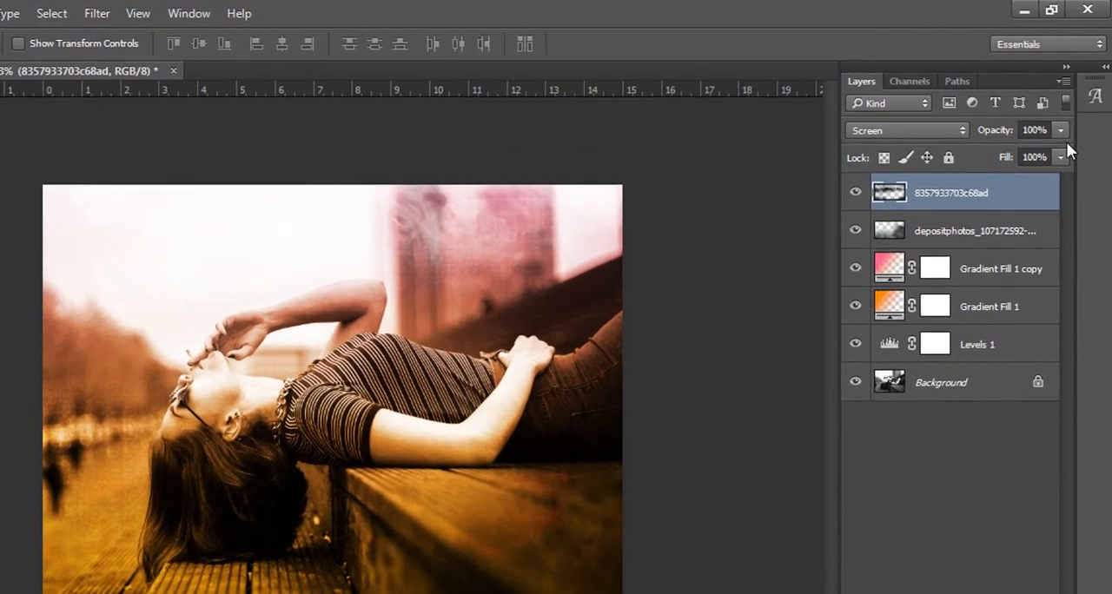
pyautogui.click(1068, 110)
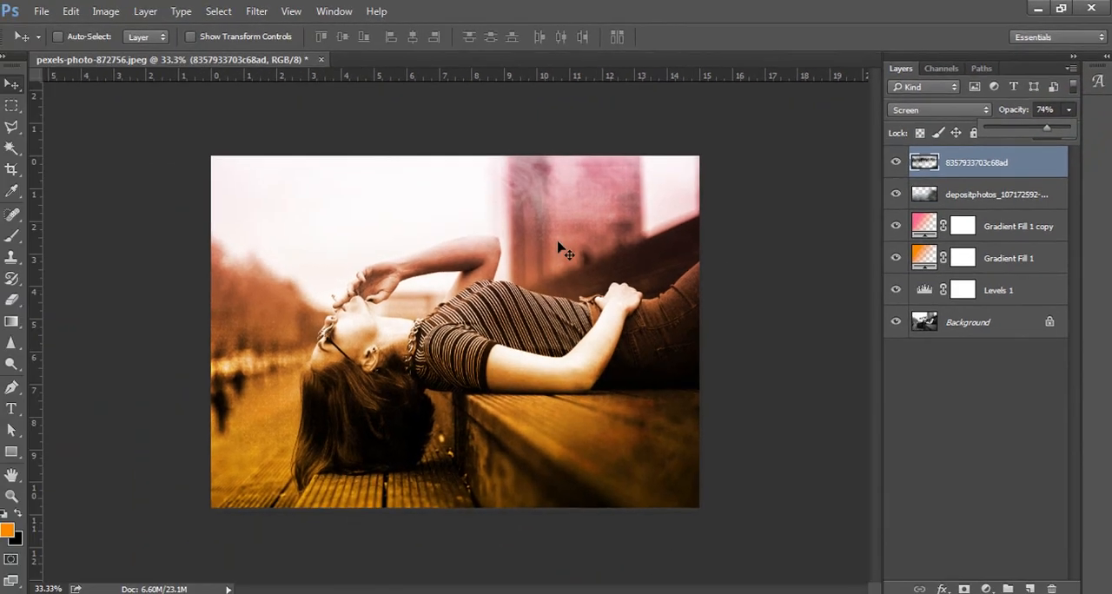
pyautogui.click(561, 243)
pyautogui.moveTo(541, 198); pyautogui.dragTo(505, 185)
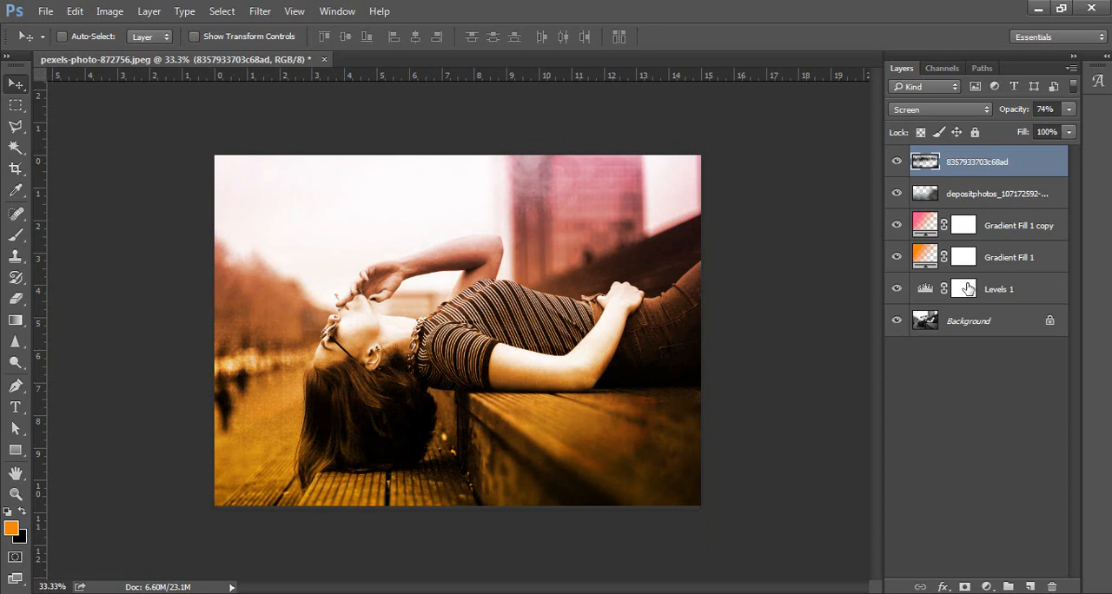
pyautogui.moveTo(593, 186)
pyautogui.mouseDown()
pyautogui.moveTo(583, 179)
pyautogui.moveTo(589, 193)
pyautogui.mouseUp()
# Place the cigarette-2204678_960_720 image into the document as an embedded object.
pyautogui.press('ctrl')
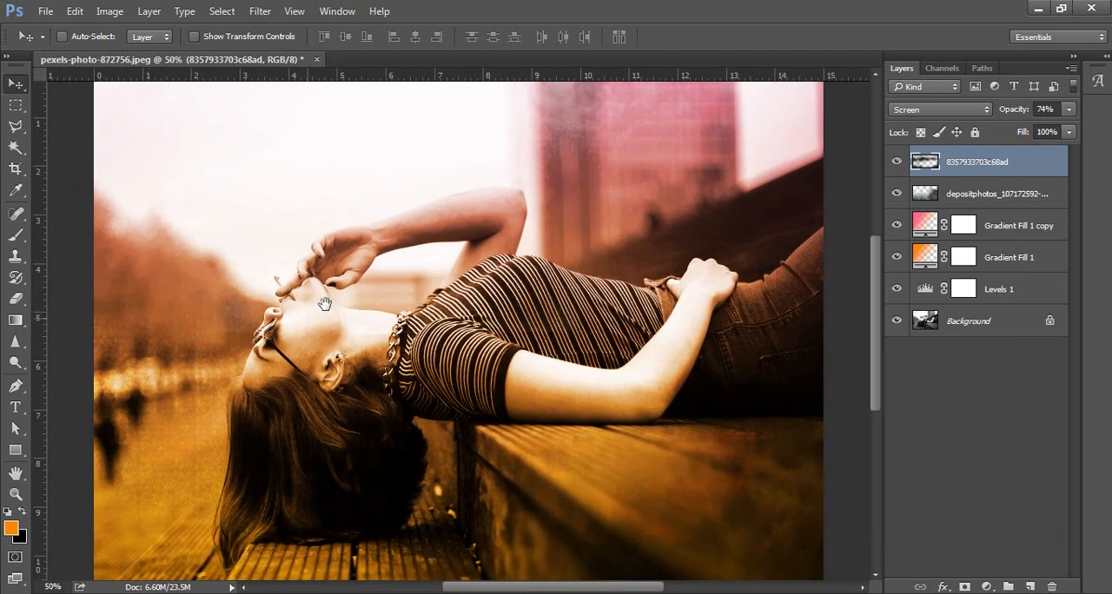
pyautogui.moveTo(325, 299); pyautogui.dragTo(392, 353)
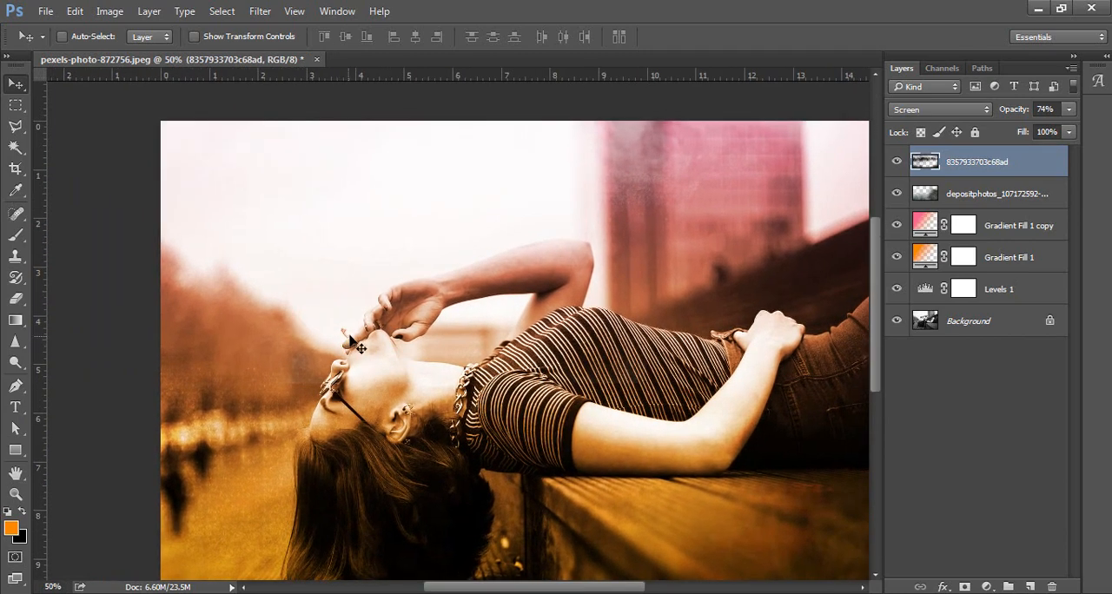
pyautogui.moveTo(469, 417); pyautogui.dragTo(415, 386)
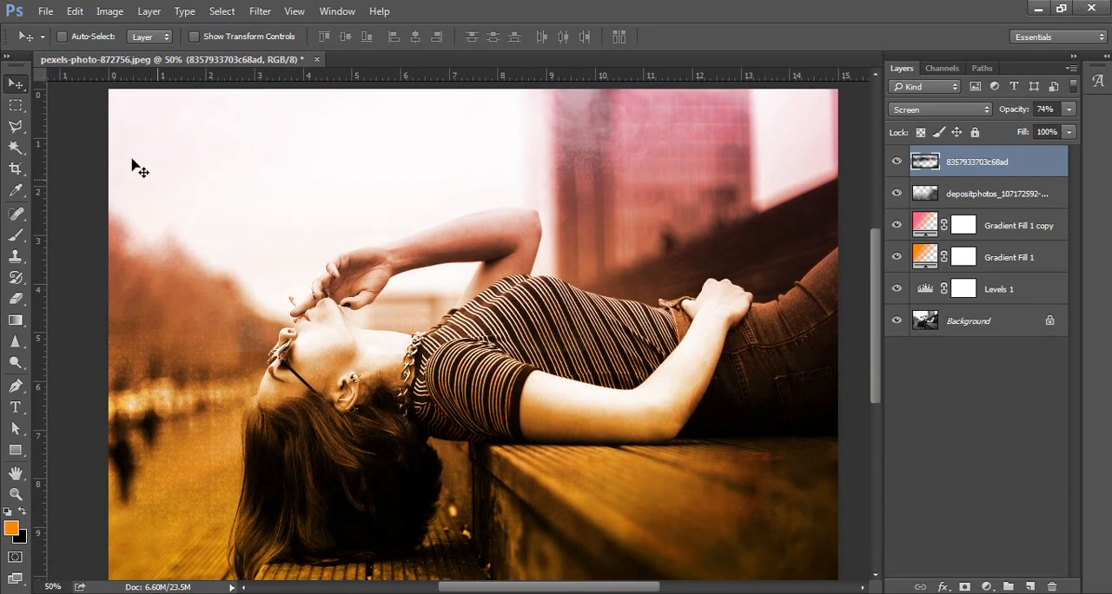
pyautogui.click(45, 11)
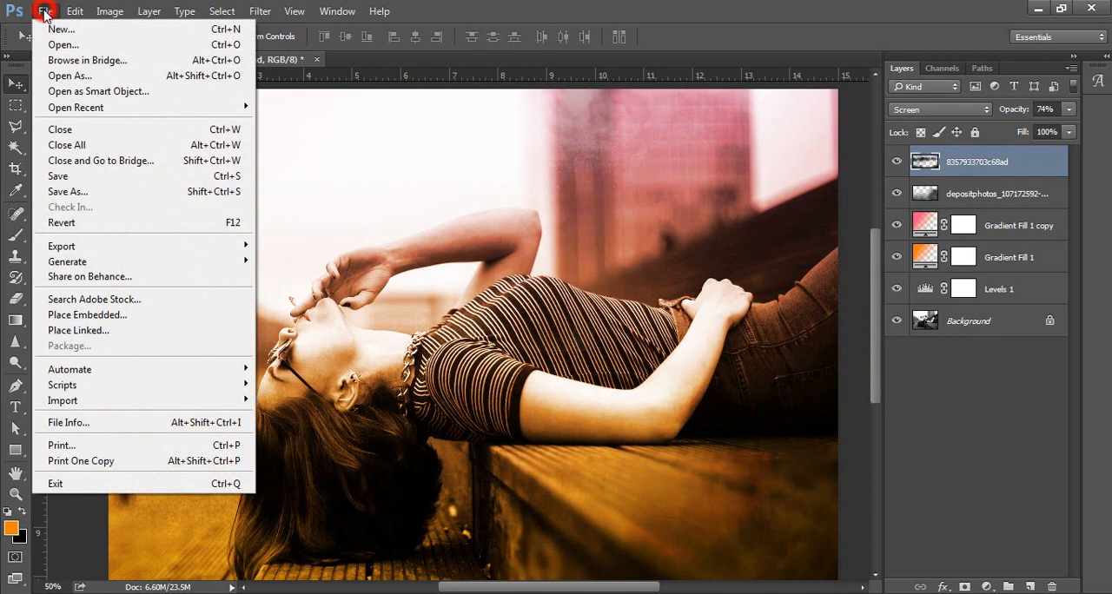
pyautogui.click(119, 314)
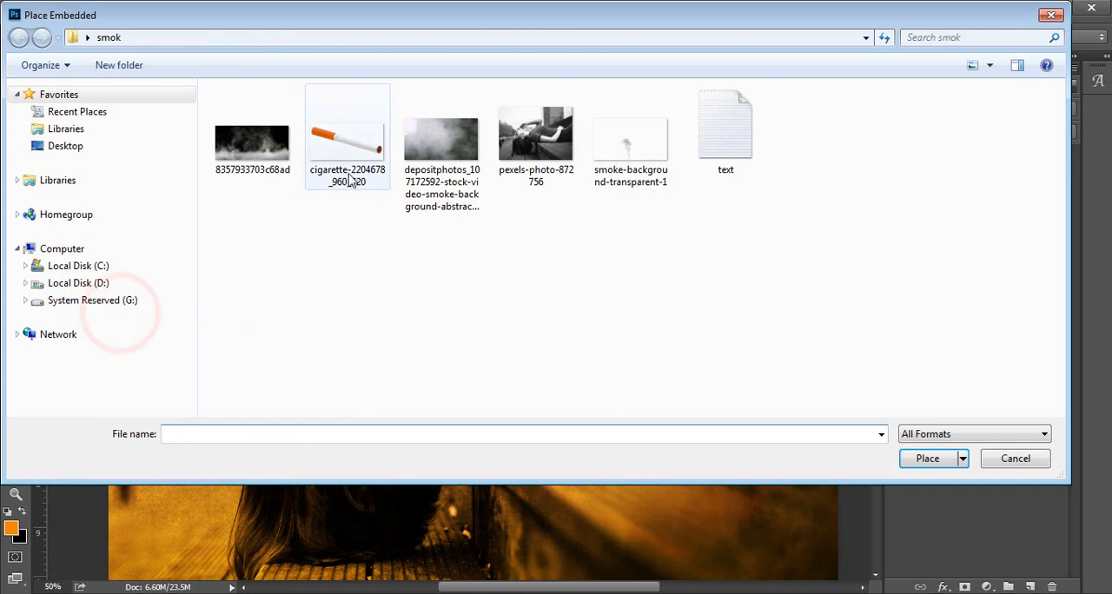
pyautogui.click(343, 167)
pyautogui.click(928, 459)
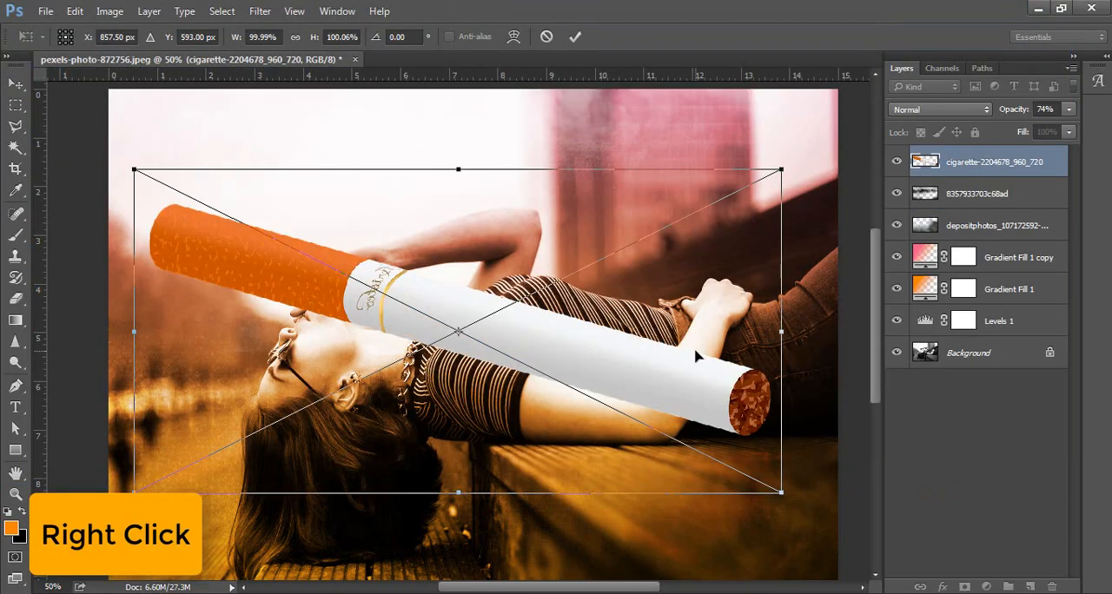
# Flip the cigarette horizontally, scale it to about 6.4%, rotate it about 73.5° and place it at the woman's lips.
pyautogui.rightClick(695, 356)
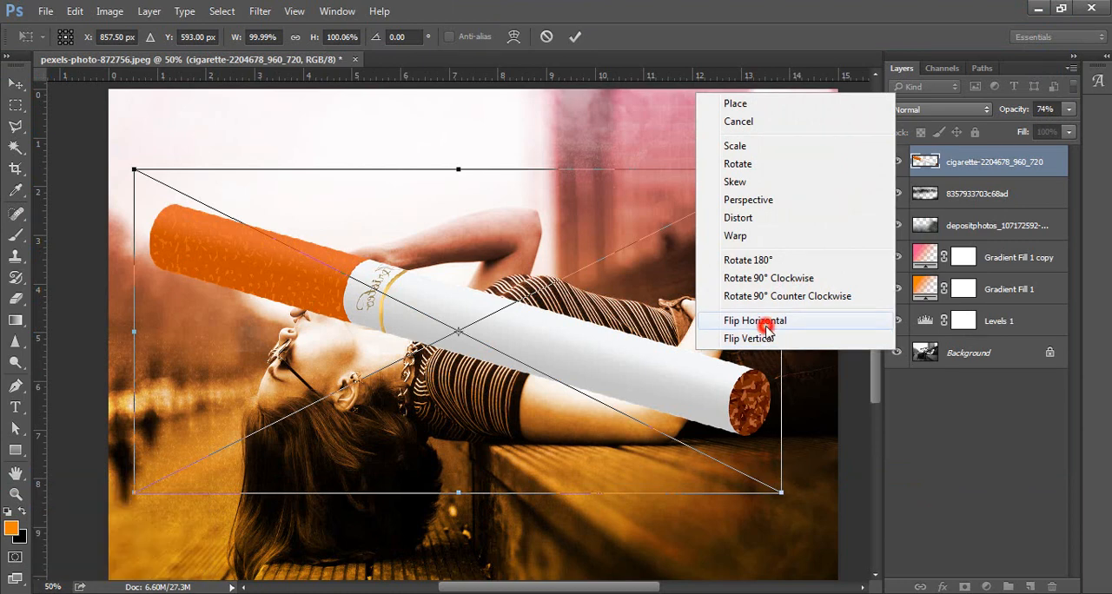
pyautogui.click(754, 321)
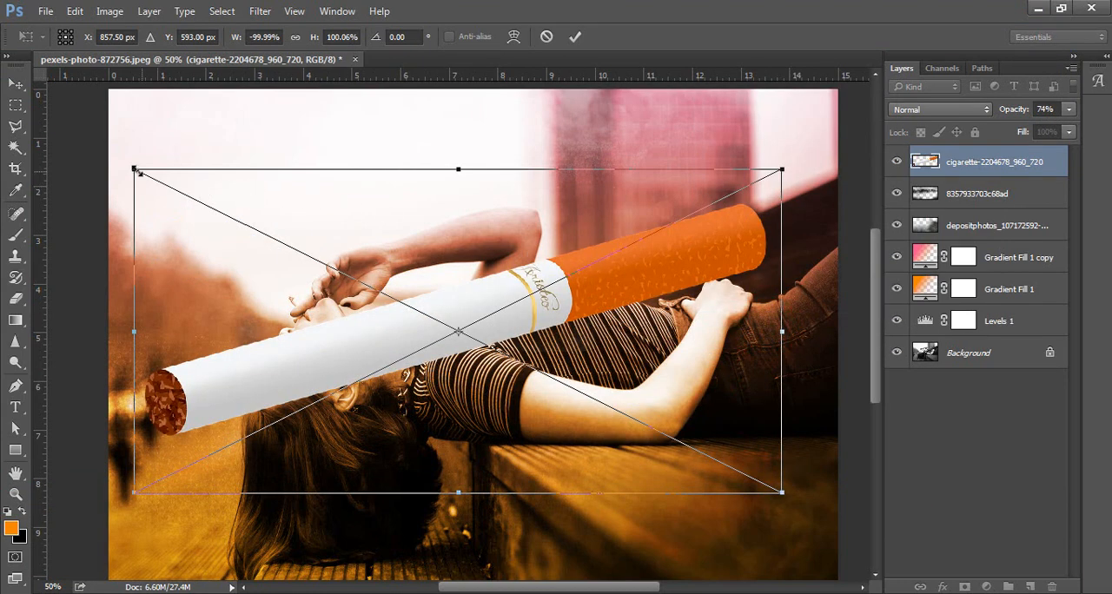
pyautogui.moveTo(132, 171); pyautogui.dragTo(298, 272)
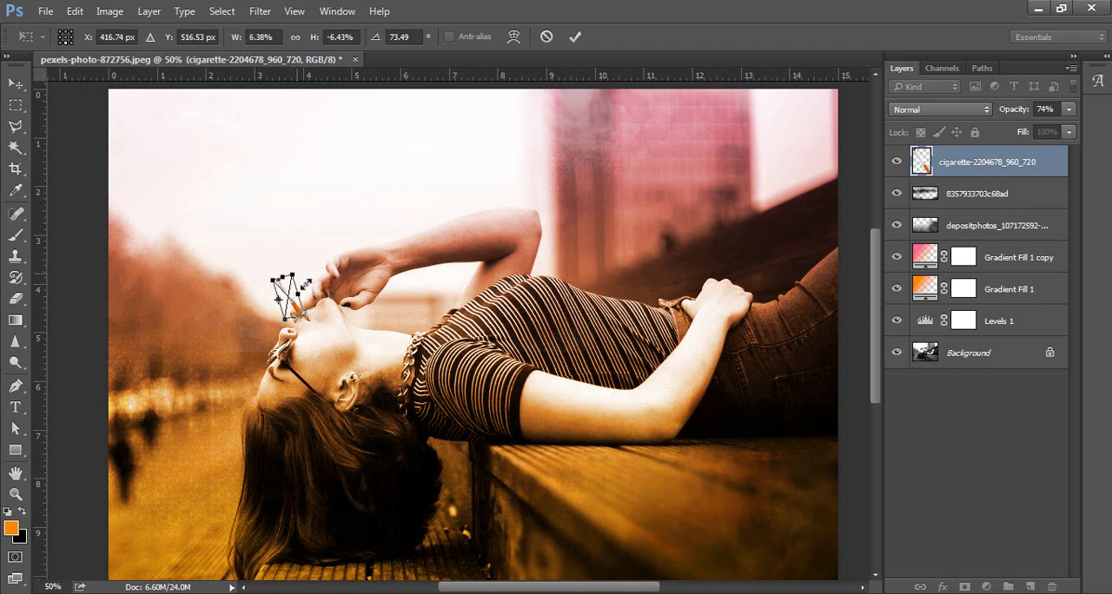
pyautogui.press('Return')
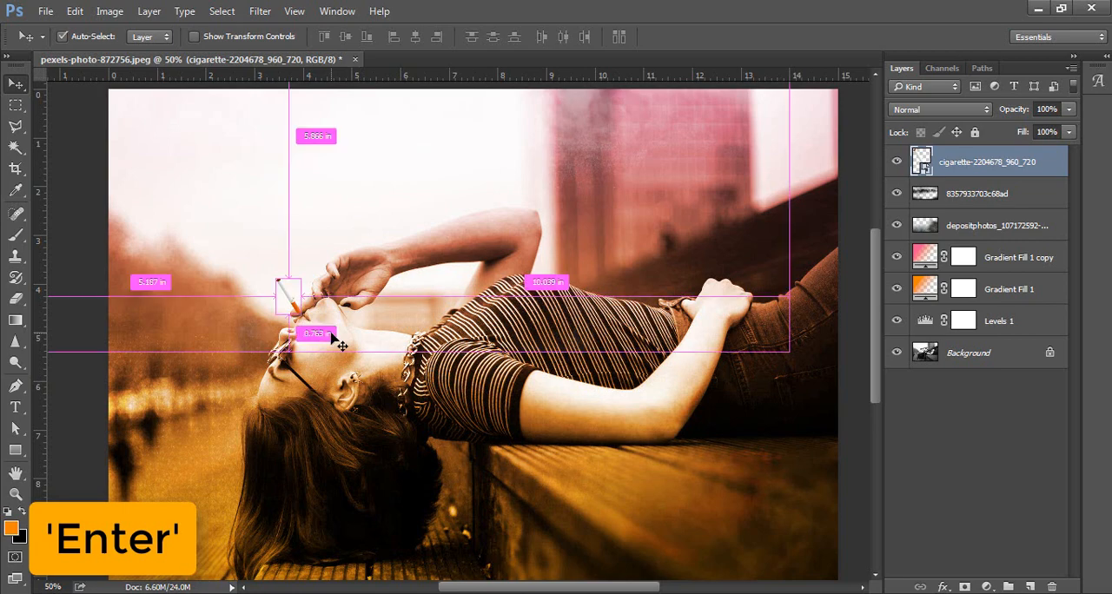
# Rasterize the cigarette-2204678_960_720 layer.
pyautogui.hotkey('ctrl', '+')
pyautogui.moveTo(21, 299); pyautogui.dragTo(87, 294)
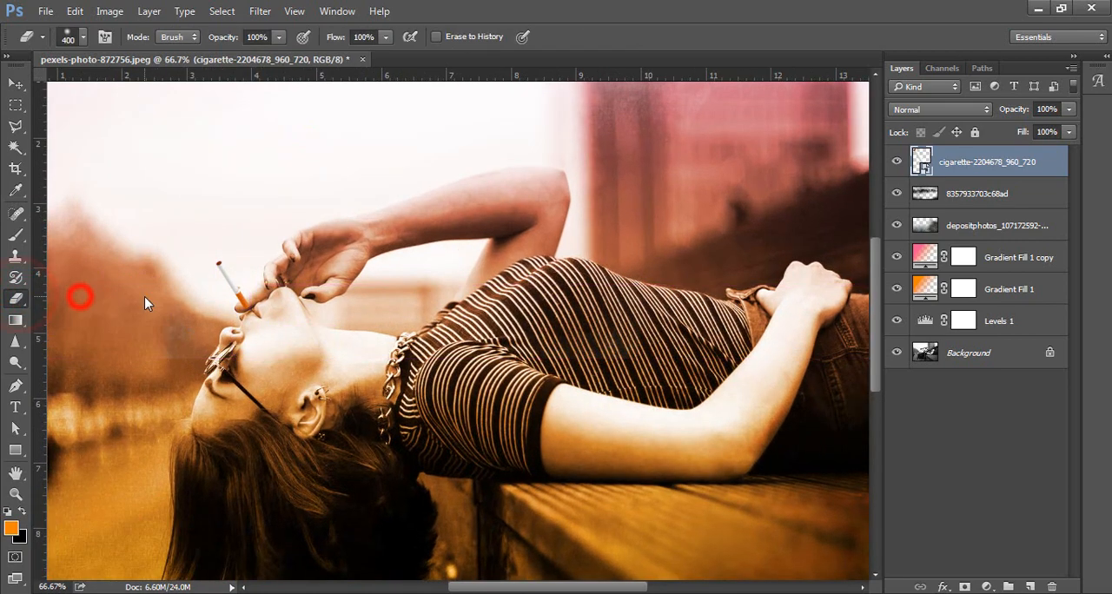
pyautogui.rightClick(976, 156)
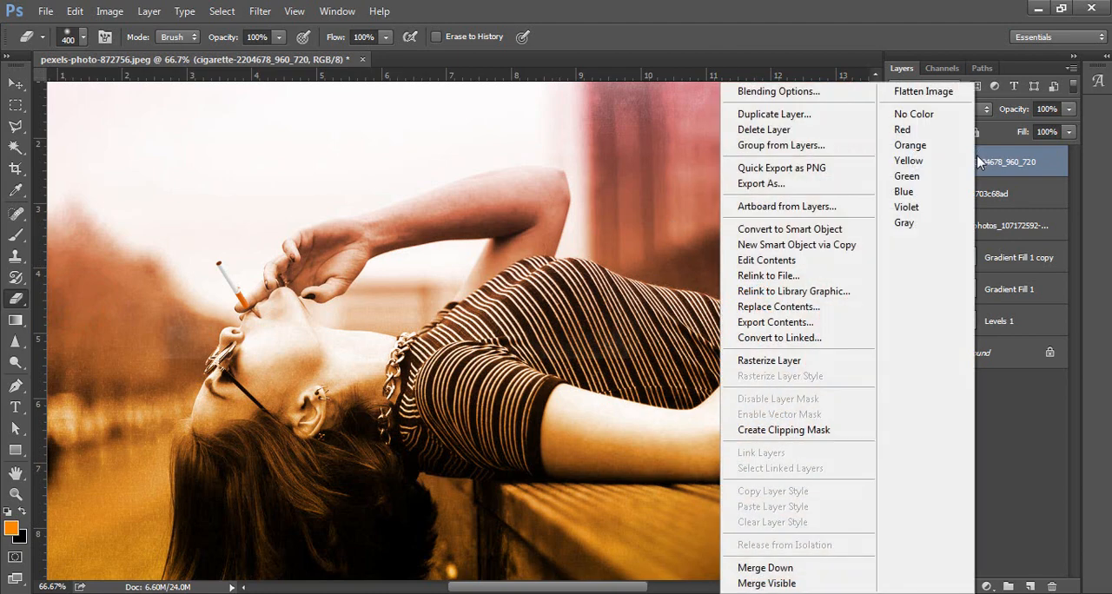
pyautogui.click(826, 365)
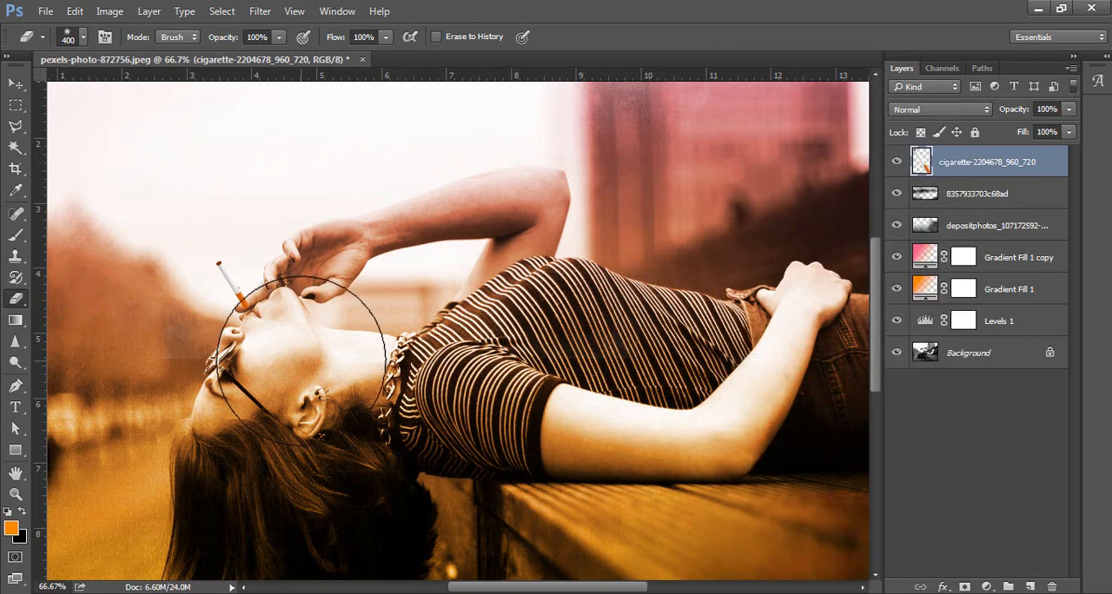
# Erase the cigarette's filter end over the woman's finger and lips with a 70 px eraser at 100% hardness.
pyautogui.press('[')
pyautogui.press('[')
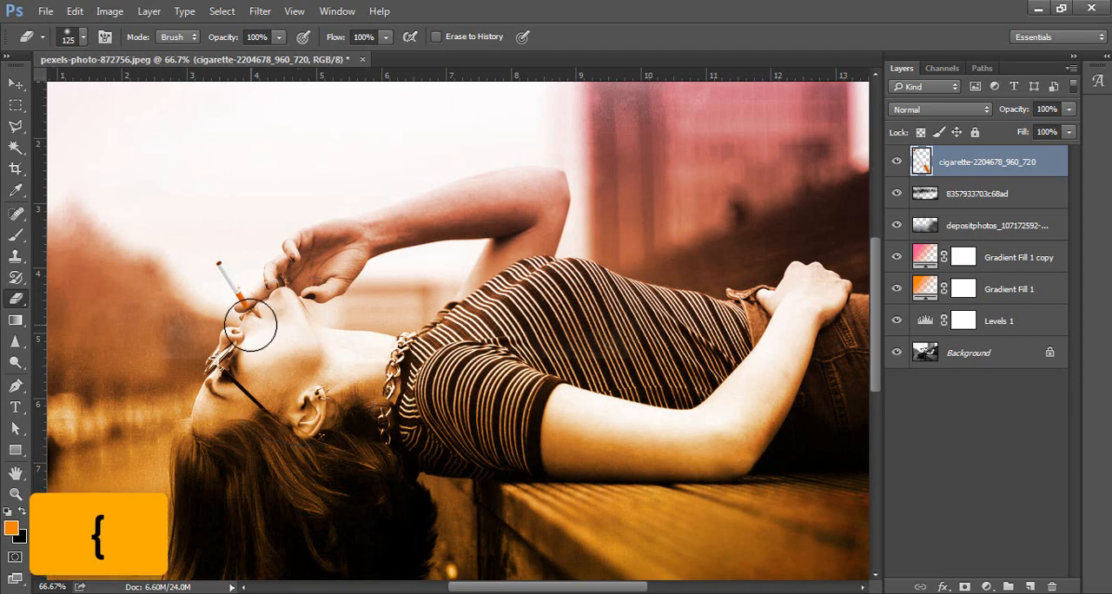
pyautogui.press('[')
pyautogui.press('[')
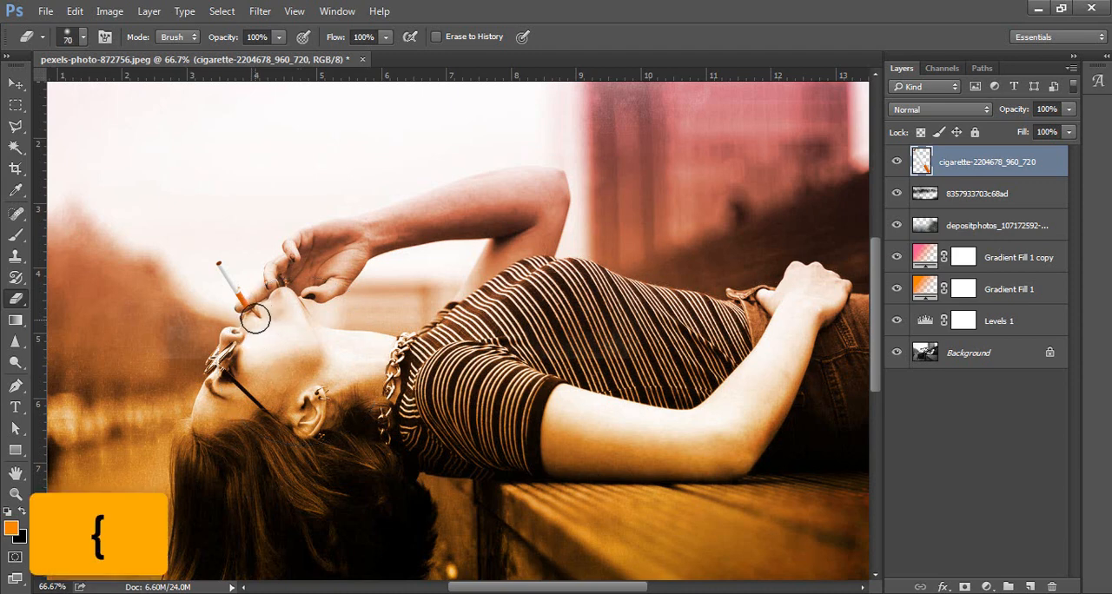
pyautogui.rightClick(406, 310)
pyautogui.click(492, 183)
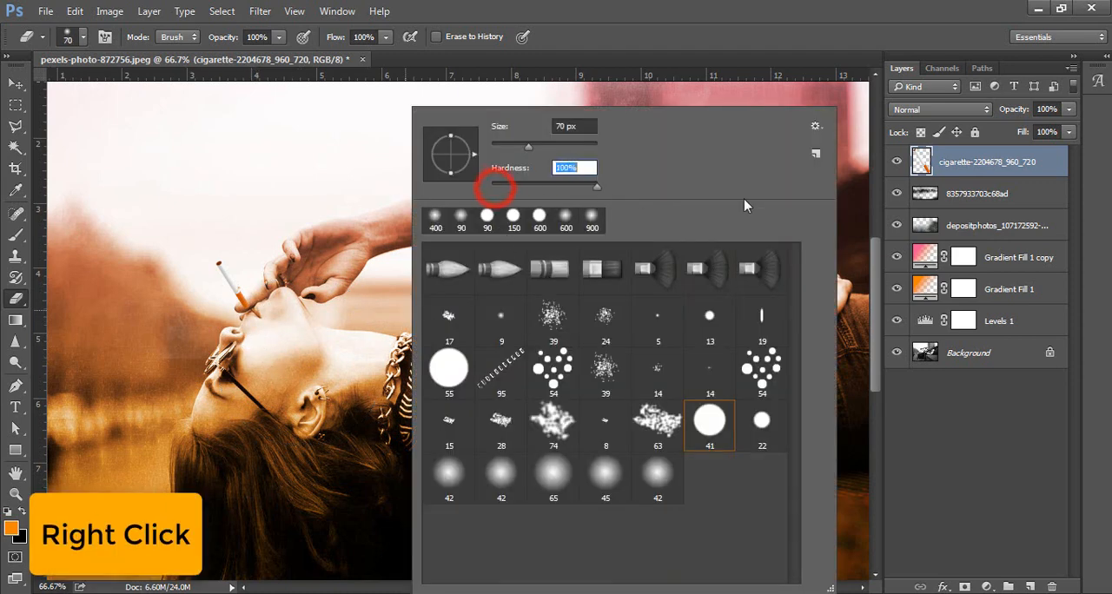
pyautogui.click(307, 331)
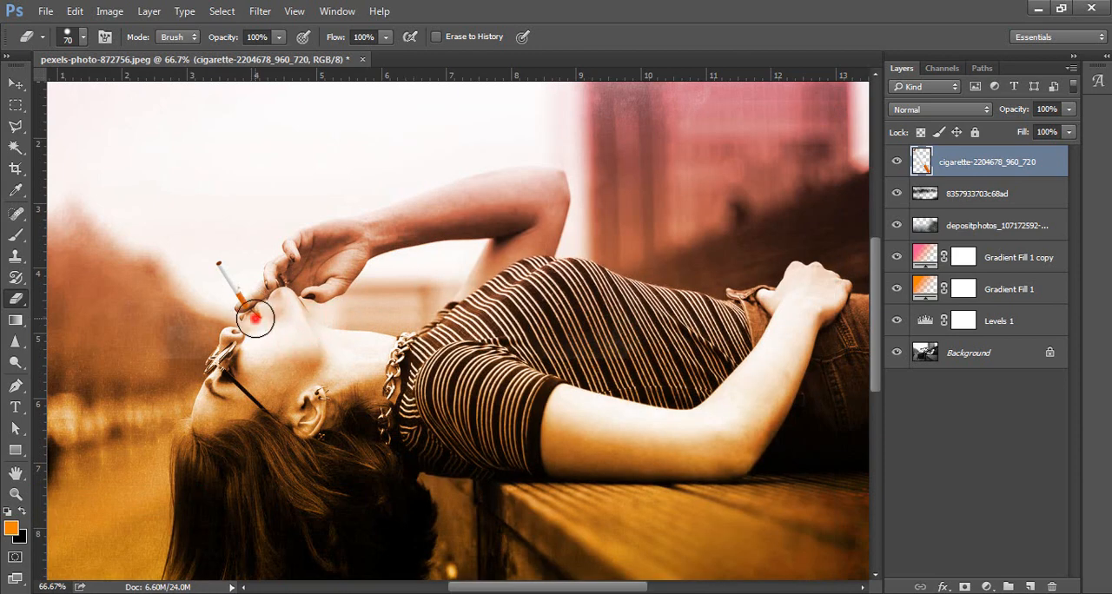
pyautogui.moveTo(258, 313); pyautogui.dragTo(235, 318)
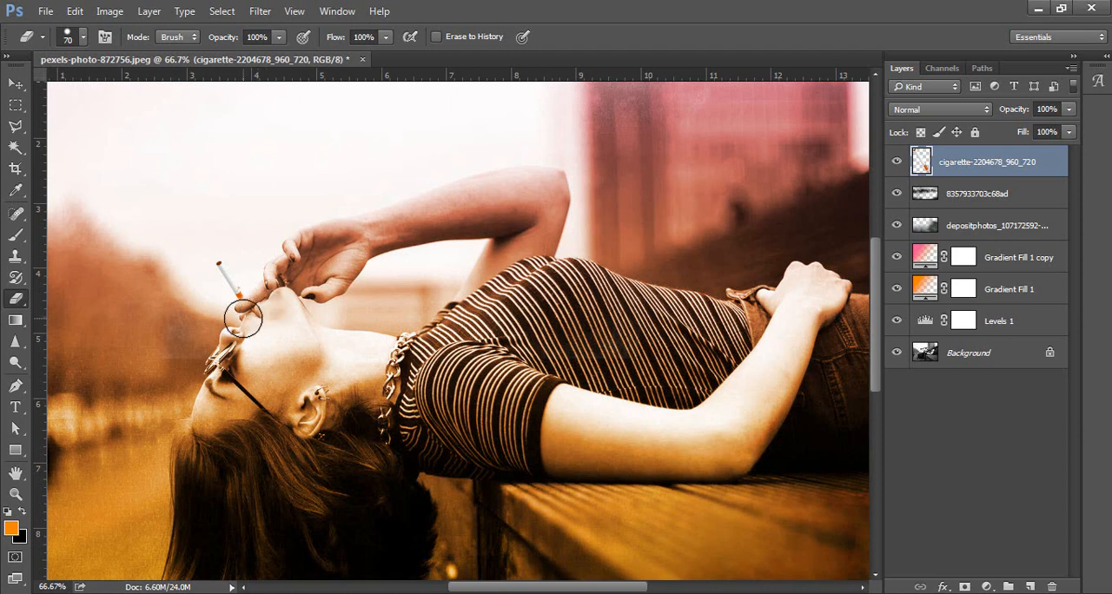
# Move the trimmed cigarette slightly right and down so its cut end meets the woman's finger.
pyautogui.click(15, 83)
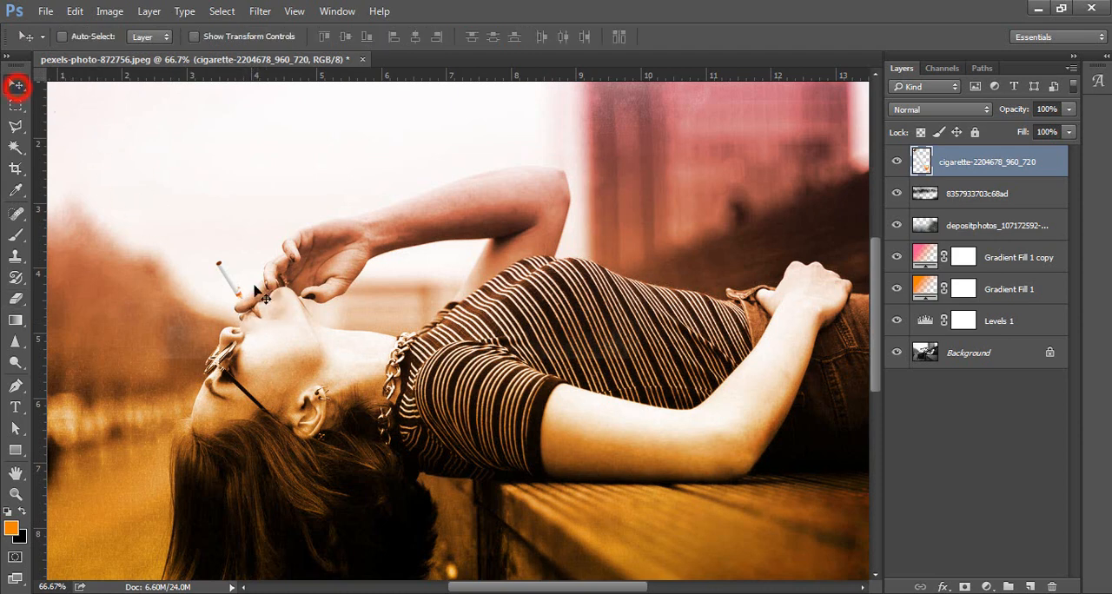
pyautogui.click(221, 273)
pyautogui.moveTo(223, 278); pyautogui.dragTo(224, 271)
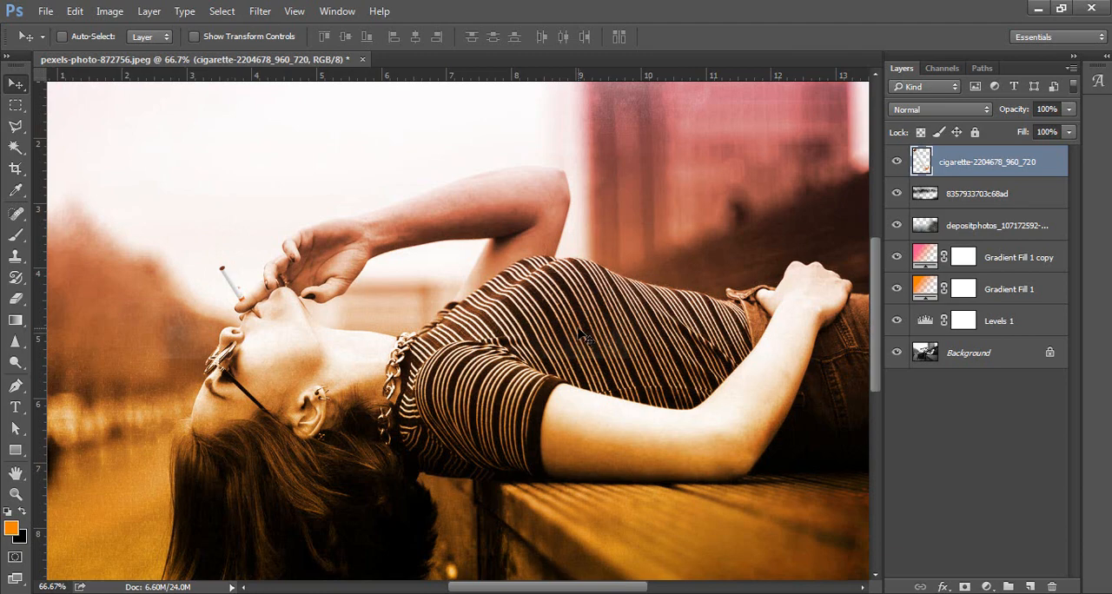
pyautogui.hotkey('ctrl', '-')
pyautogui.hotkey('ctrl', '-')
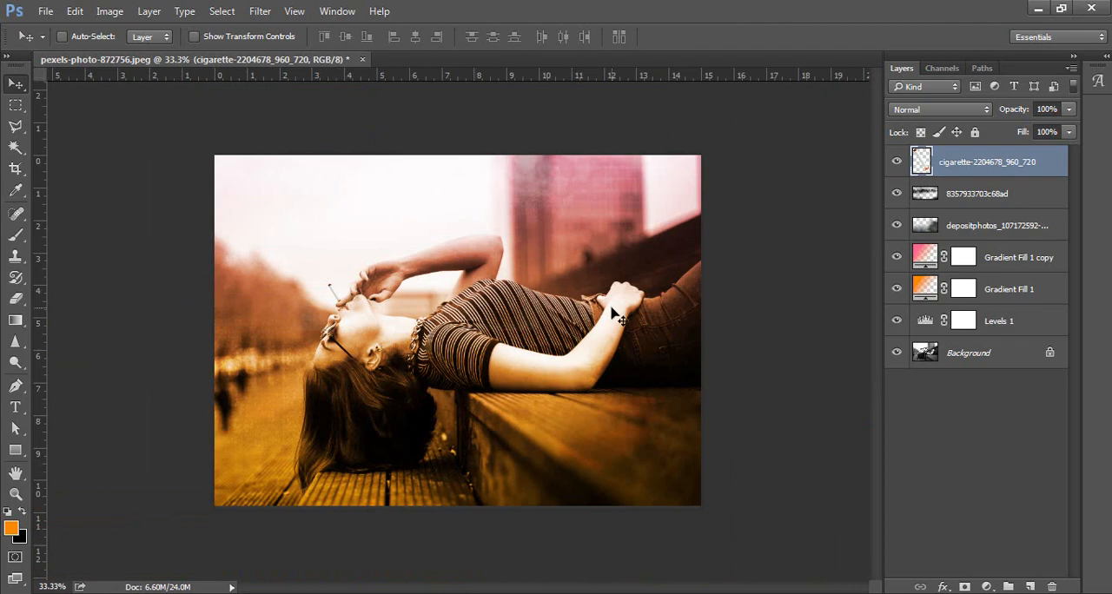
# Nudge the cigarette a few pixels further right and down against the finger.
pyautogui.press('ctrl')
pyautogui.hotkey('ctrl', '+')
pyautogui.hotkey('ctrl', '+')
pyautogui.hotkey('ctrl', '+')
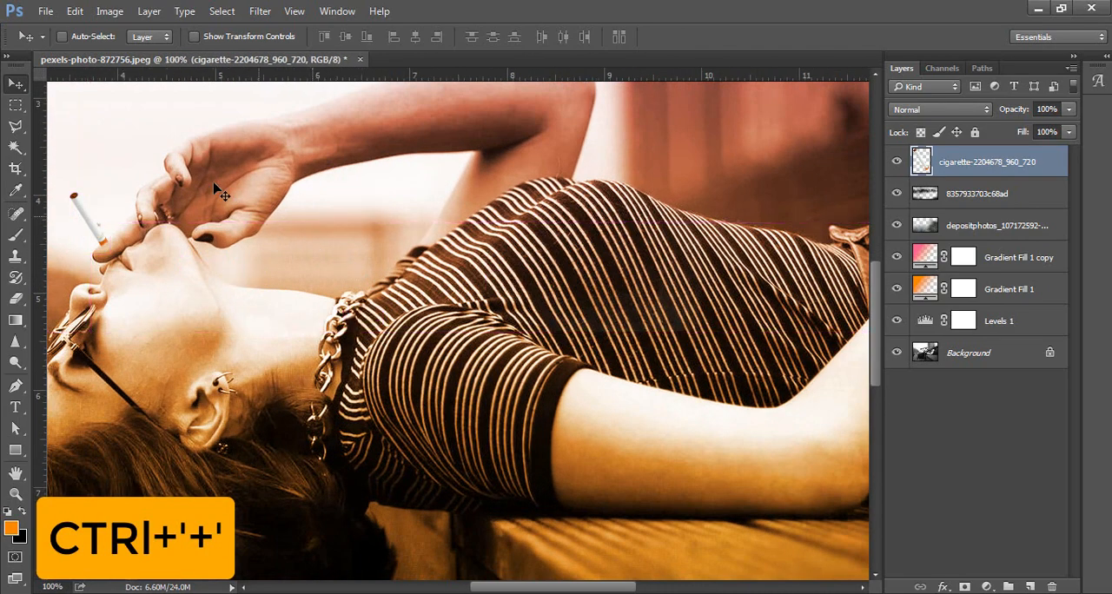
pyautogui.moveTo(215, 185); pyautogui.dragTo(340, 304)
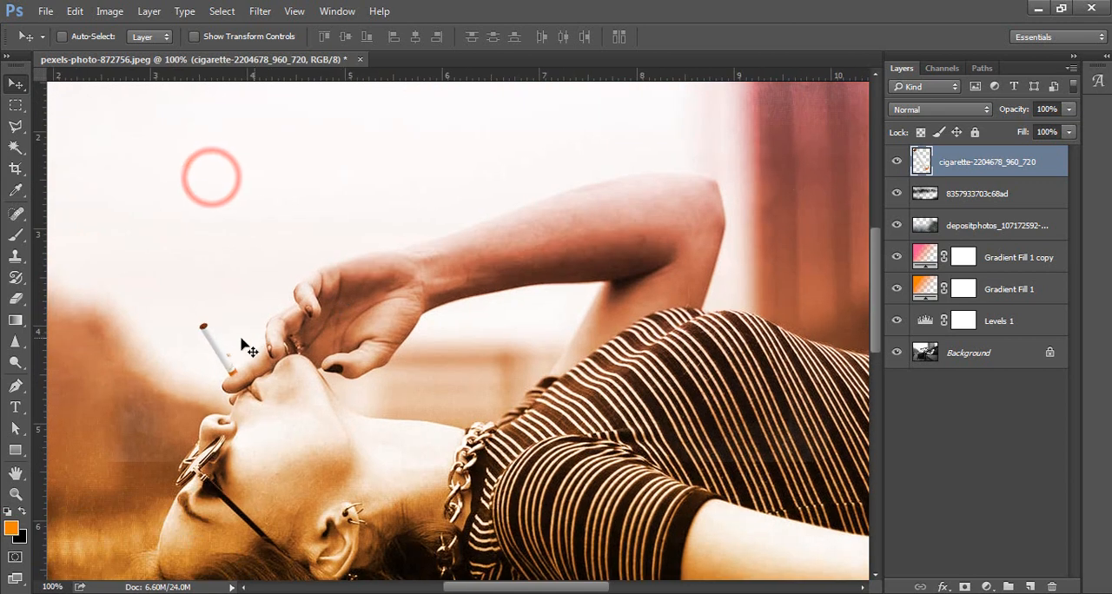
pyautogui.rightClick(225, 351)
pyautogui.click(227, 352)
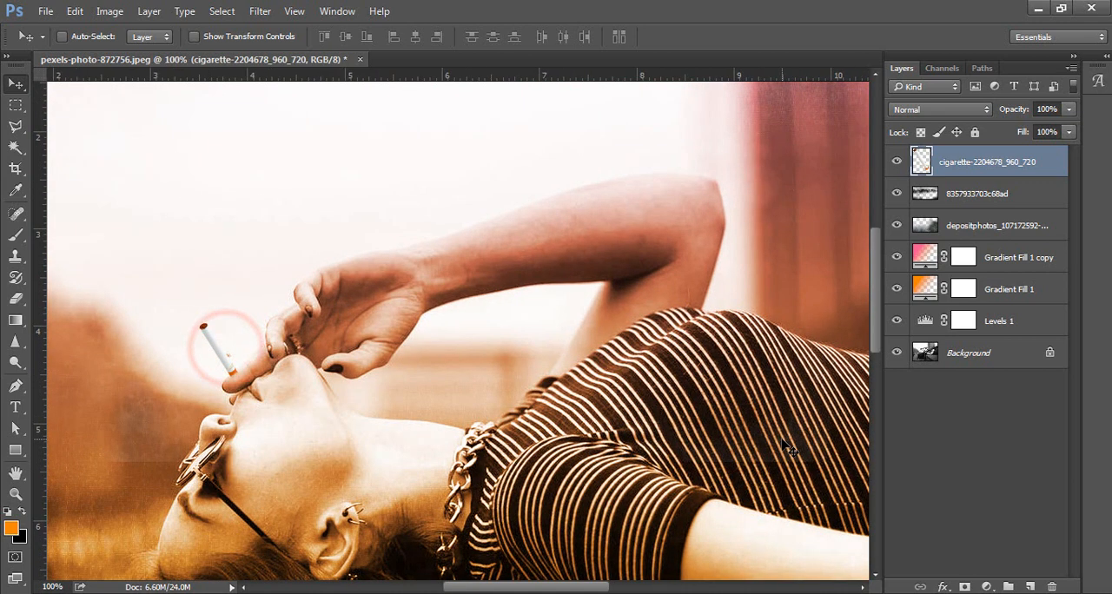
pyautogui.press('Right')
pyautogui.press('Down')
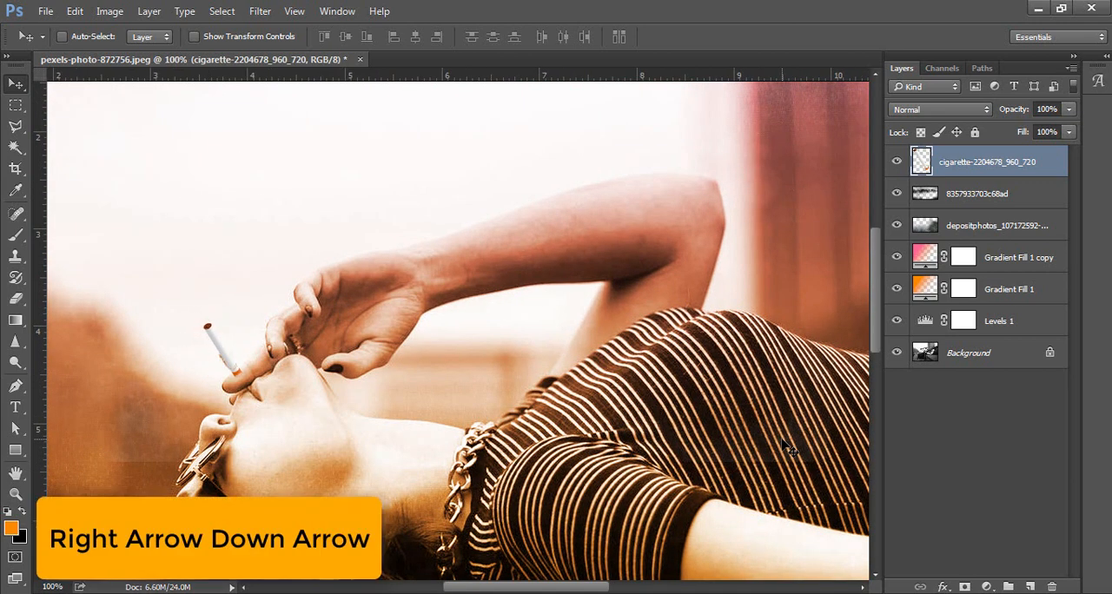
pyautogui.press('Down')
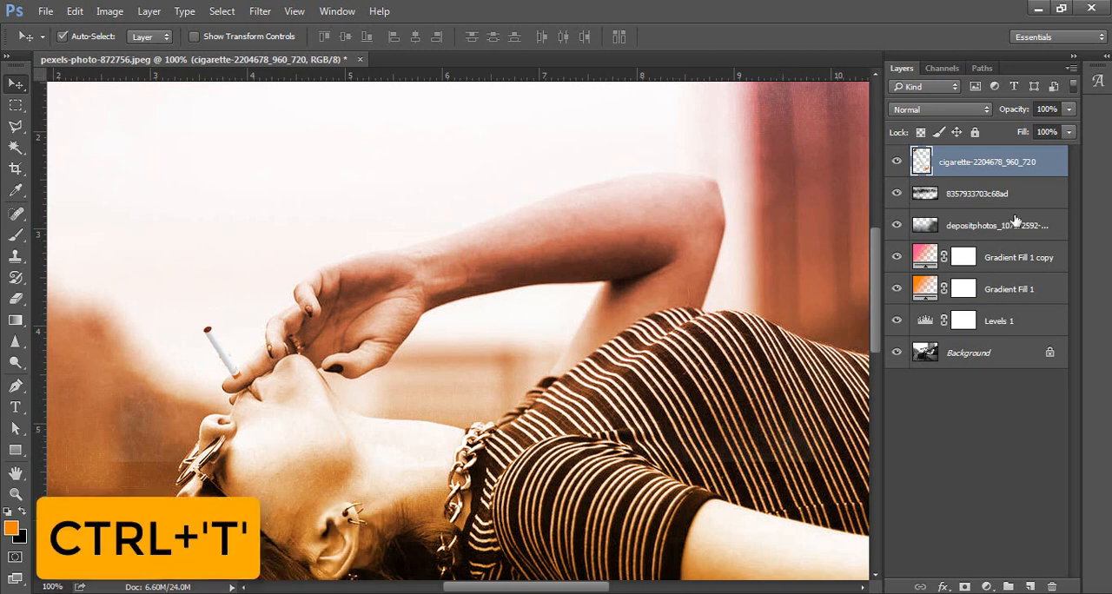
# Shift the cigarette about 0.017 in right and 0.042 in up.
pyautogui.hotkey('ctrl', 't')
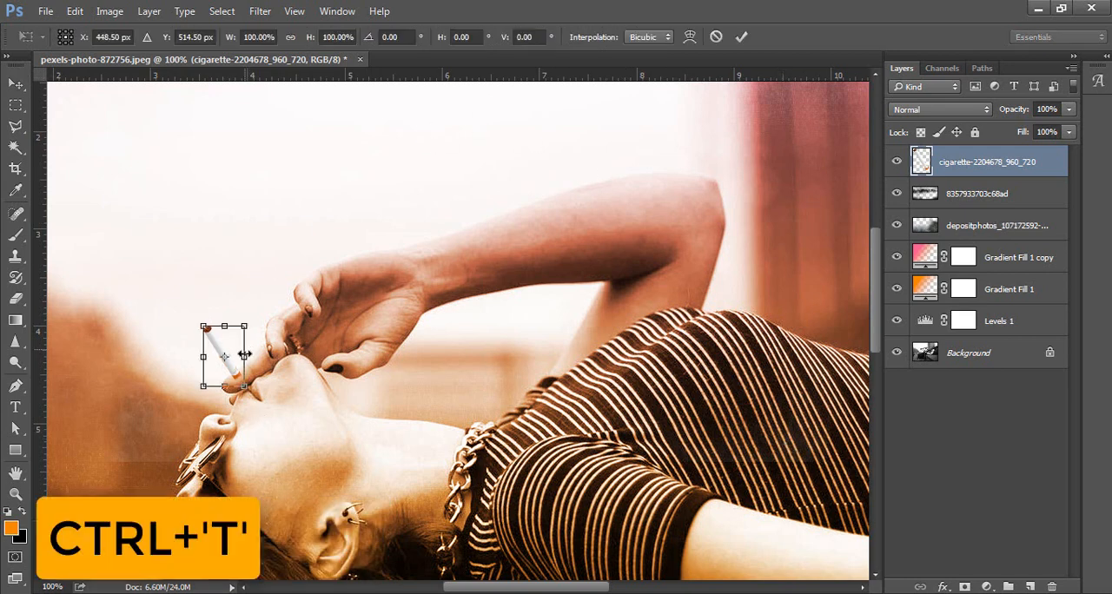
pyautogui.click(245, 354)
pyautogui.click(228, 366)
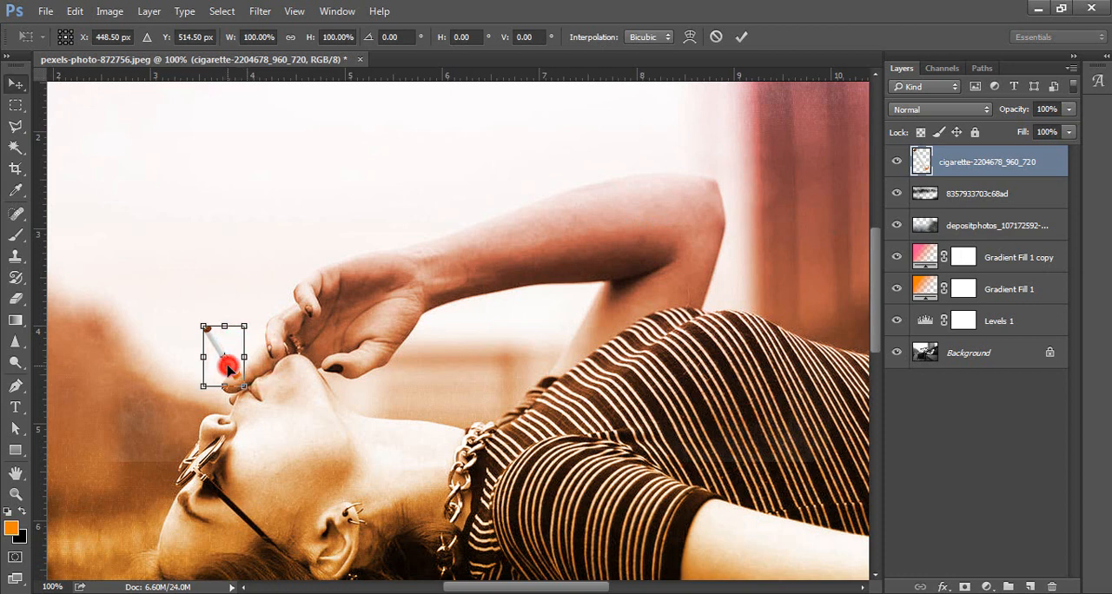
pyautogui.press('Return')
pyautogui.moveTo(228, 365); pyautogui.dragTo(231, 368)
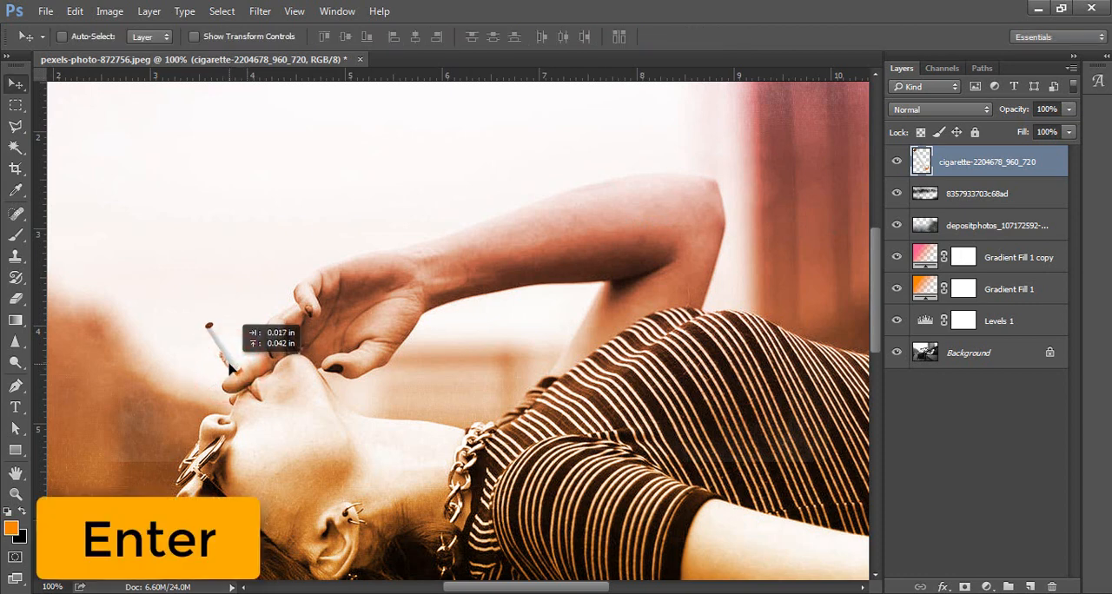
# Rotate the cigarette slightly counterclockwise using Free Transform.
pyautogui.hotkey('ctrl', 't')
pyautogui.click(309, 261)
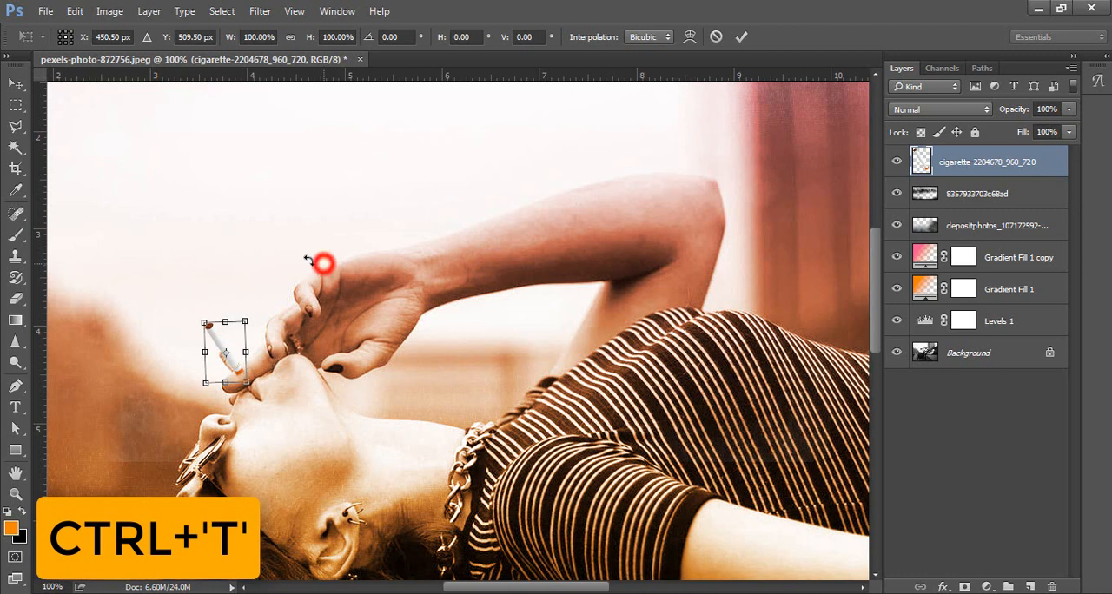
pyautogui.moveTo(309, 261); pyautogui.dragTo(310, 249)
pyautogui.press('Return')
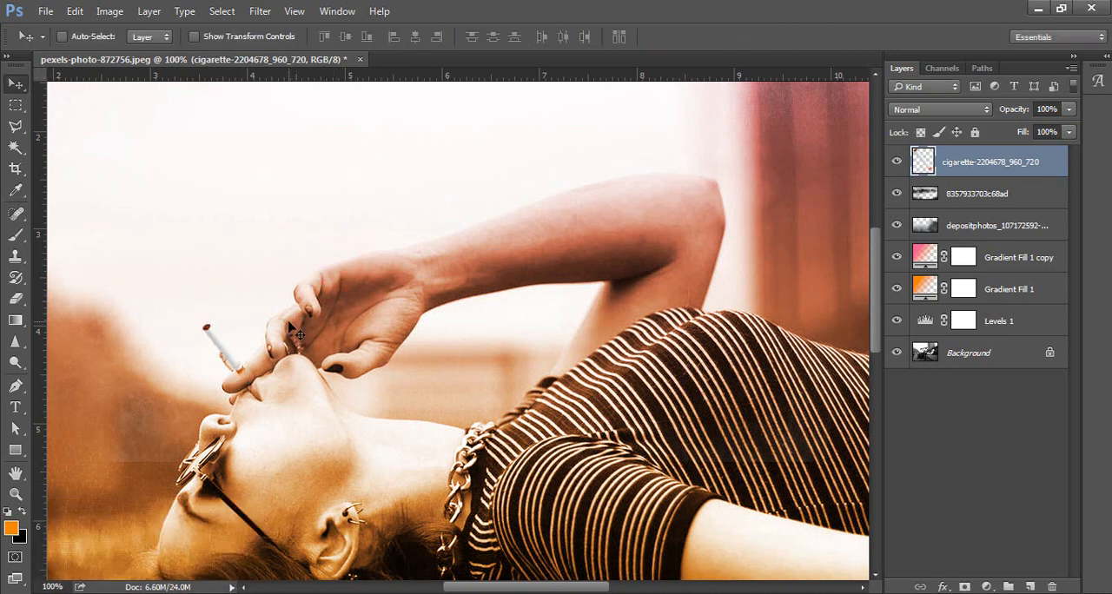
# Nudge the cigarette a few pixels left and stretch its width to 106.90%.
pyautogui.press('Left')
pyautogui.press('Left')
pyautogui.press('Left')
pyautogui.press('Left')
pyautogui.hotkey('ctrl', 't')
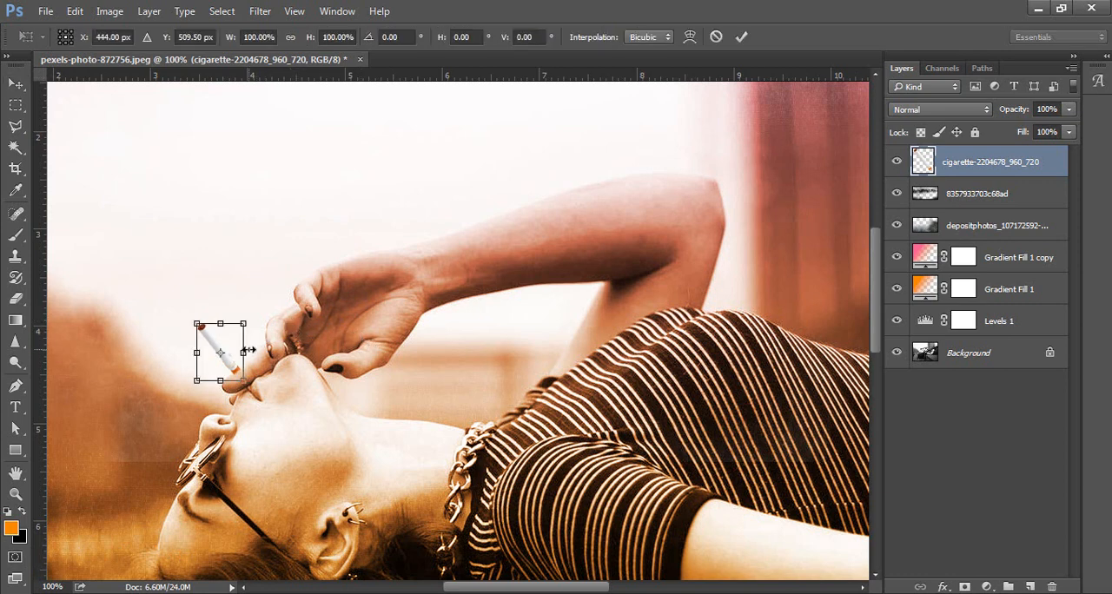
pyautogui.moveTo(250, 350); pyautogui.dragTo(252, 351)
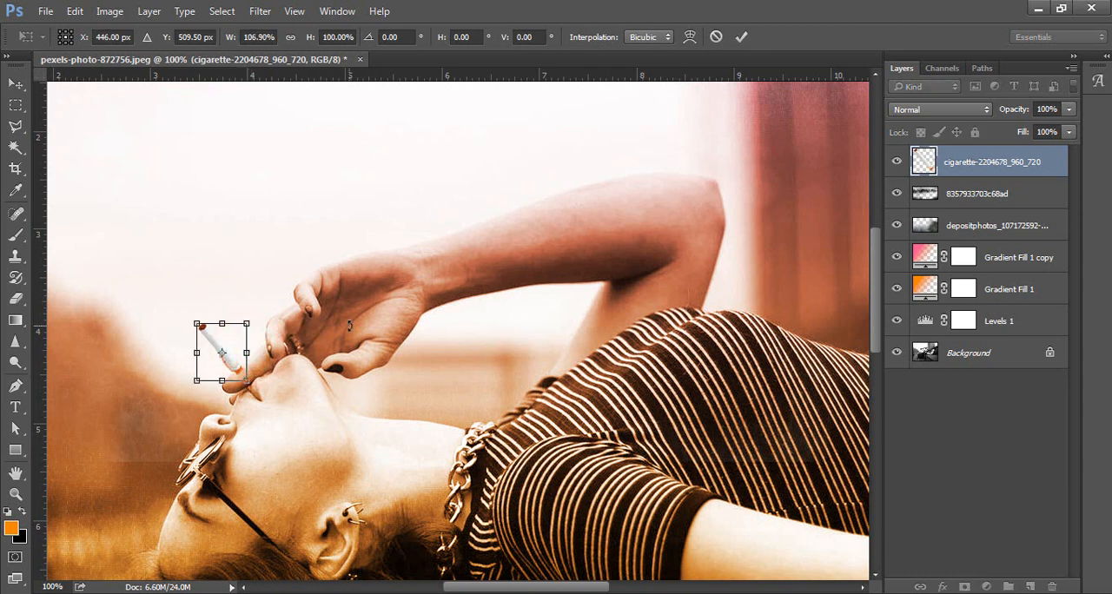
pyautogui.press('Return')
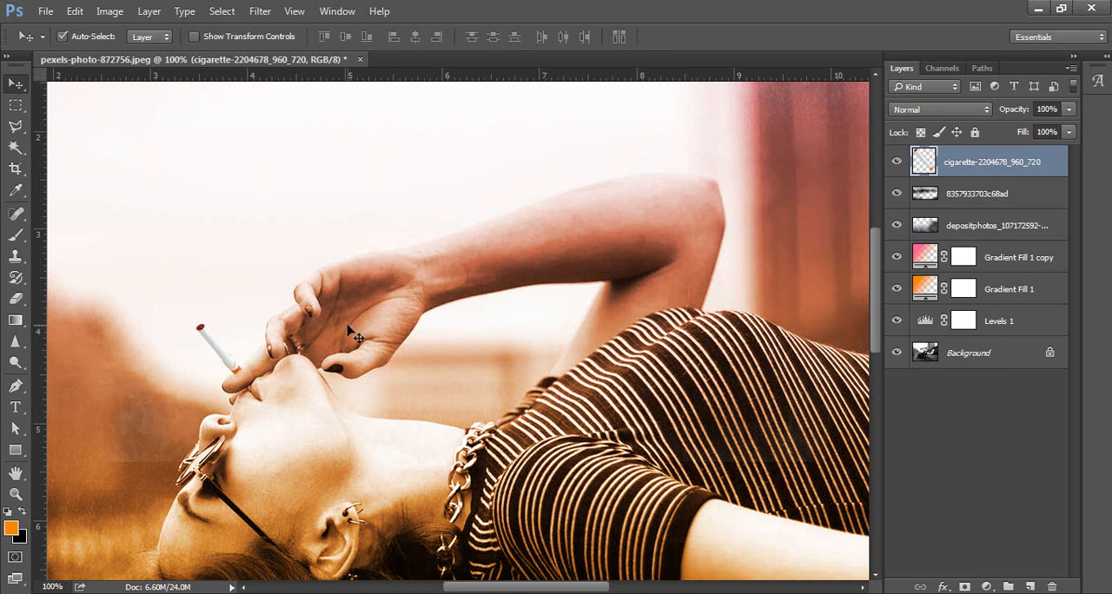
# Erase the cigarette's remaining end over the woman's finger with the 70 px eraser.
pyautogui.press('e')
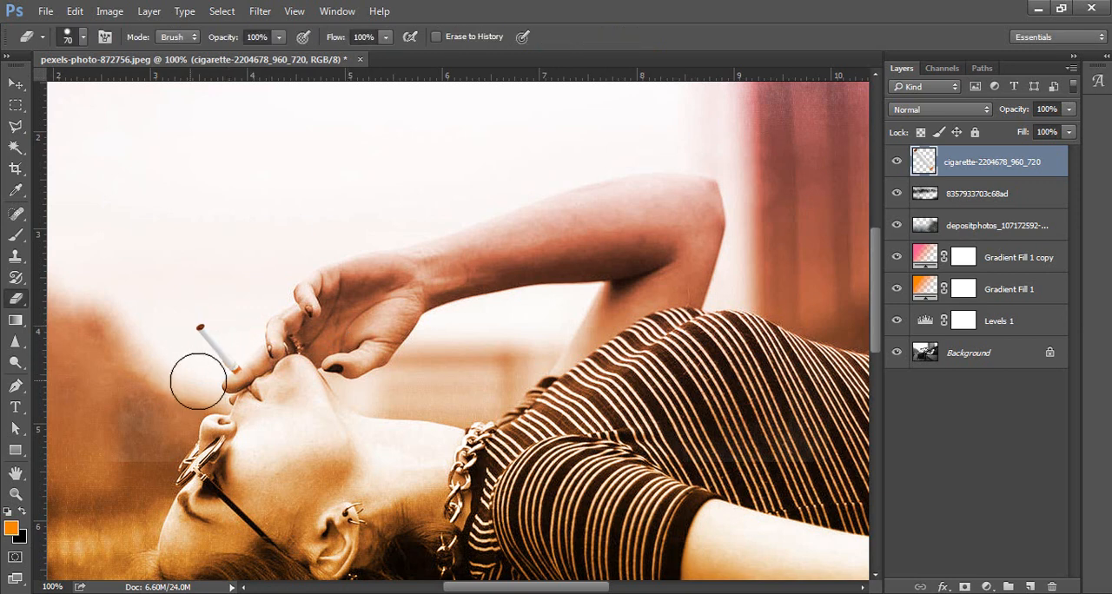
pyautogui.moveTo(249, 391); pyautogui.dragTo(252, 392)
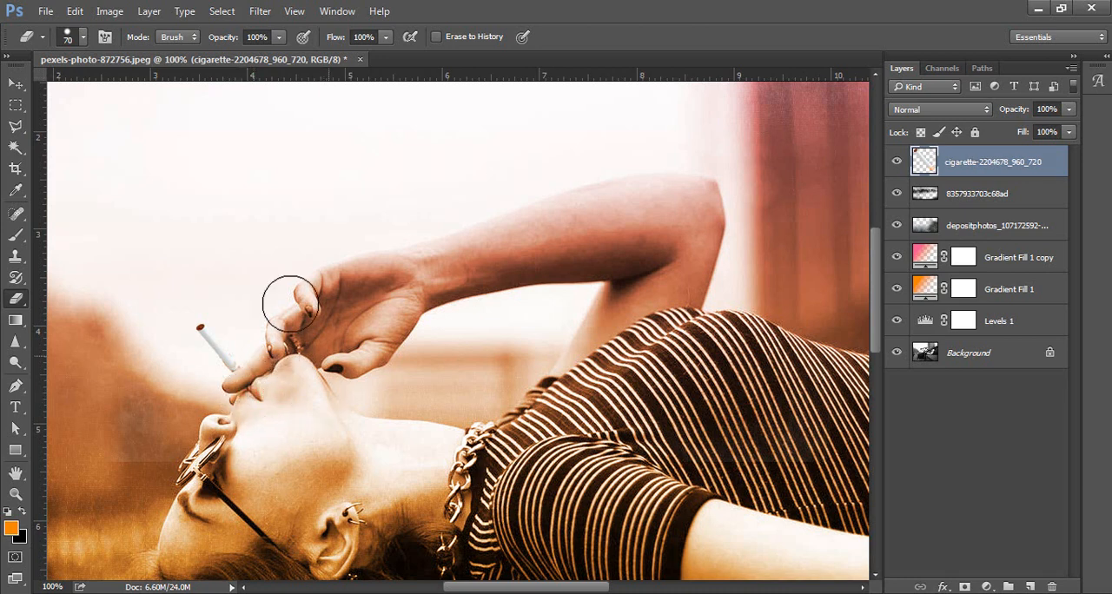
pyautogui.click(15, 83)
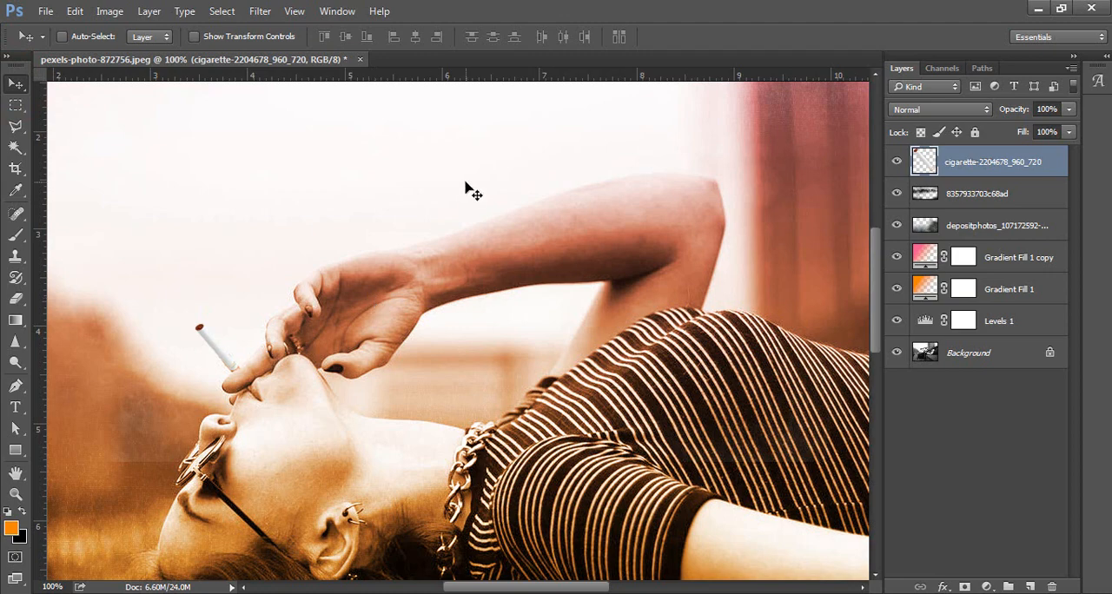
pyautogui.scroll(-3, 467, 188)
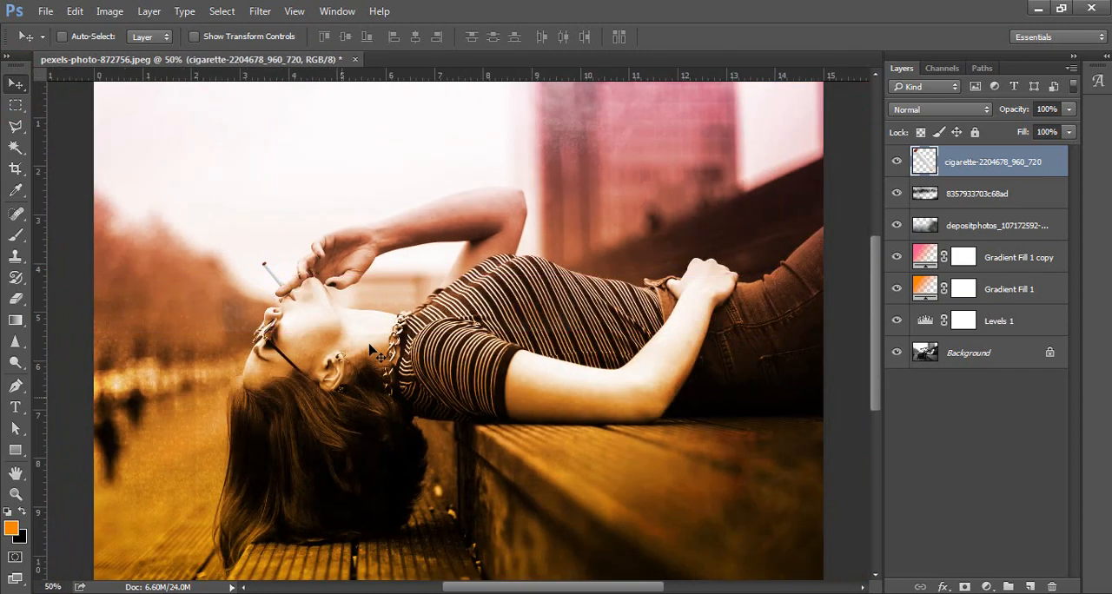
# Place the smoke-background-transparent-1 image from the smok folder as an embedded layer.
pyautogui.click(46, 11)
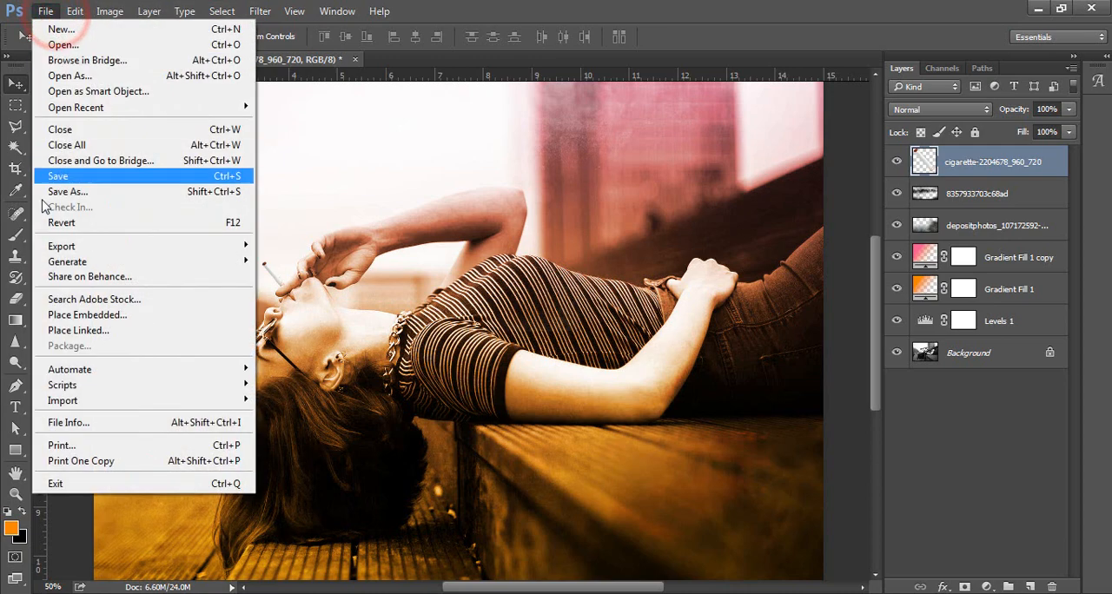
pyautogui.click(95, 316)
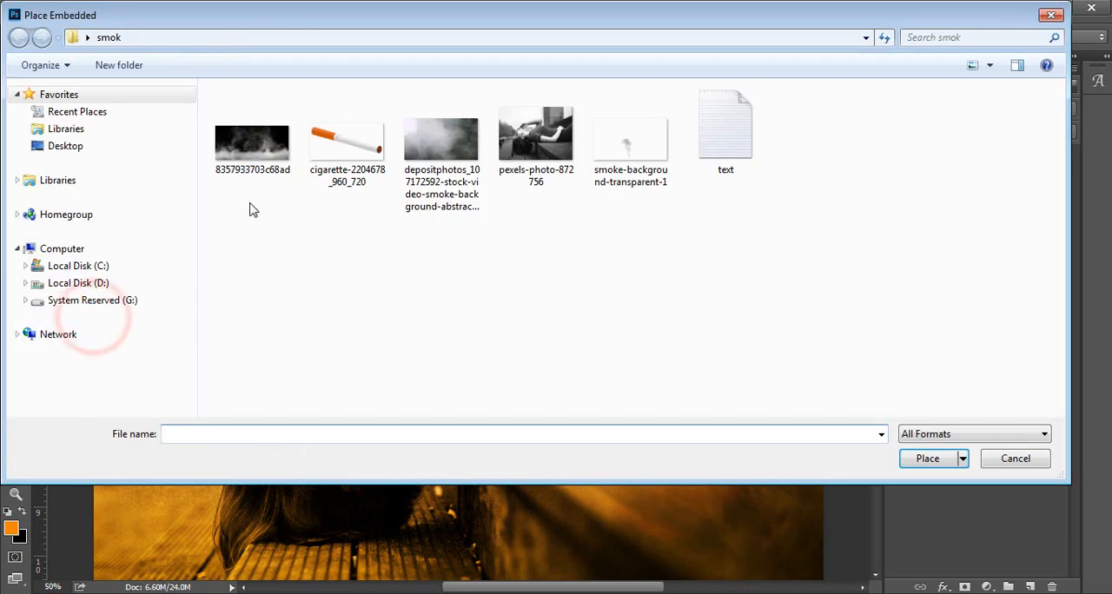
pyautogui.click(608, 152)
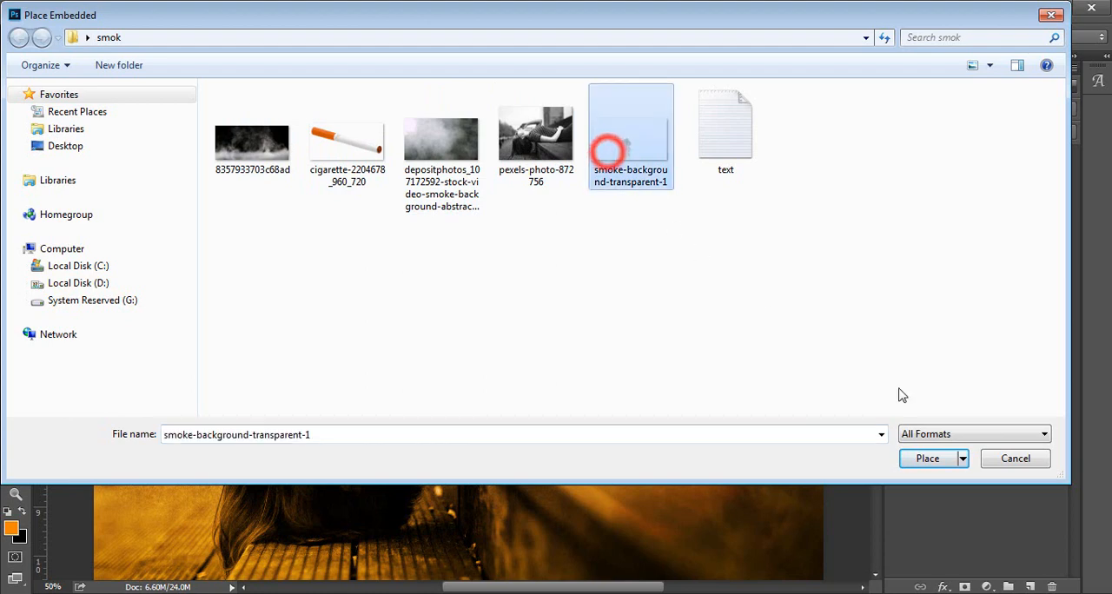
pyautogui.click(951, 456)
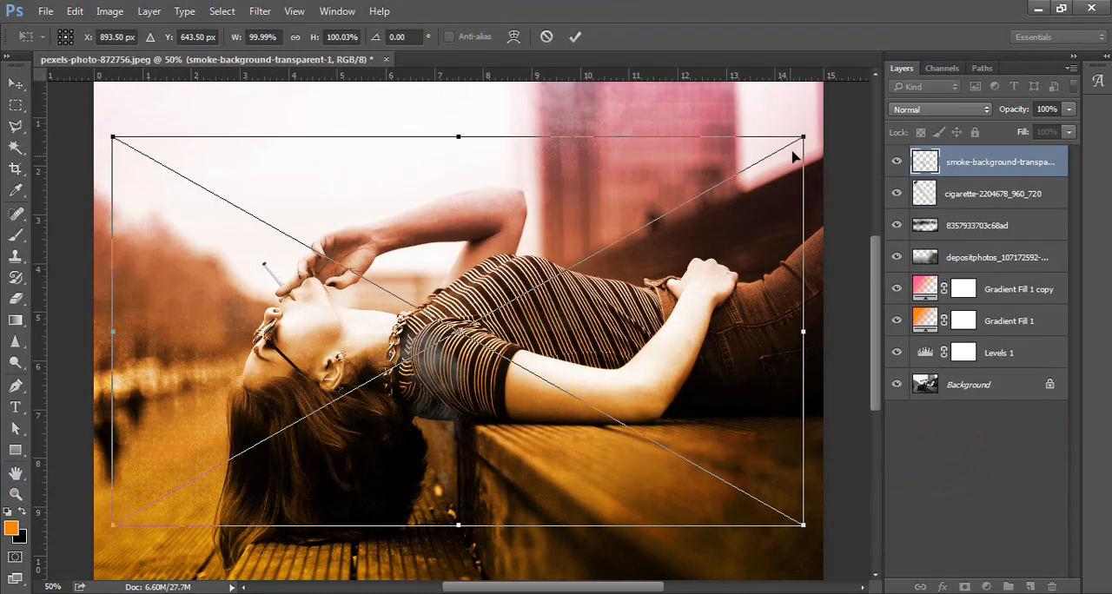
# Scale the smoke to about 62% with its base on the cigarette's tip, and move its layer directly above Background.
pyautogui.moveTo(797, 135); pyautogui.dragTo(650, 227)
pyautogui.moveTo(489, 397); pyautogui.dragTo(306, 223)
pyautogui.press('Left')
pyautogui.press('Left')
pyautogui.press('Left')
pyautogui.press('Left')
pyautogui.press('Left')
pyautogui.press('Left')
pyautogui.press('Left')
pyautogui.press('Left')
pyautogui.press('Left')
pyautogui.press('Left')
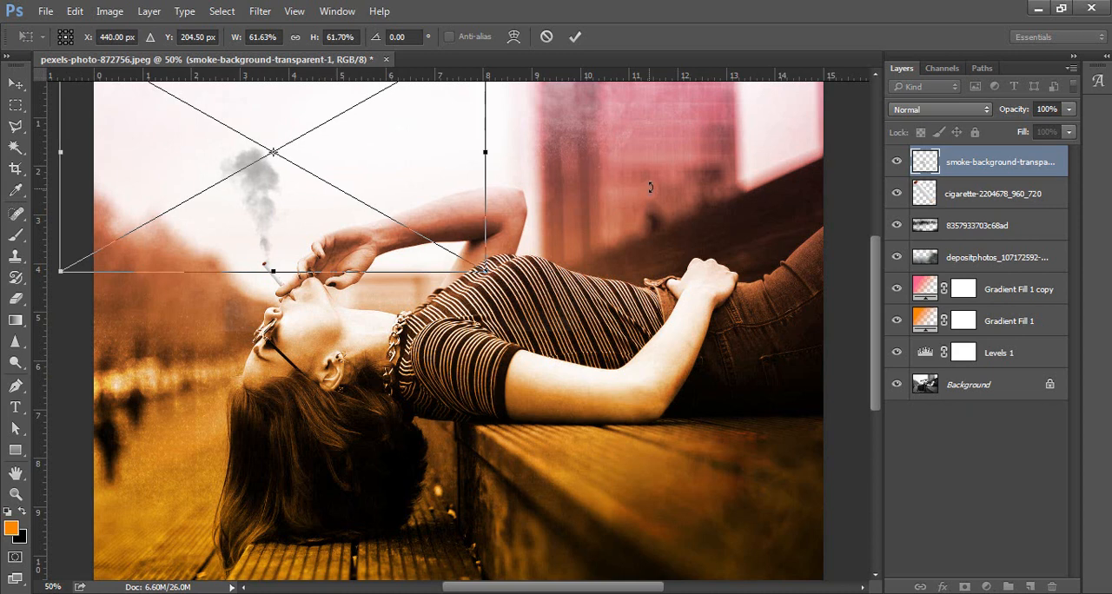
pyautogui.click(578, 35)
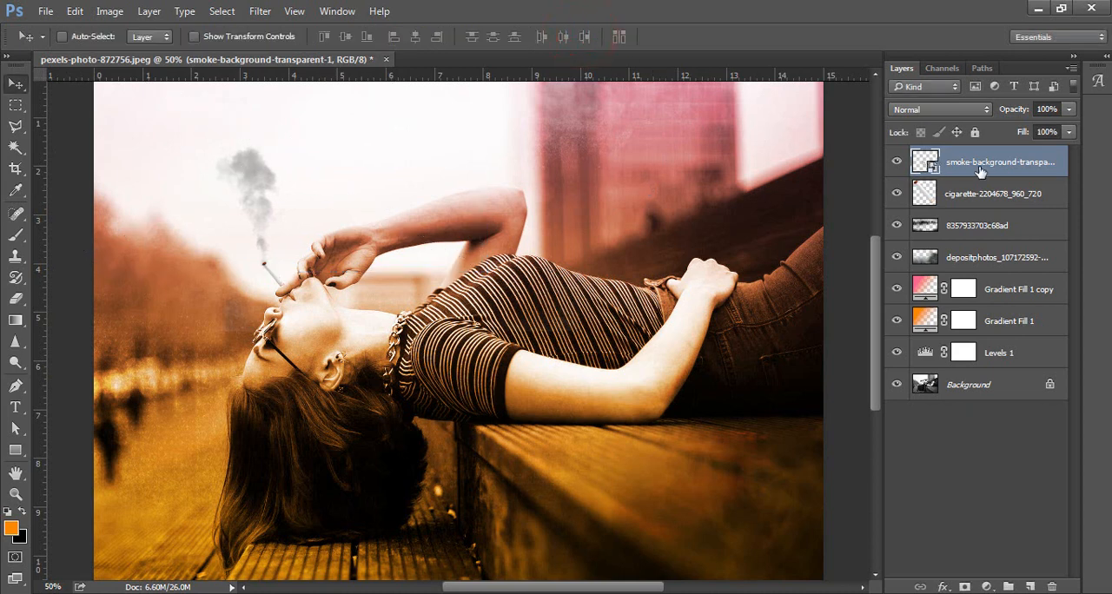
pyautogui.moveTo(982, 170); pyautogui.dragTo(1008, 361)
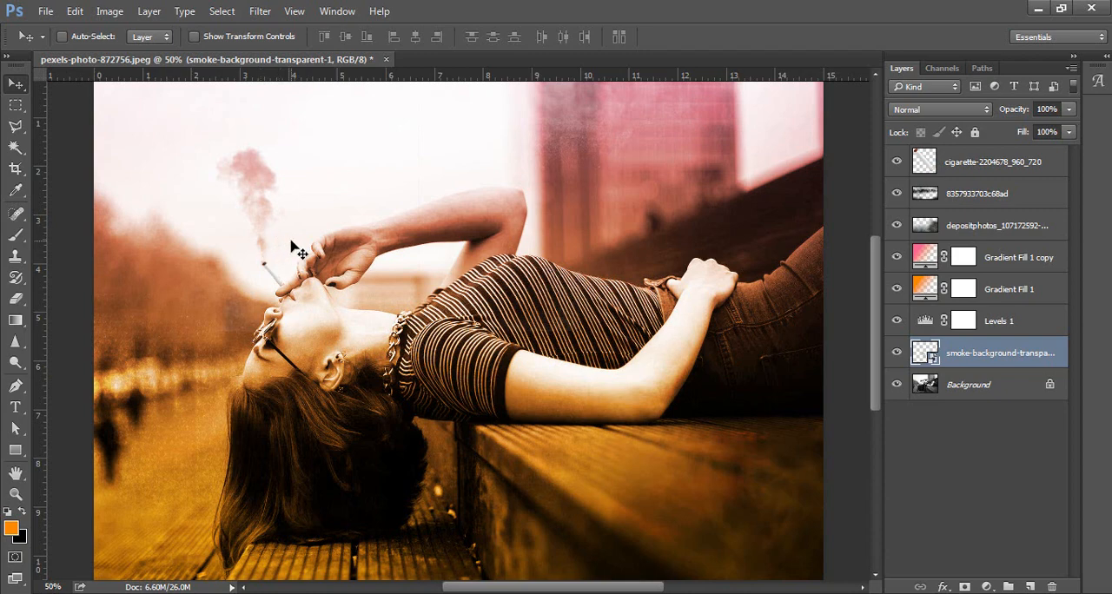
# Add a 400 pt text layer reading "Smoking" in the sky area near the cigarette smoke.
pyautogui.hotkey('ctrl', '-')
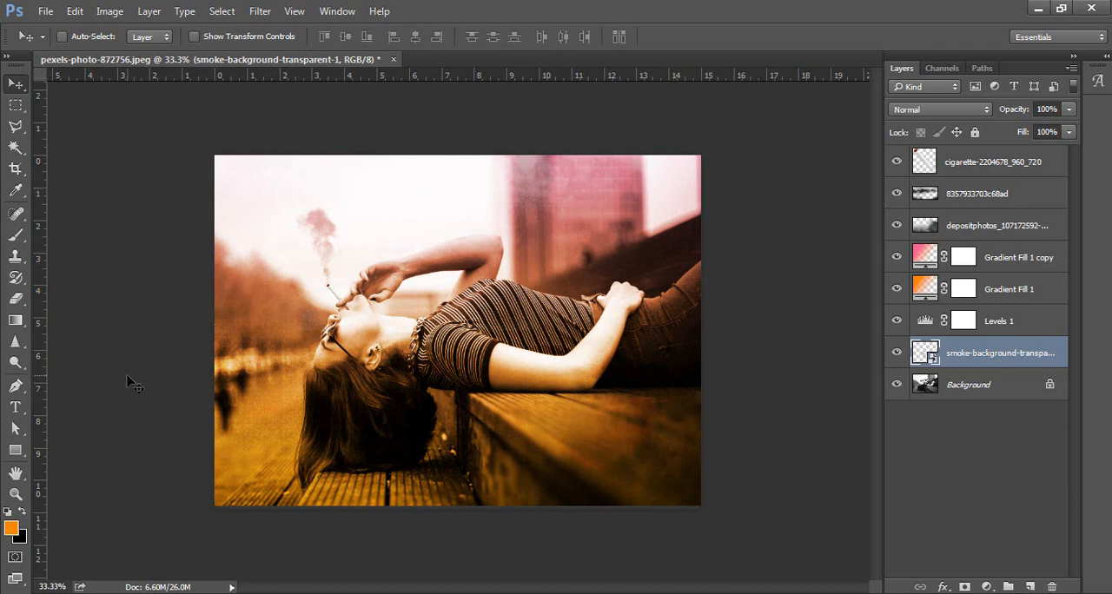
pyautogui.click(15, 407)
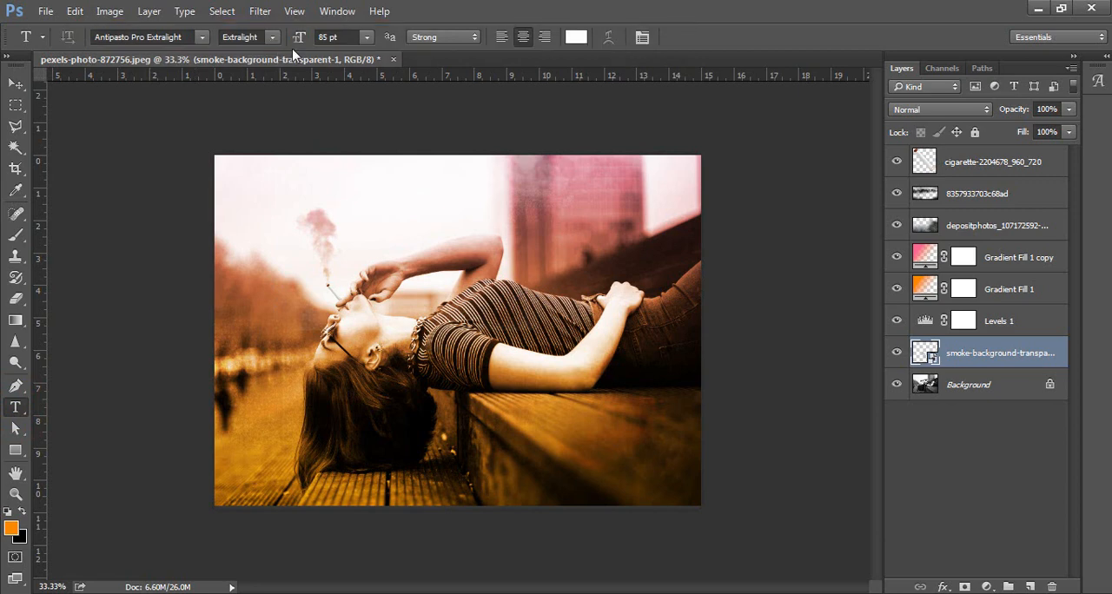
pyautogui.click(339, 36)
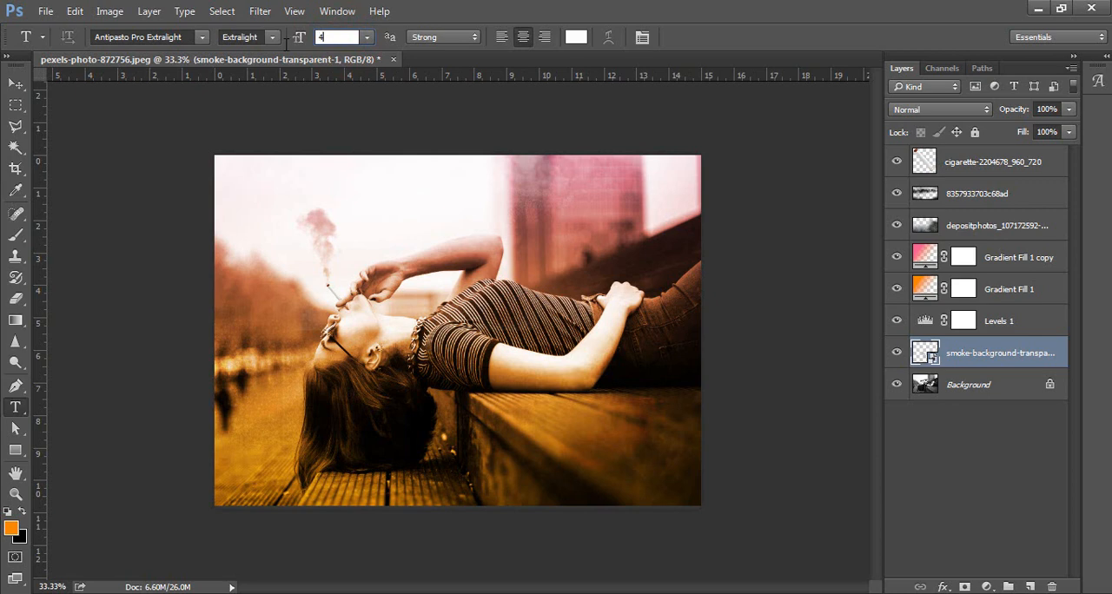
pyautogui.click(279, 224)
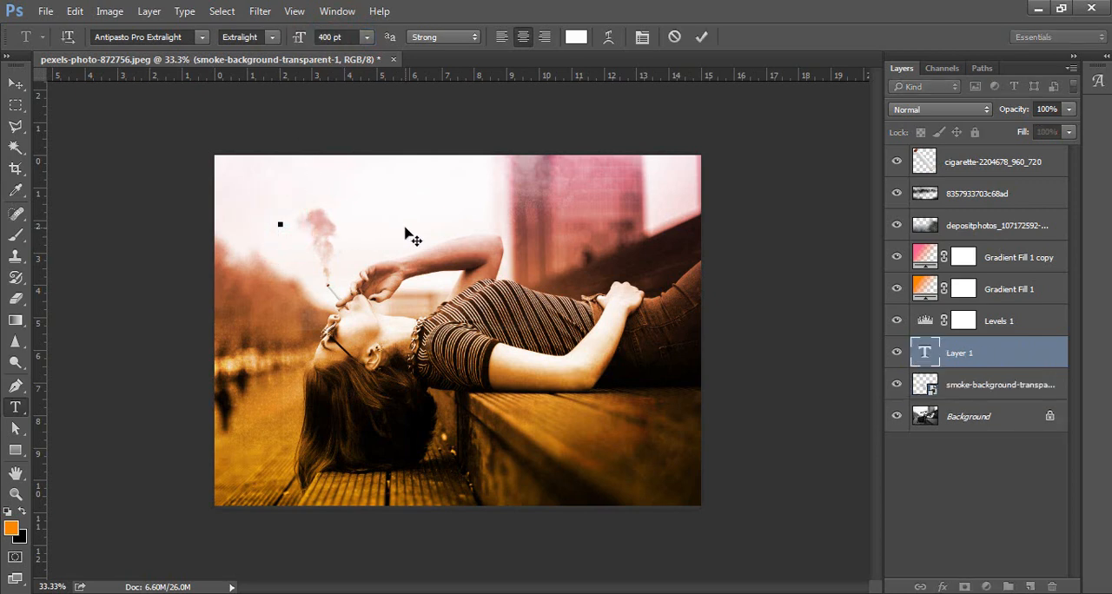
pyautogui.write('smoking')
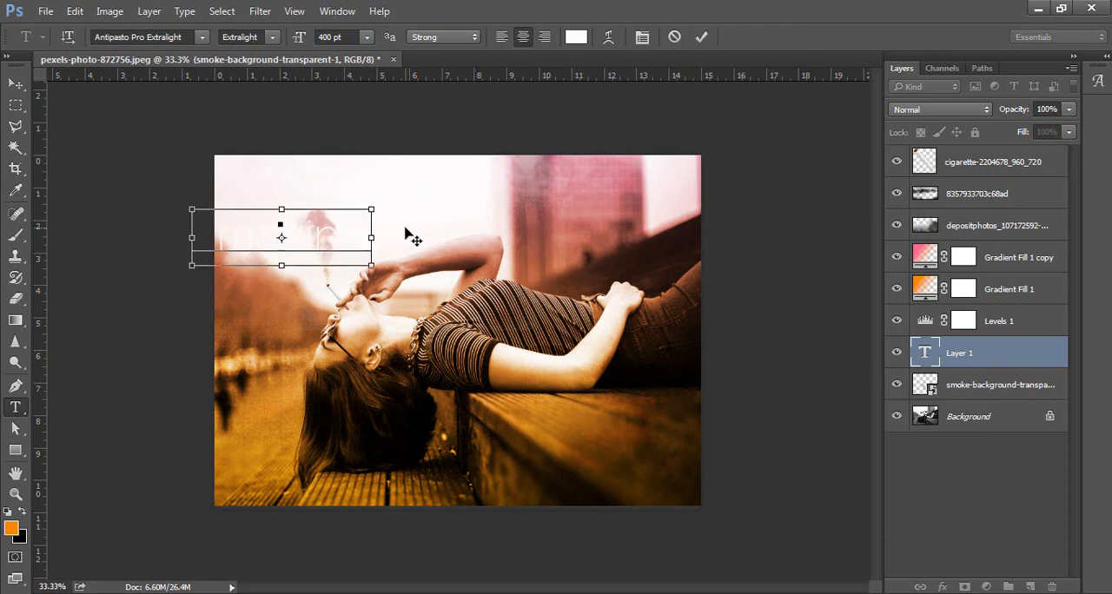
# Recolor the entire "Smoking" text orange.
pyautogui.hotkey('ctrl', 'a')
pyautogui.click(578, 36)
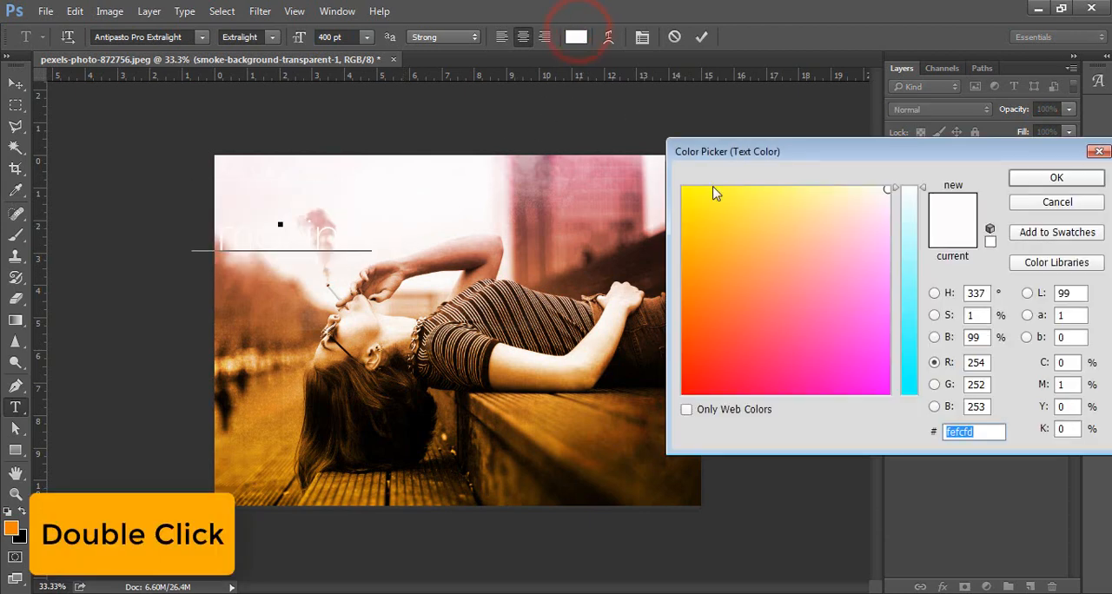
pyautogui.click(694, 294)
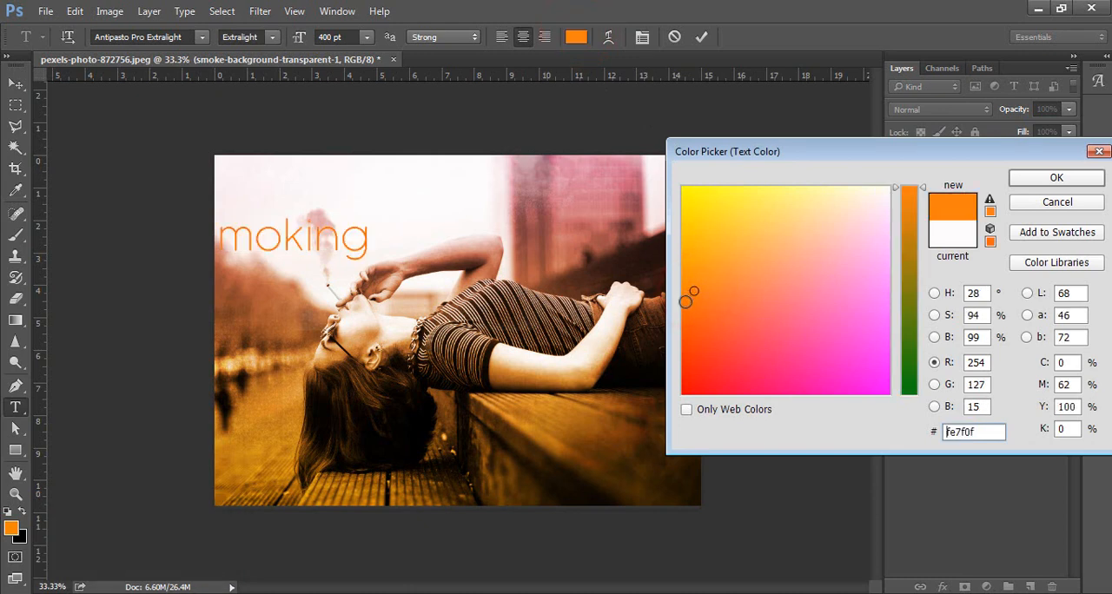
pyautogui.click(686, 287)
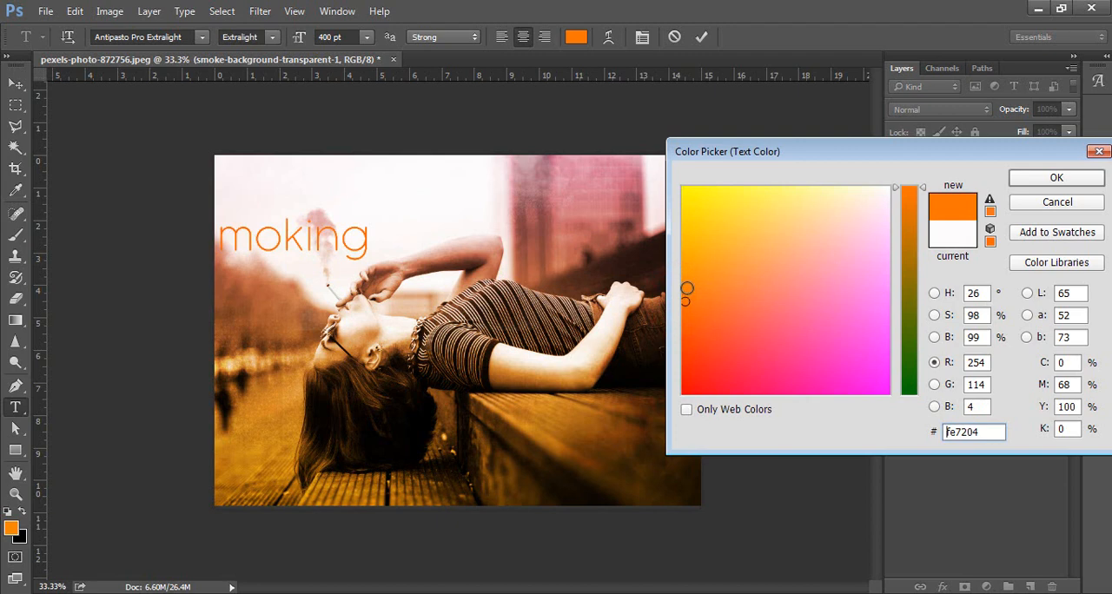
pyautogui.click(689, 287)
pyautogui.click(1015, 174)
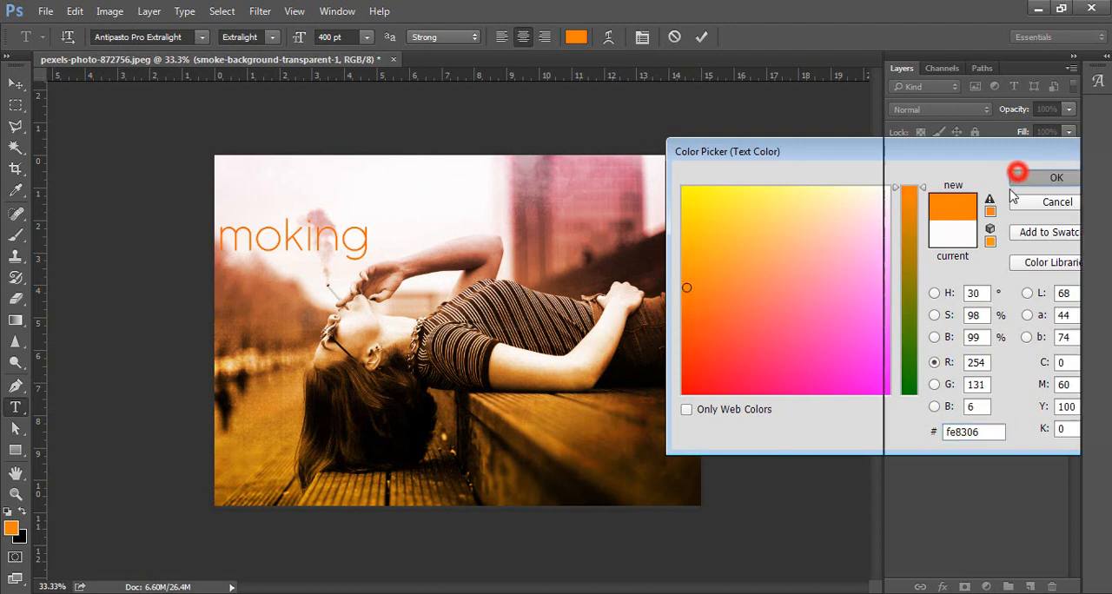
# Reposition the "Smoking" text in the sky above the woman's hand and raise its layer to the top of the stack.
pyautogui.click(13, 84)
pyautogui.moveTo(282, 232); pyautogui.dragTo(347, 210)
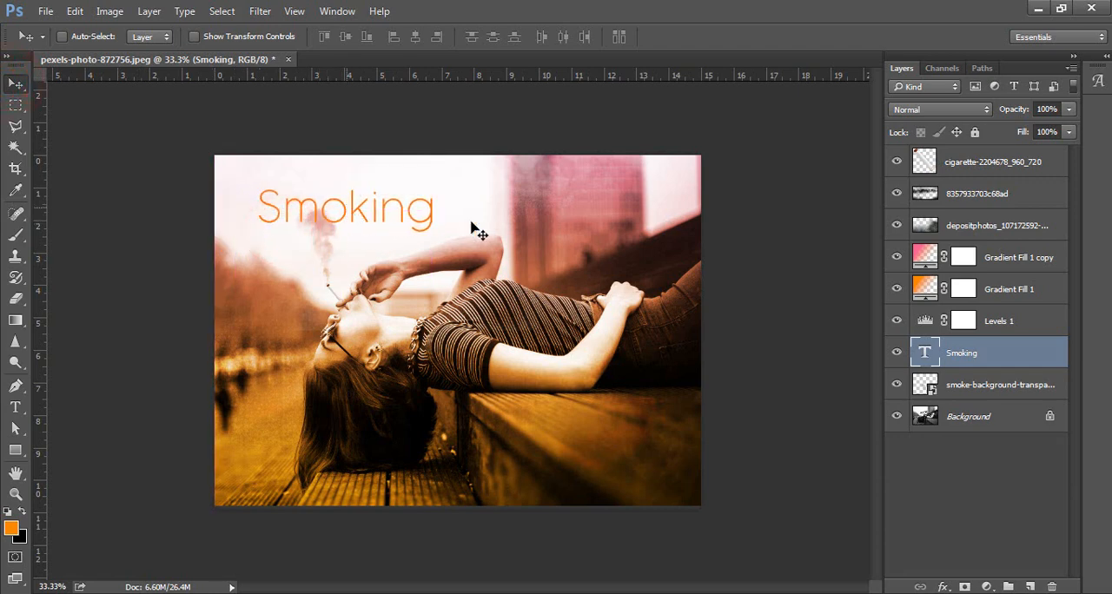
pyautogui.moveTo(994, 347); pyautogui.dragTo(994, 167)
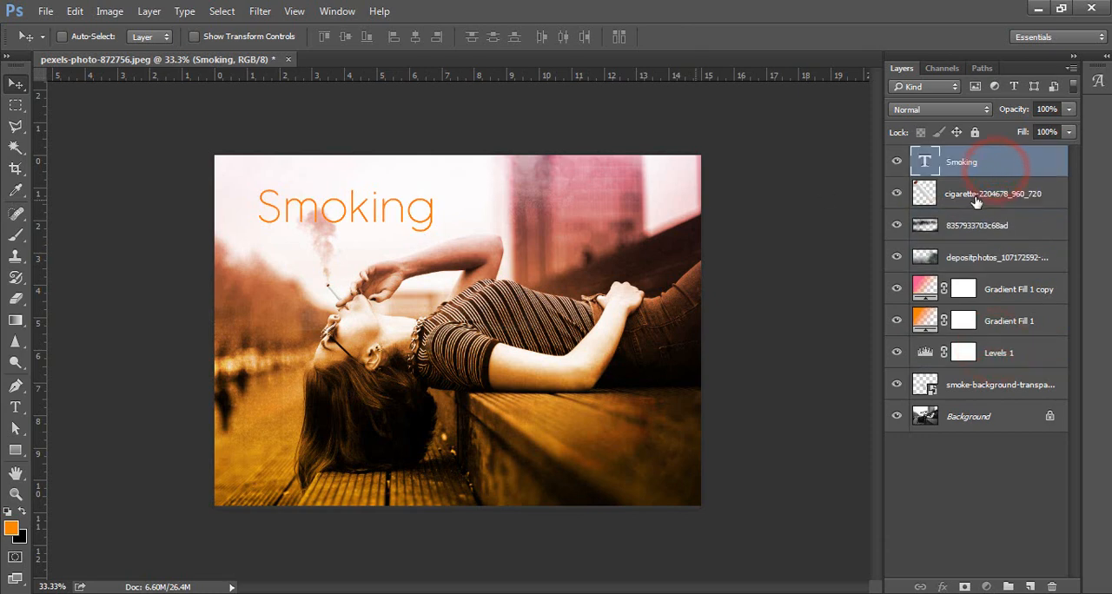
# Change the color of the letters "Smo" in the title to dark brown #260000.
pyautogui.doubleClick(924, 162)
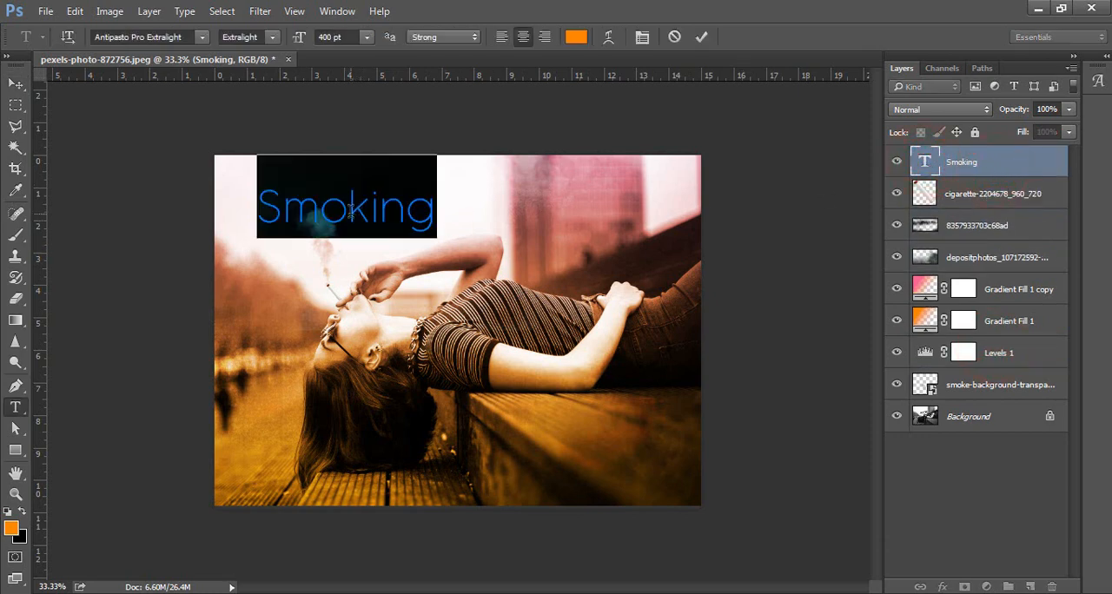
pyautogui.moveTo(352, 211); pyautogui.dragTo(302, 178)
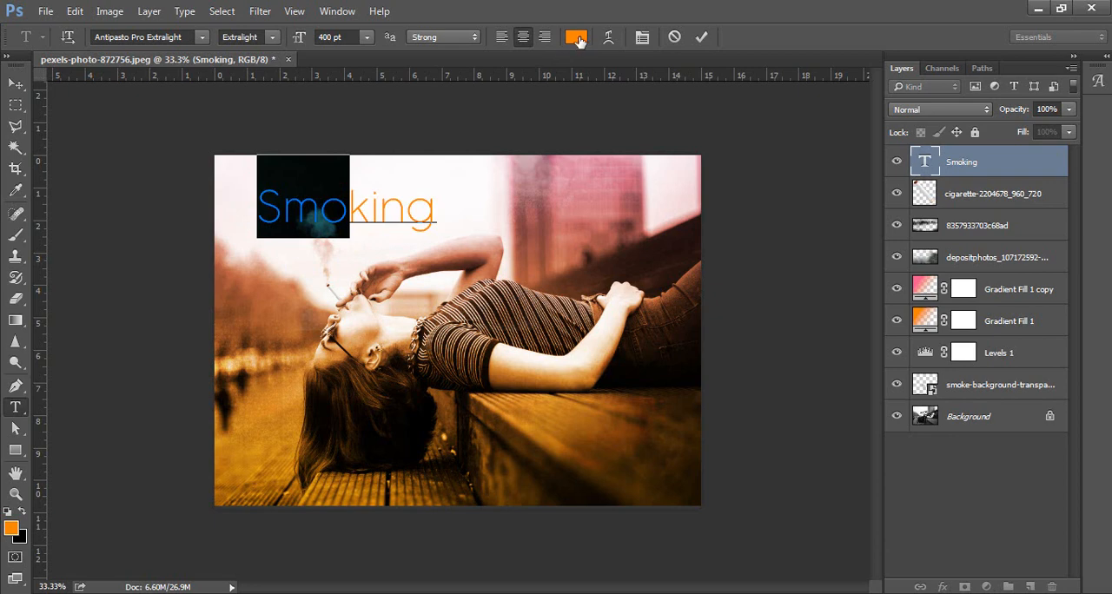
pyautogui.click(577, 37)
pyautogui.click(629, 265)
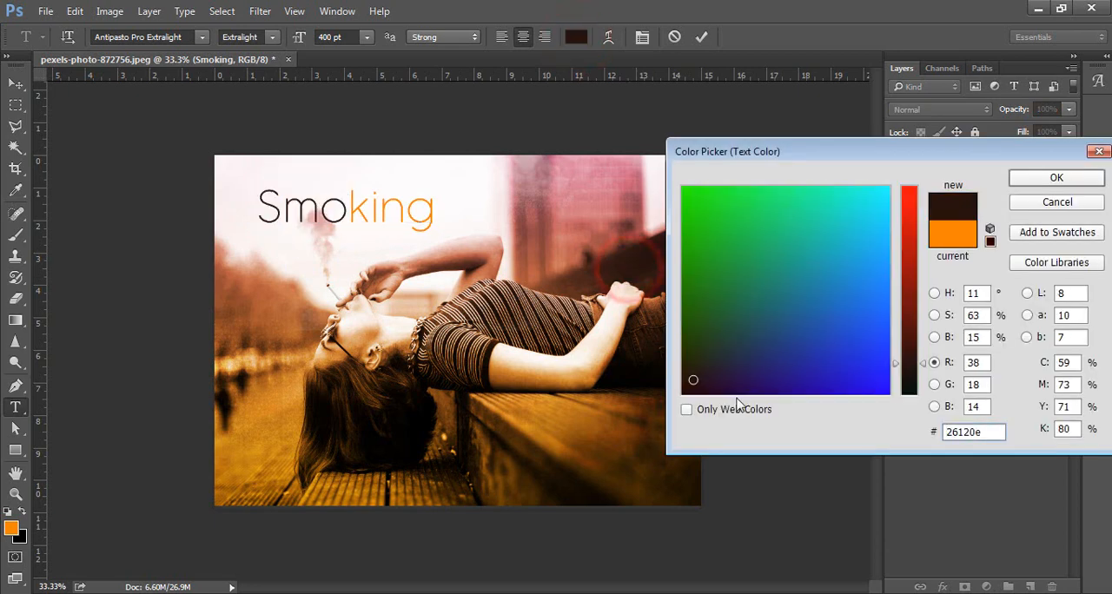
pyautogui.moveTo(692, 379); pyautogui.dragTo(680, 401)
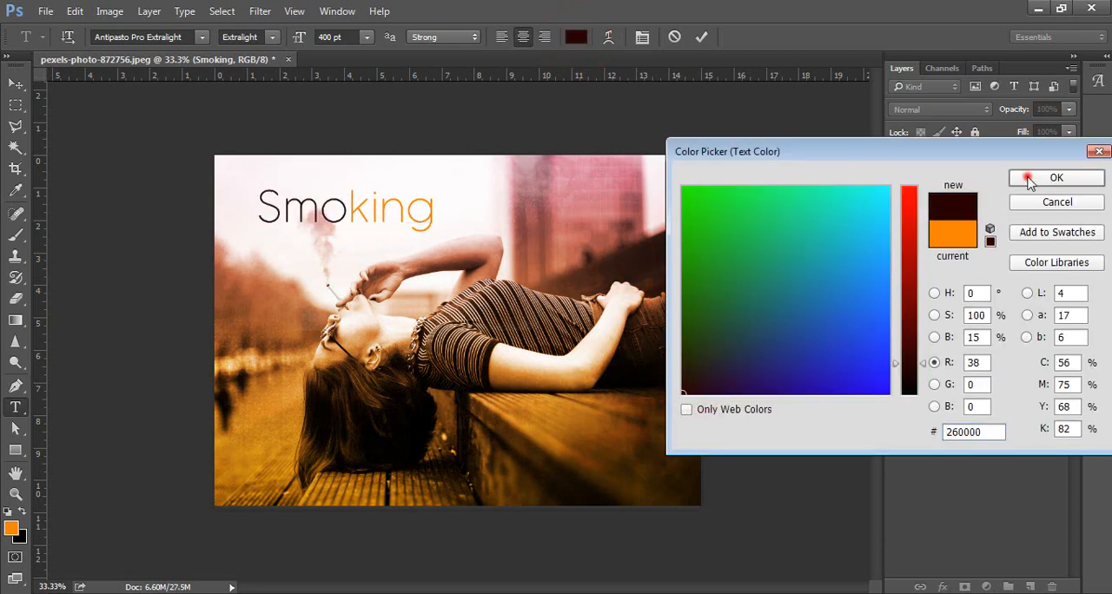
pyautogui.click(1029, 178)
# Shift the "Smoking" title slightly left and rasterize its type layer.
pyautogui.click(16, 84)
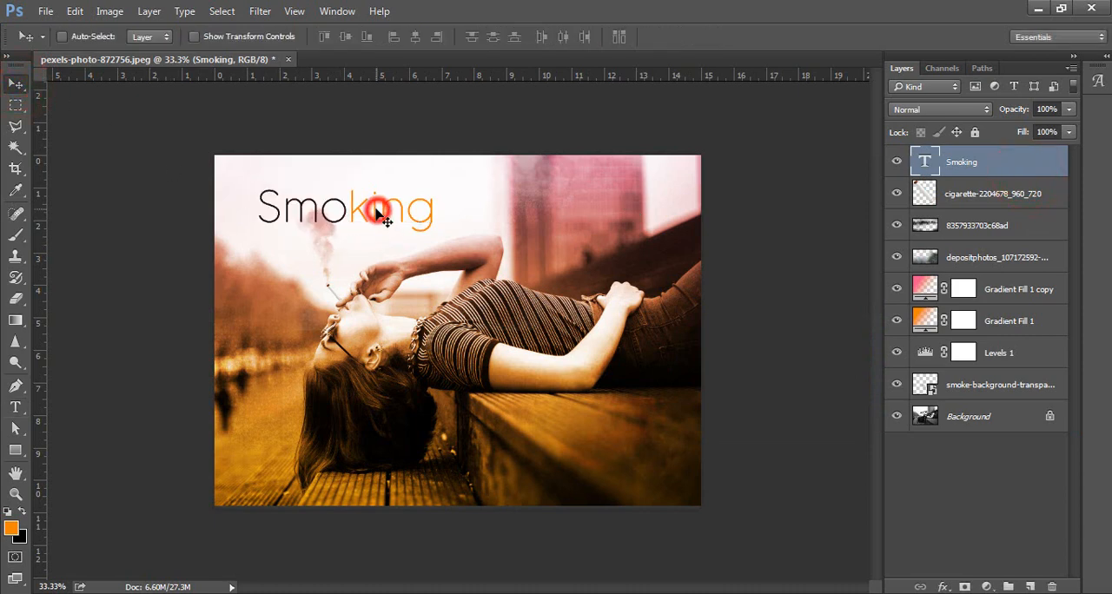
pyautogui.moveTo(377, 212)
pyautogui.mouseDown()
pyautogui.moveTo(354, 212)
pyautogui.moveTo(366, 213)
pyautogui.mouseUp()
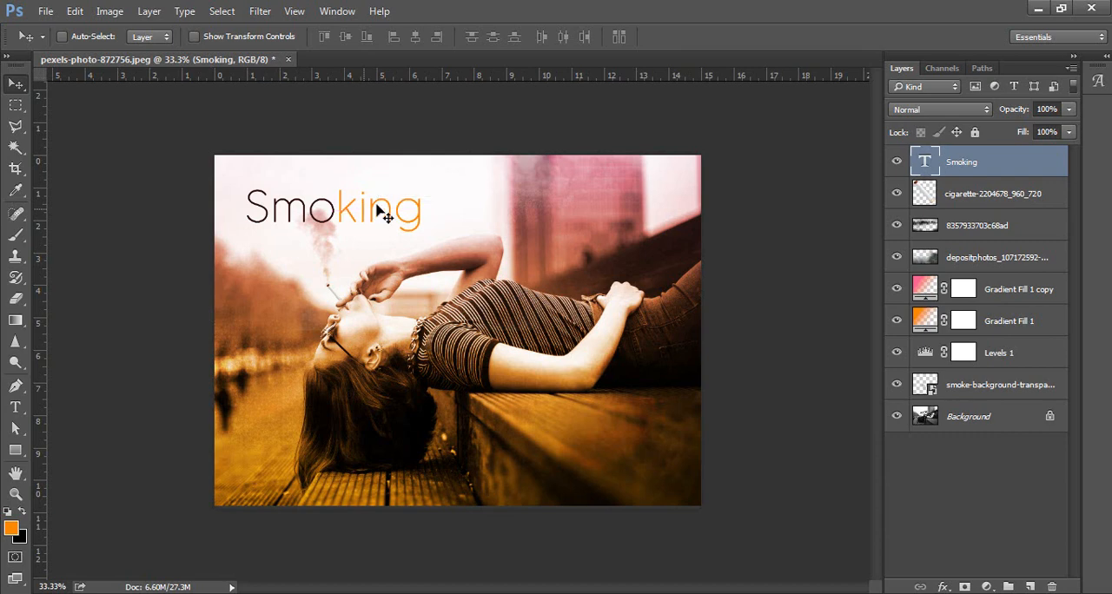
pyautogui.rightClick(997, 171)
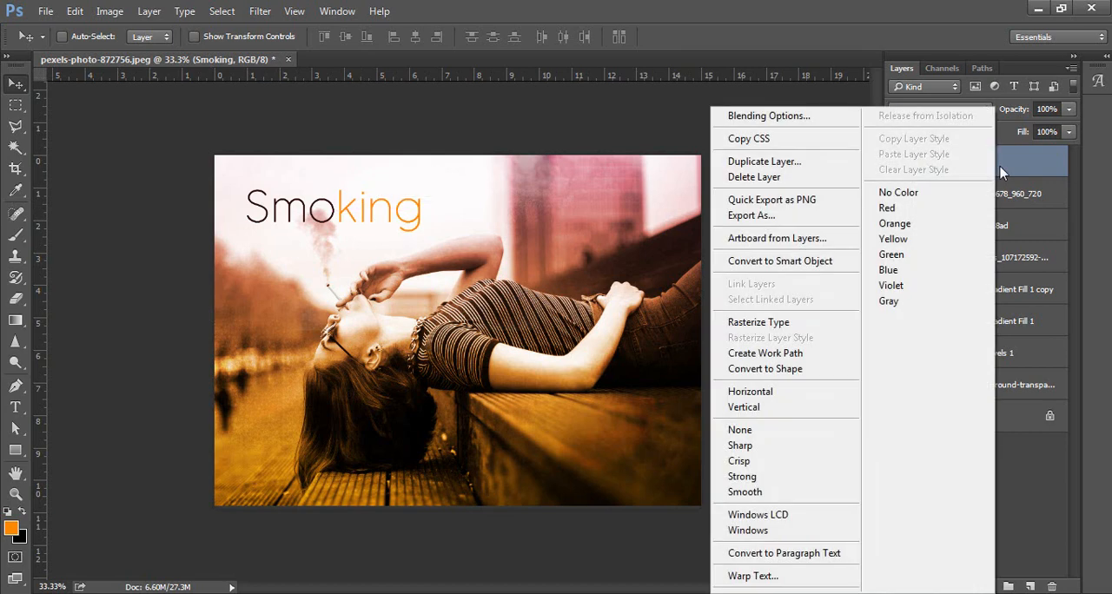
pyautogui.click(800, 323)
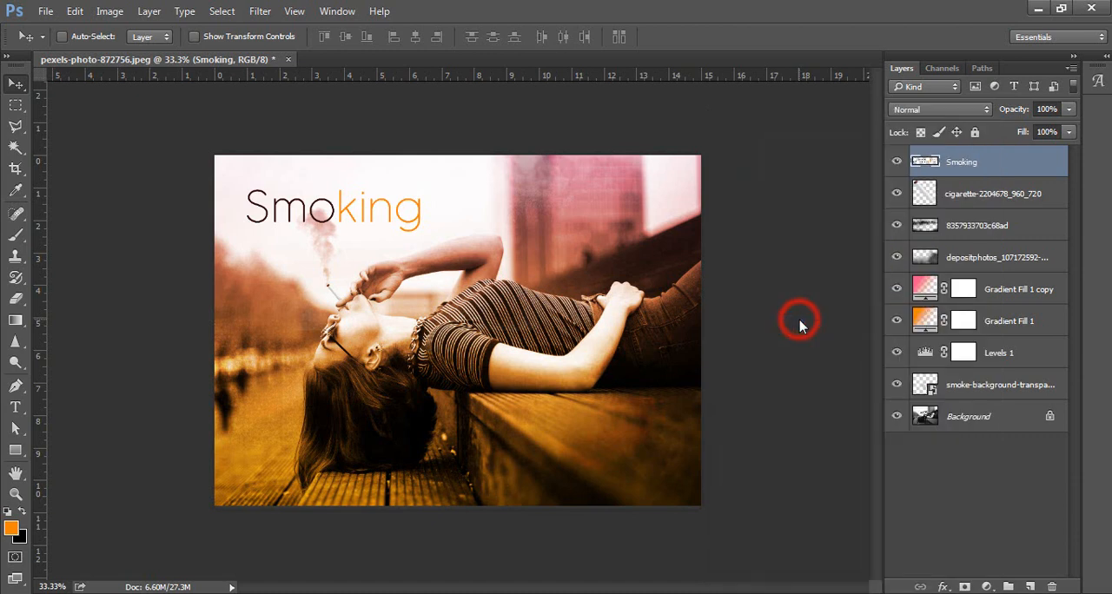
# Outline the lower part of the "Smoking" lettering with a slanted Polygonal Lasso selection and cut and paste it onto a new layer.
pyautogui.click(16, 126)
pyautogui.click(238, 224)
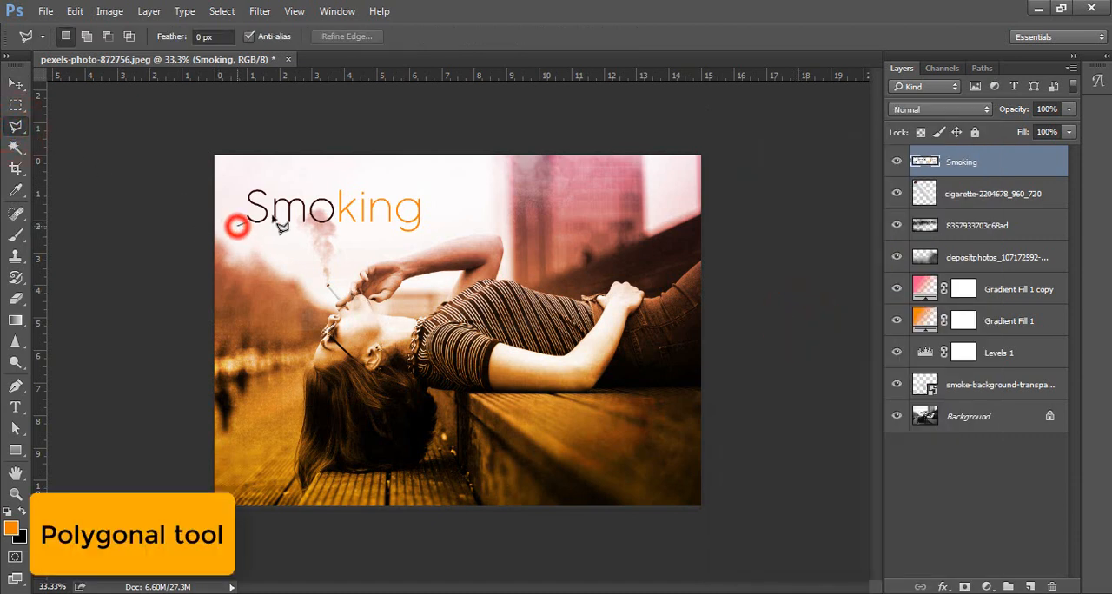
pyautogui.click(431, 203)
pyautogui.click(446, 246)
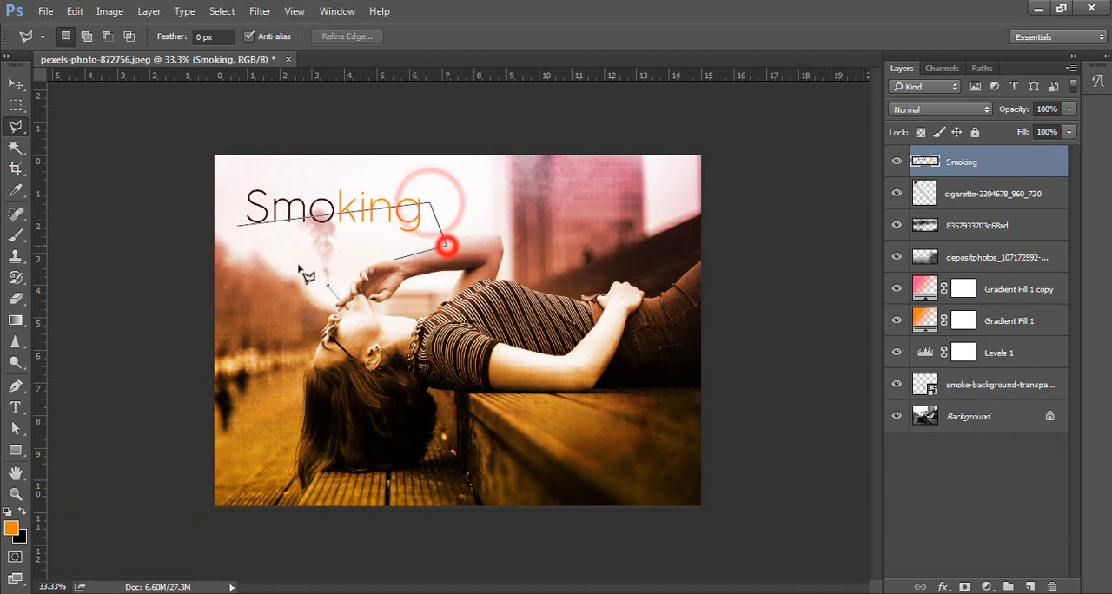
pyautogui.click(253, 261)
pyautogui.click(237, 224)
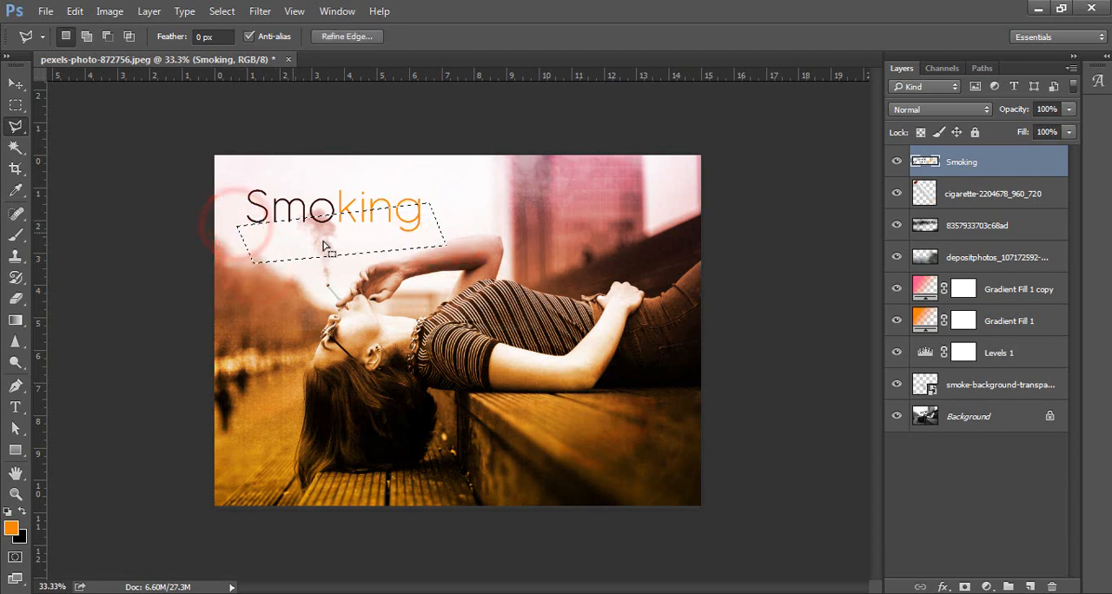
pyautogui.hotkey('ctrl', 'c')
pyautogui.hotkey('ctrl', 'x')
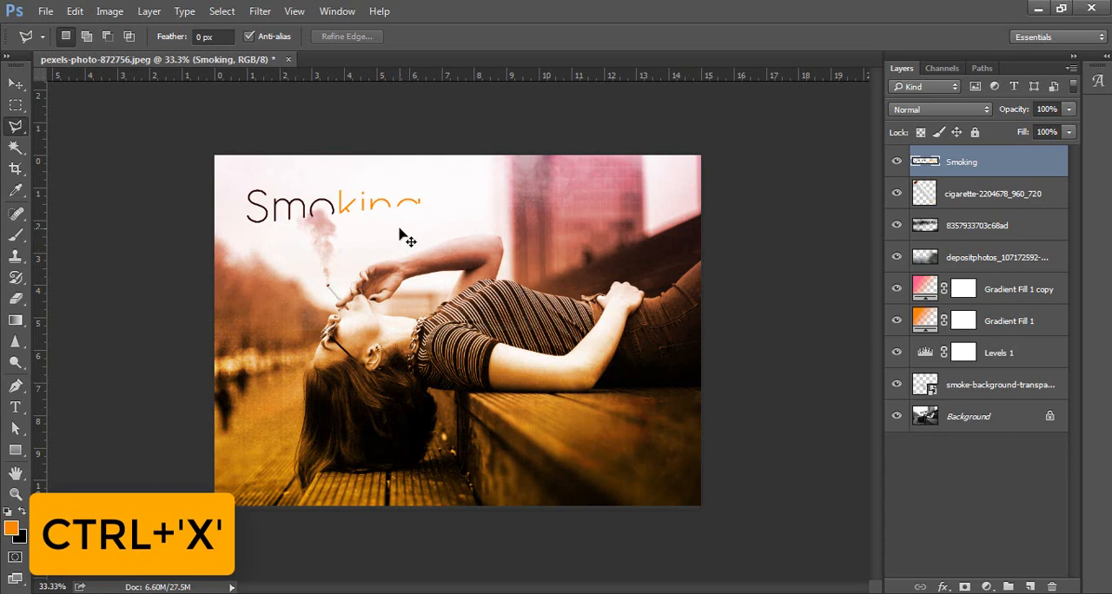
pyautogui.hotkey('ctrl', 'v')
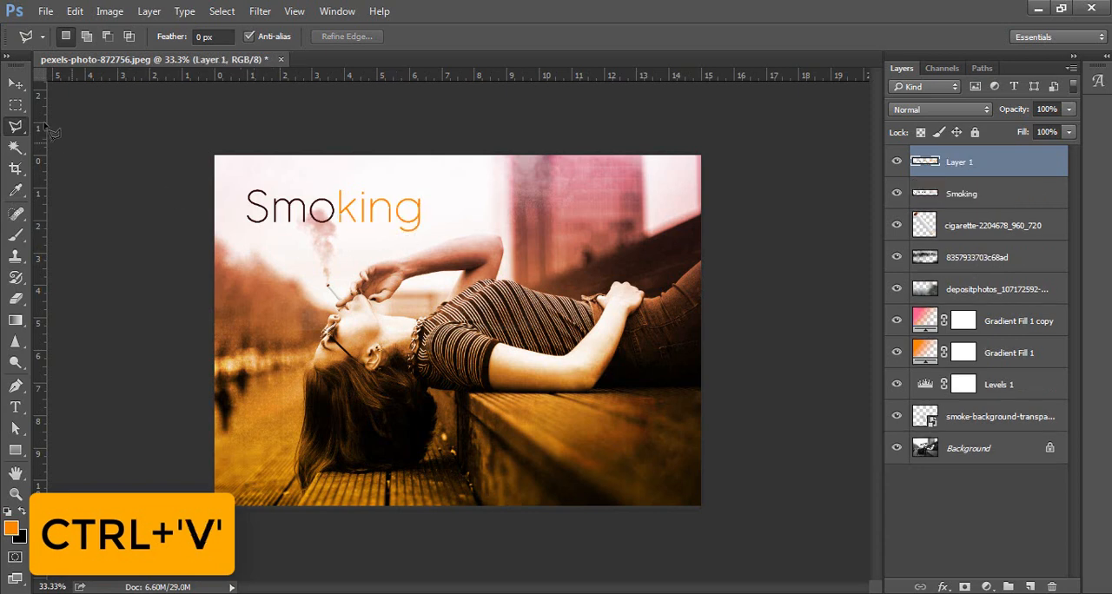
# Nudge the pasted lower part of the lettering slightly down and right to offset it from the upper part.
pyautogui.click(15, 83)
pyautogui.press('Down')
pyautogui.press('Down')
pyautogui.press('Down')
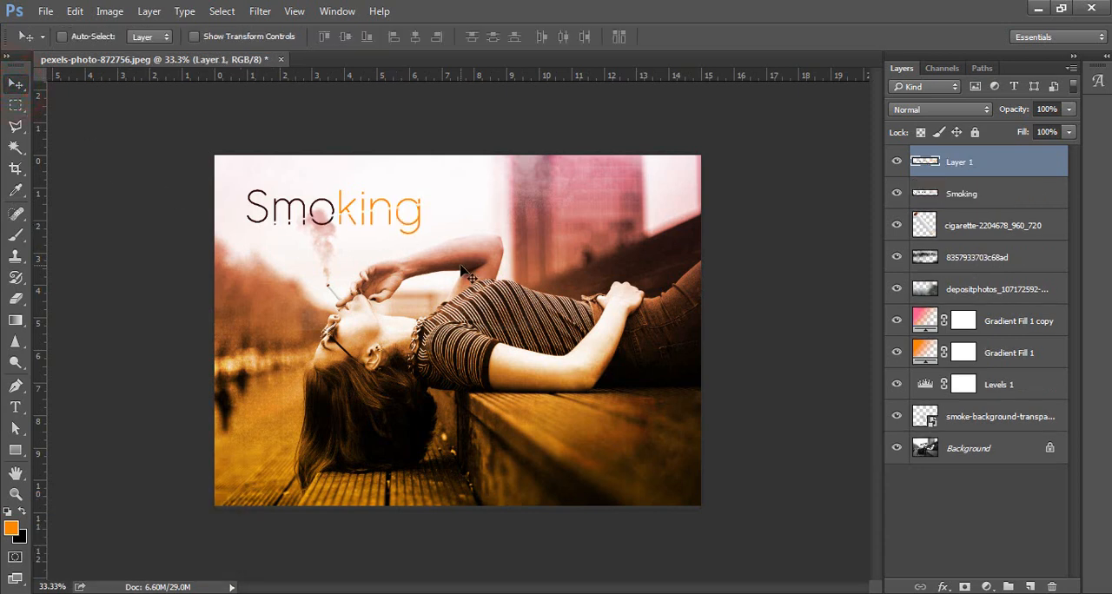
pyautogui.press('Down')
pyautogui.press('Down')
pyautogui.press('Down')
pyautogui.press('Down')
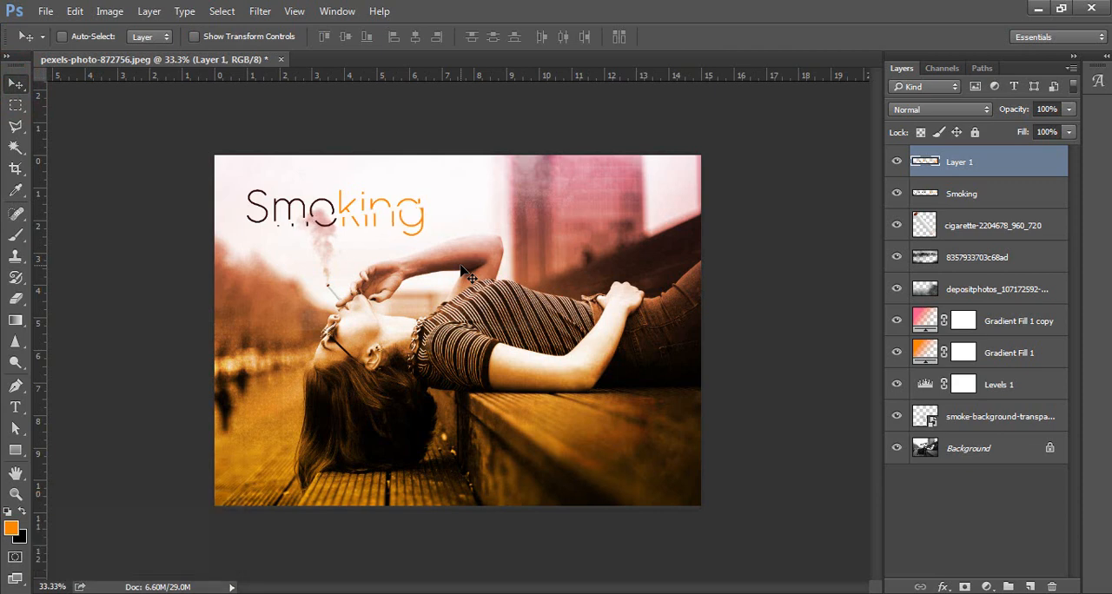
pyautogui.press('Left')
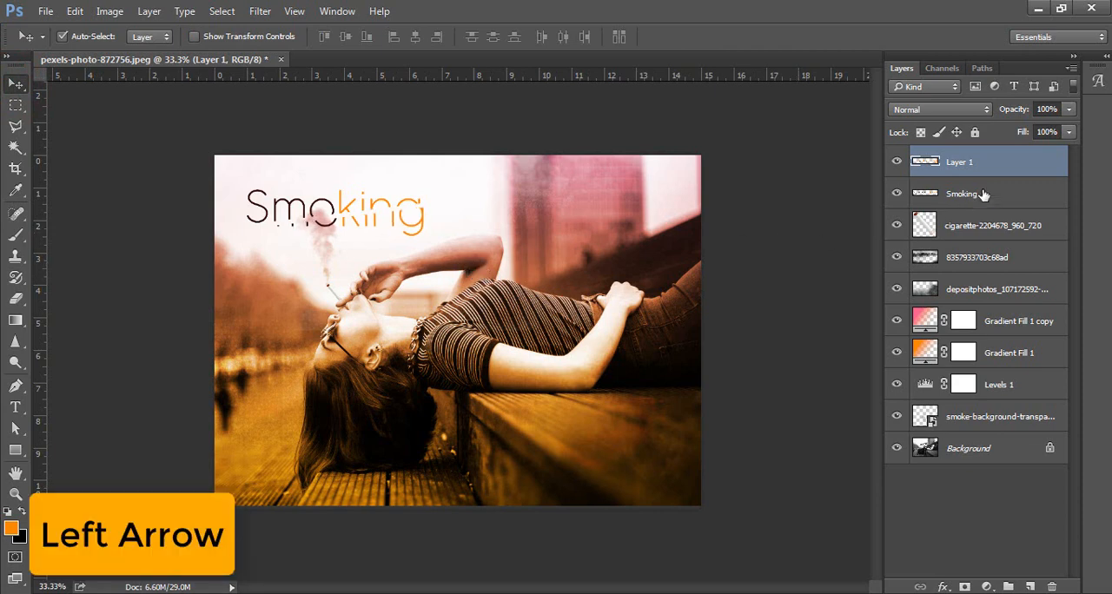
# Add the tagline "Your Life Your Chice" at 100 pt and place it directly beneath the "Smoking" title, starting under its S.
pyautogui.keyDown('ctrl'); pyautogui.click(983, 194); pyautogui.keyUp('ctrl')
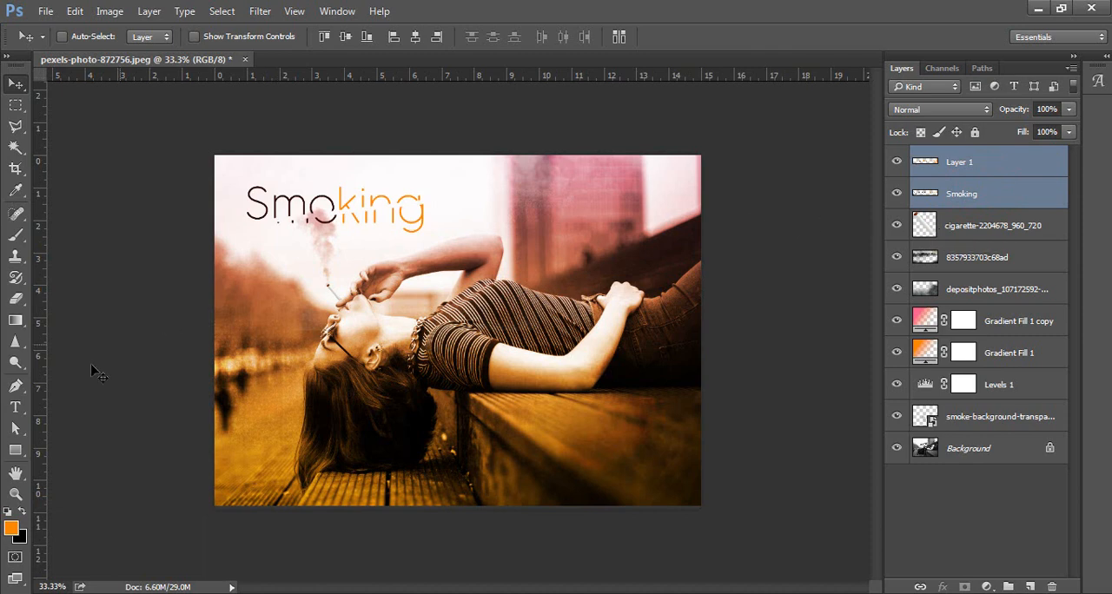
pyautogui.click(15, 407)
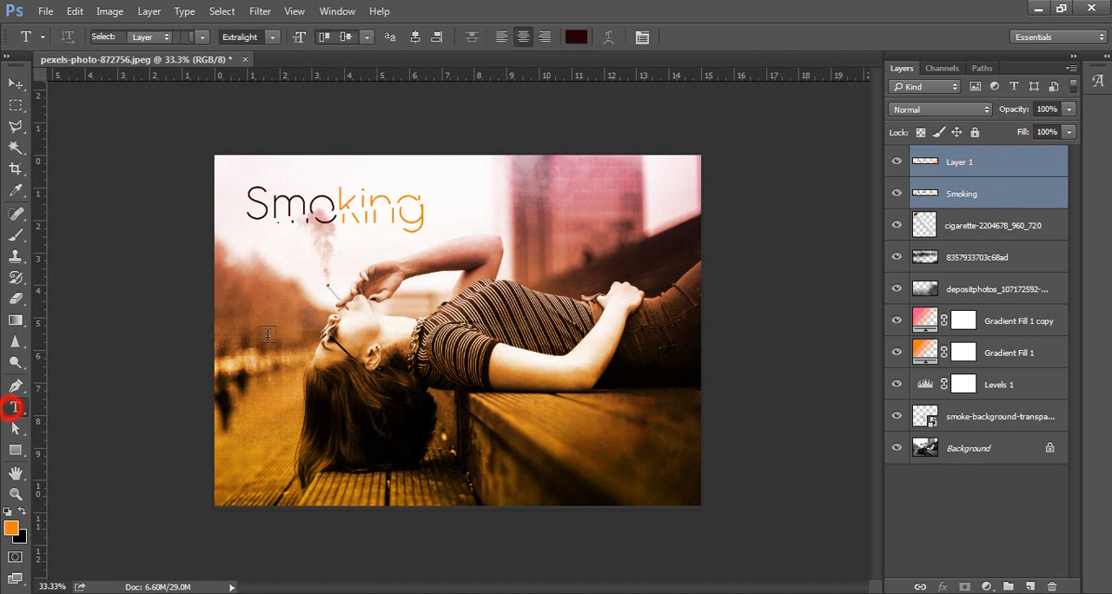
pyautogui.click(259, 252)
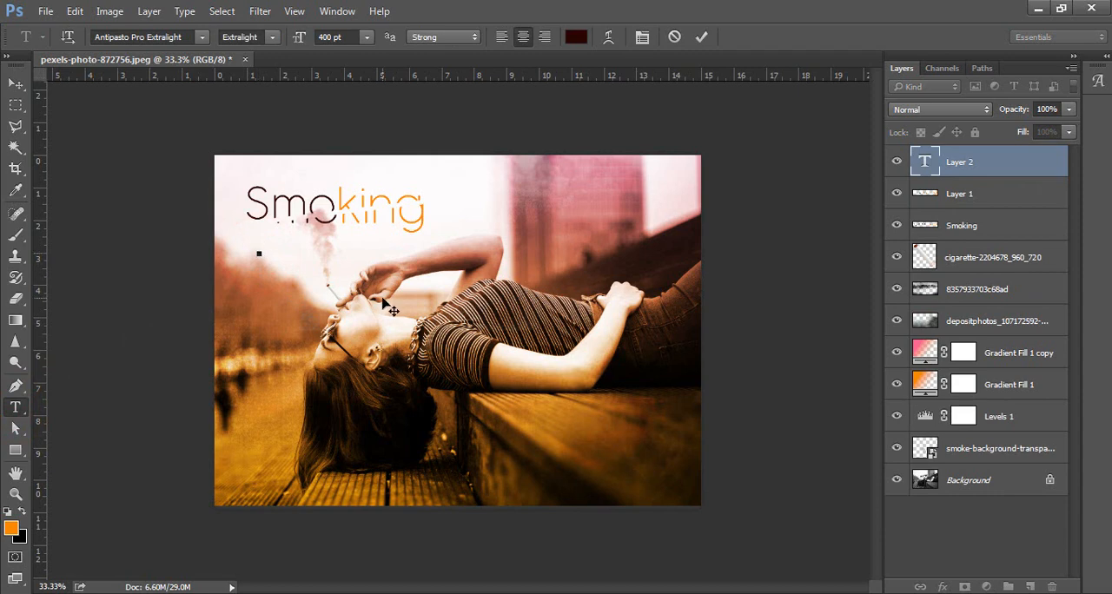
pyautogui.click(343, 37)
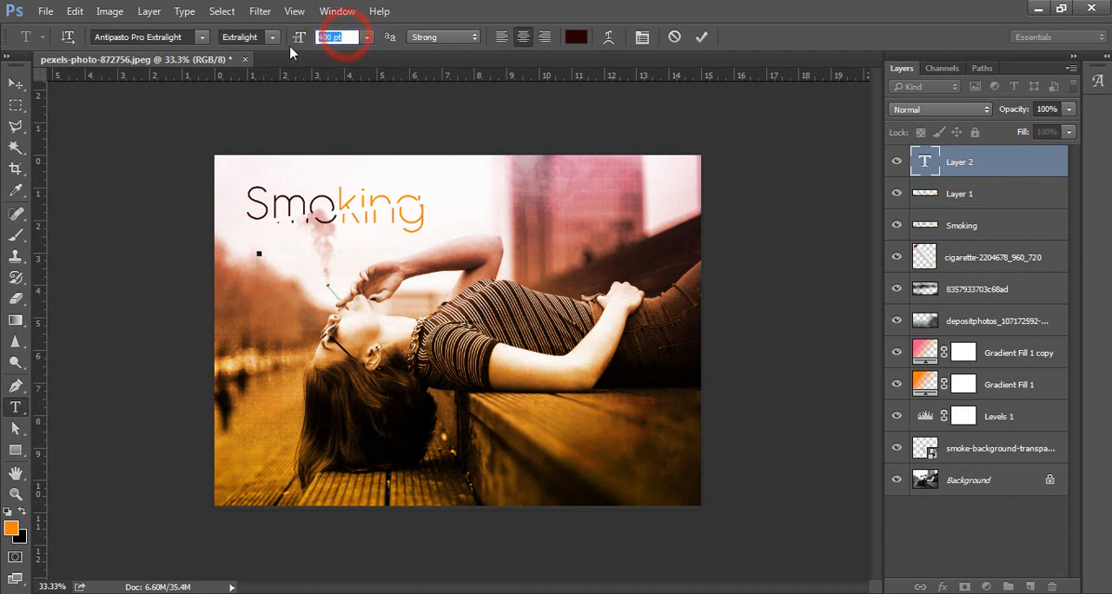
pyautogui.write('100')
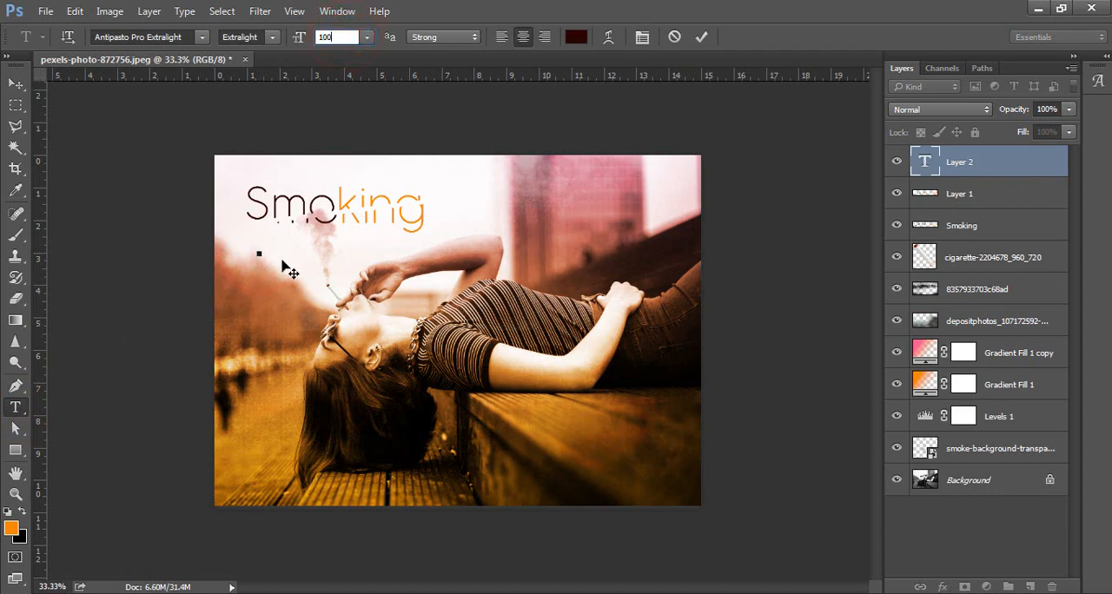
pyautogui.click(268, 249)
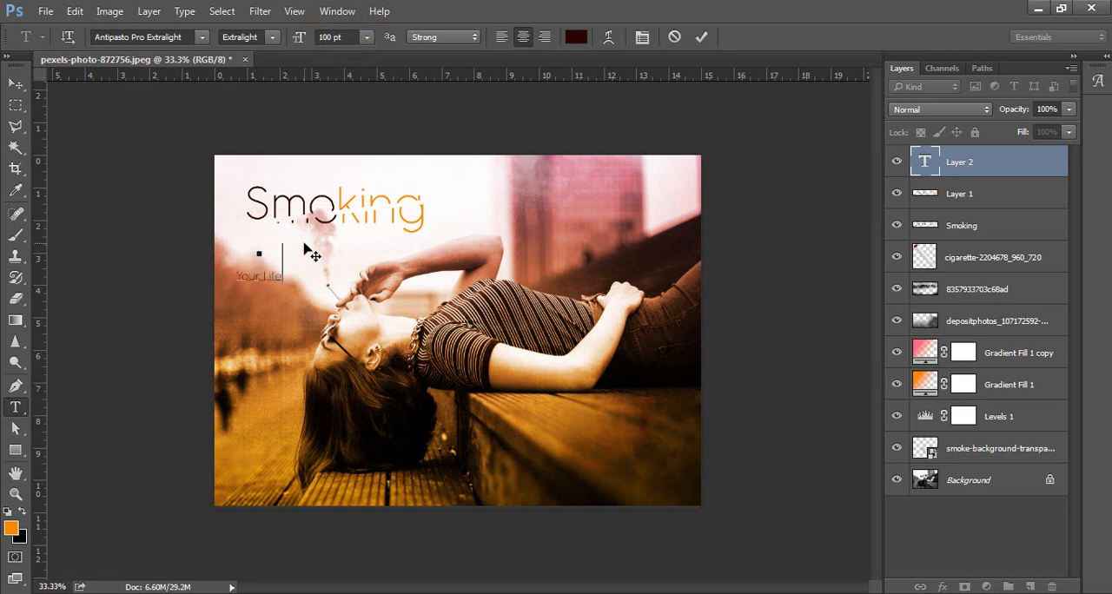
pyautogui.write('Your Life Your Chice')
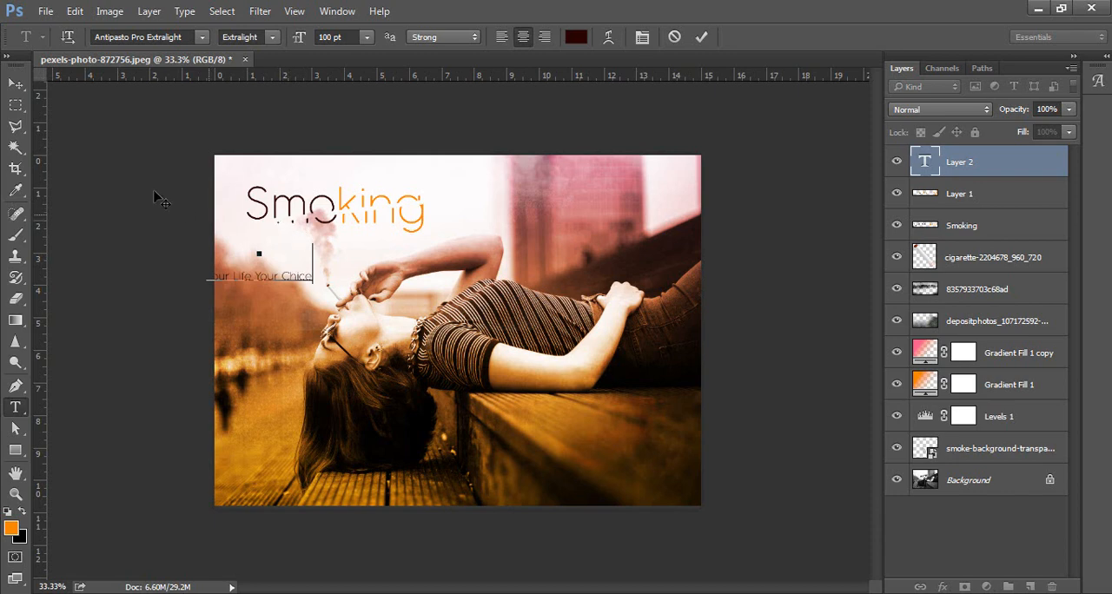
pyautogui.click(16, 83)
pyautogui.moveTo(293, 278); pyautogui.dragTo(341, 234)
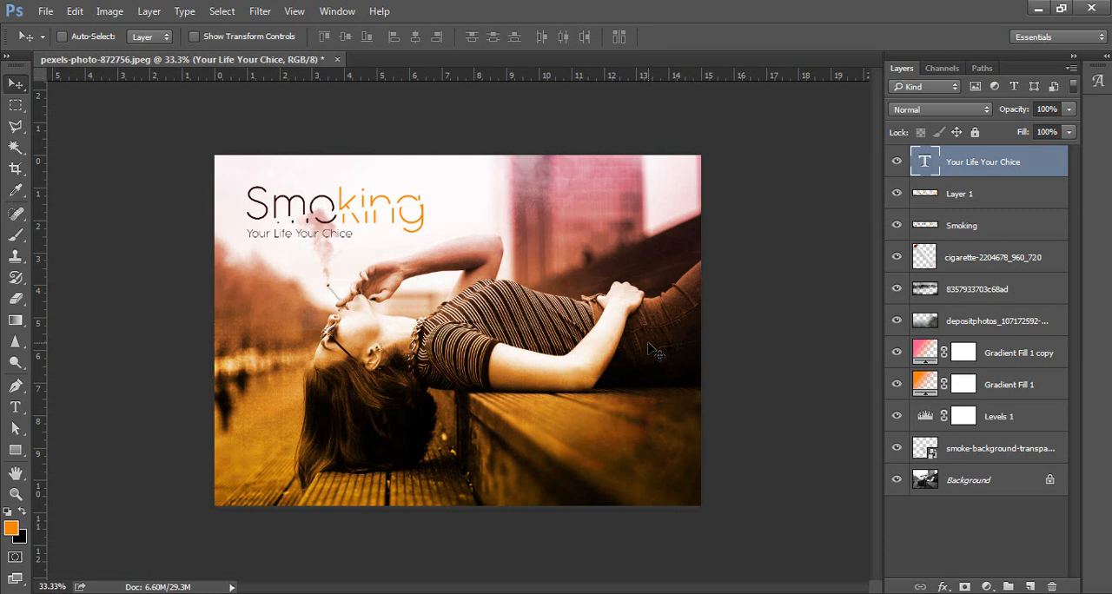
# Duplicate the tagline to the lower middle of the photo and recolor the copy near-white #fefbfb, sampled from the bright sky.
pyautogui.moveTo(309, 243)
pyautogui.mouseDown()
pyautogui.moveTo(397, 348)
pyautogui.moveTo(460, 454)
pyautogui.moveTo(308, 241)
pyautogui.mouseUp()
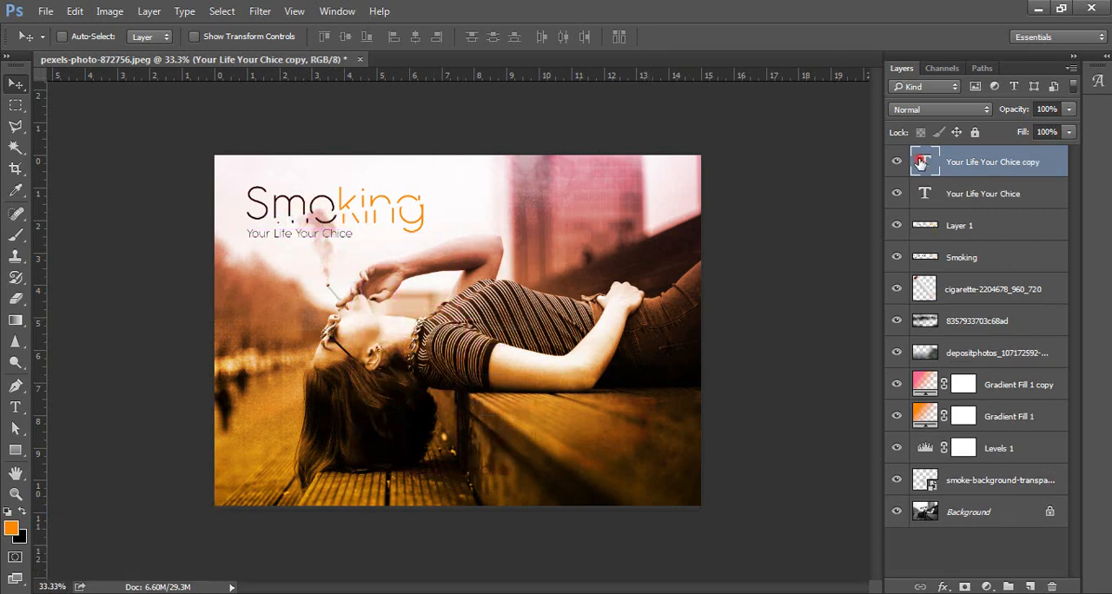
pyautogui.doubleClick(921, 162)
pyautogui.click(576, 37)
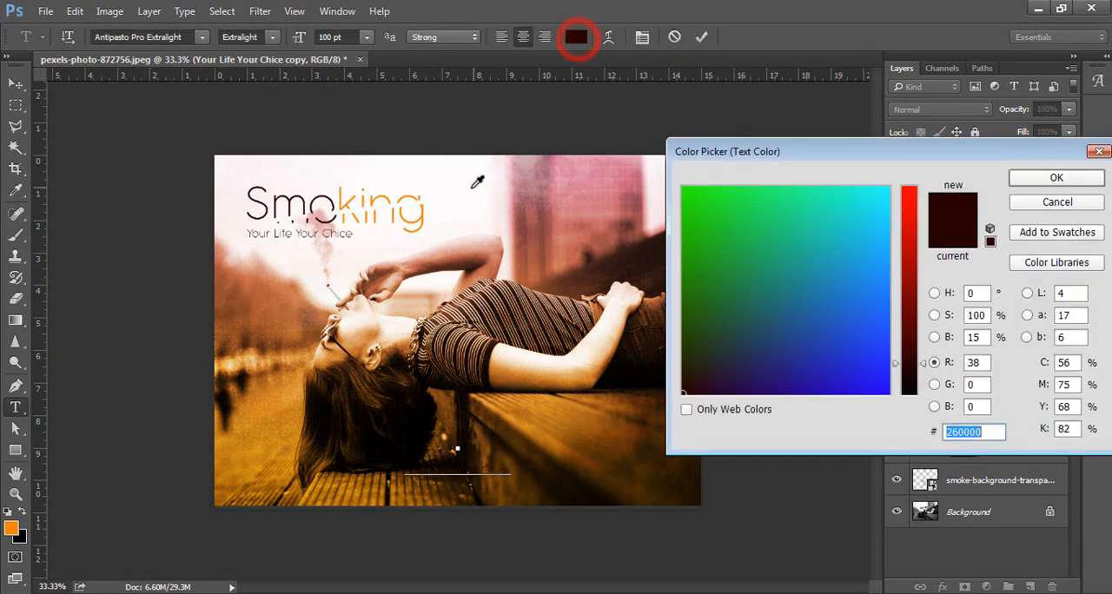
pyautogui.click(453, 168)
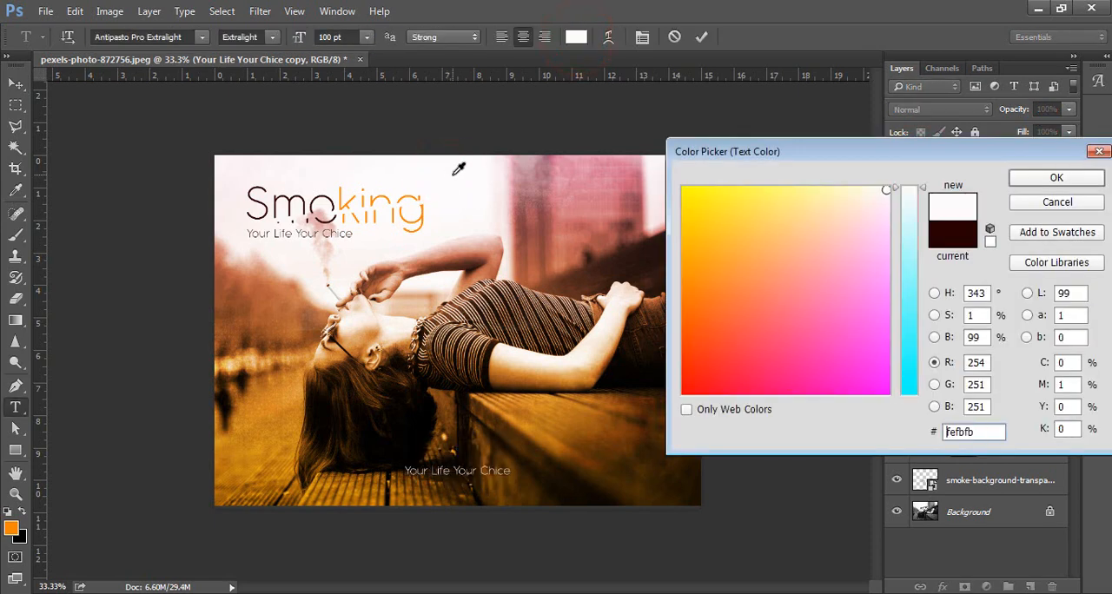
pyautogui.click(1033, 179)
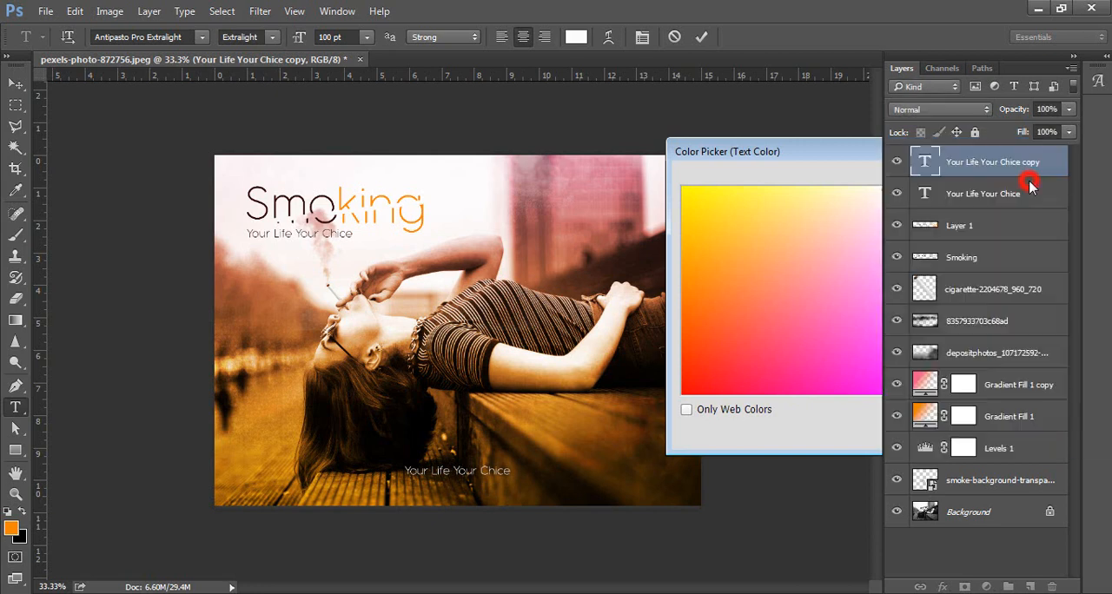
# Copy the whole quote from the "text" file in Notepad and paste it in Photoshop over the duplicated tagline's wording.
pyautogui.hotkey('alt', 'Tab')
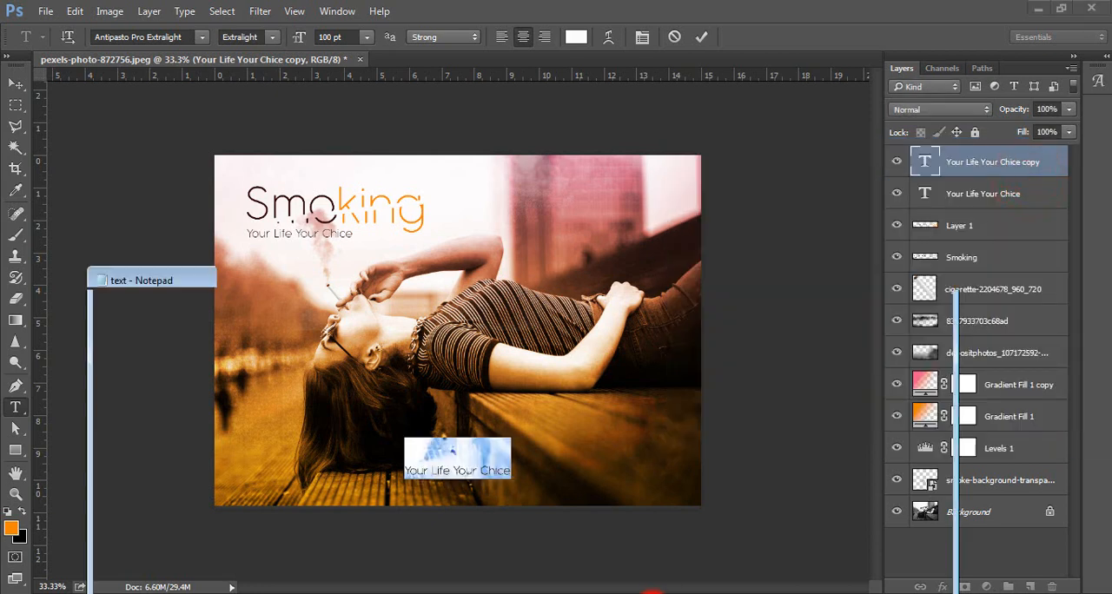
pyautogui.doubleClick(536, 350)
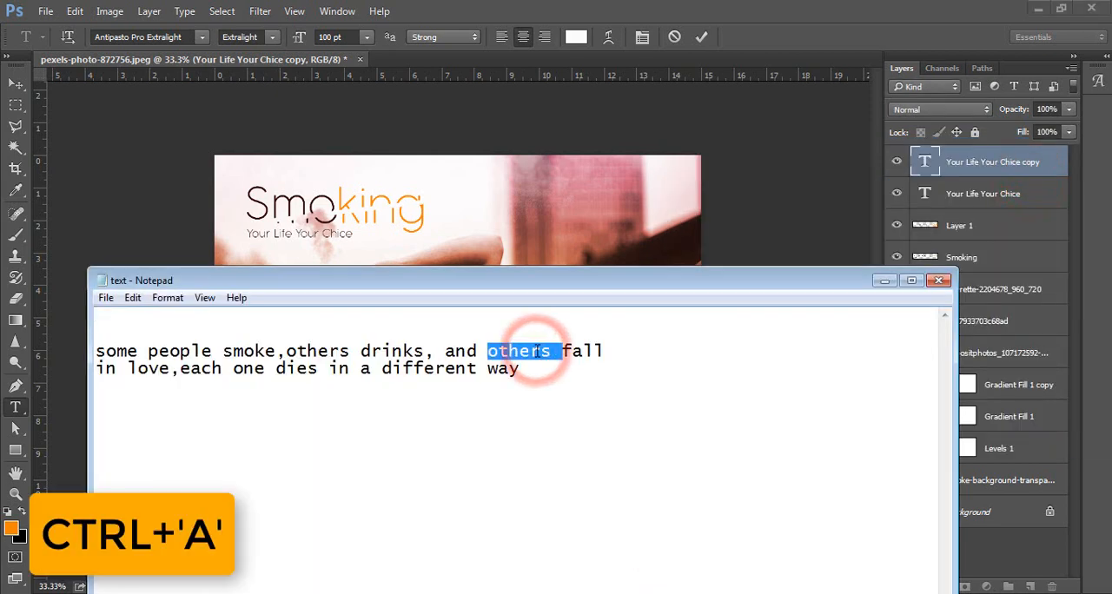
pyautogui.hotkey('ctrl', 'a')
pyautogui.hotkey('ctrl', 'c')
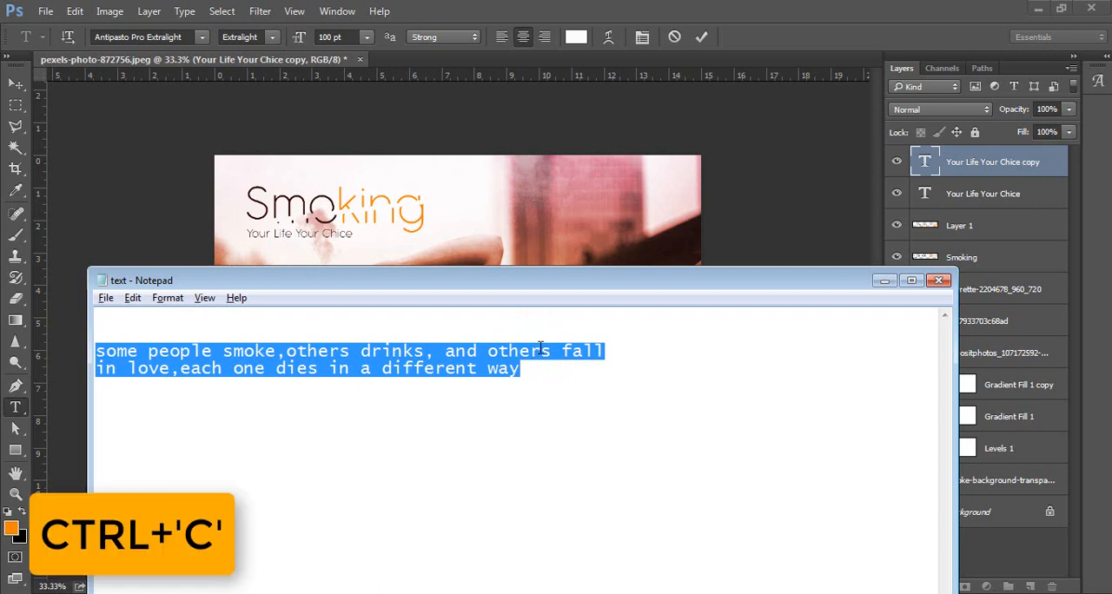
pyautogui.hotkey('alt', 'Tab')
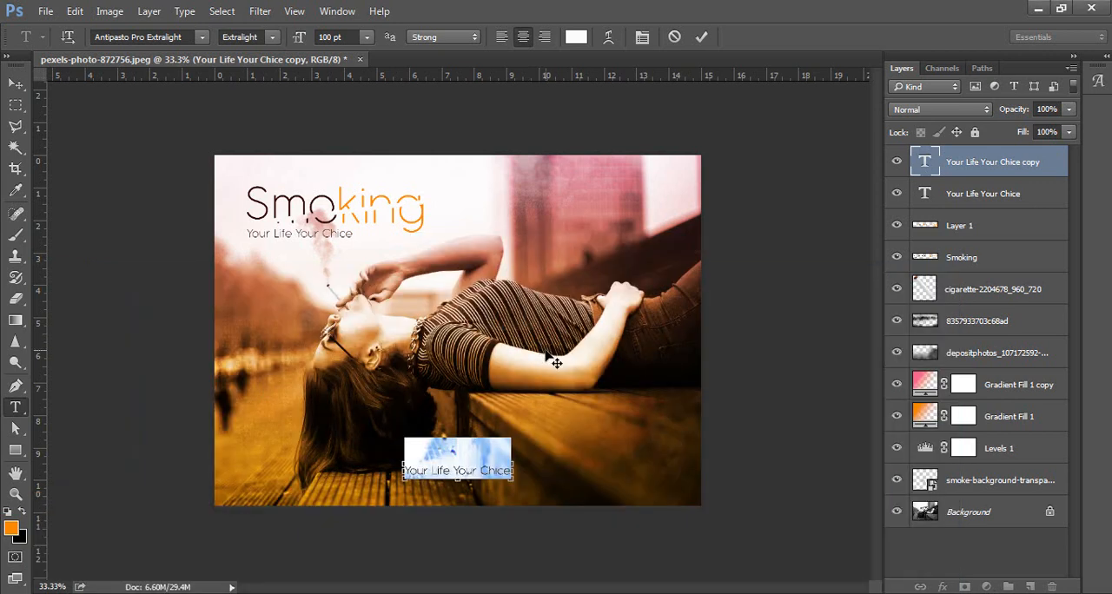
pyautogui.hotkey('ctrl', 'v')
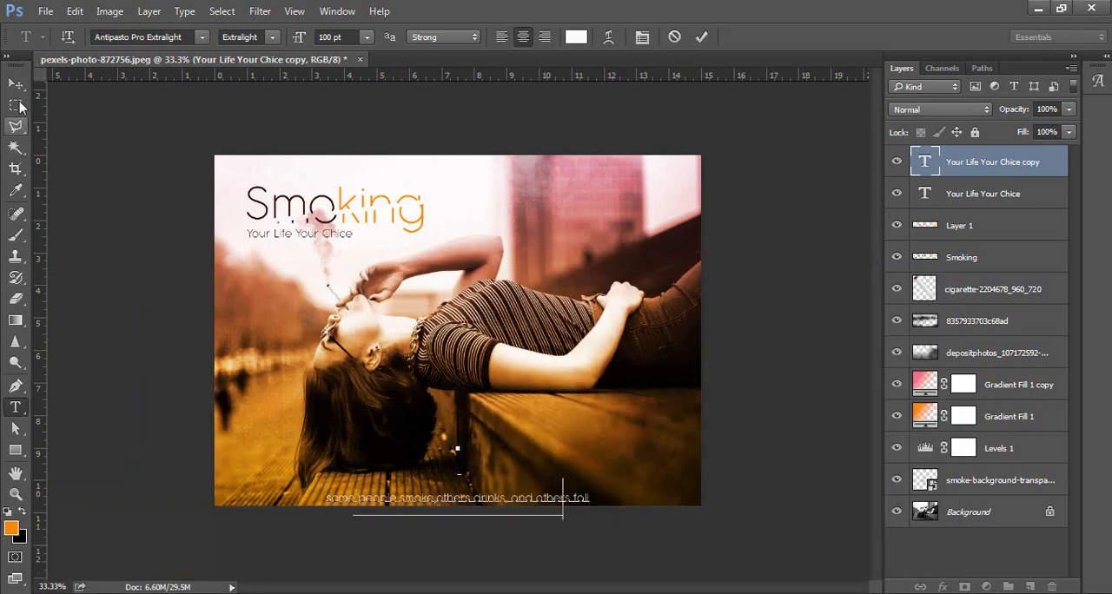
# Move the quote up inside the photo, center it horizontally against the Background layer, and fine-tune its height near the lower edge.
pyautogui.click(16, 84)
pyautogui.moveTo(464, 495); pyautogui.dragTo(465, 461)
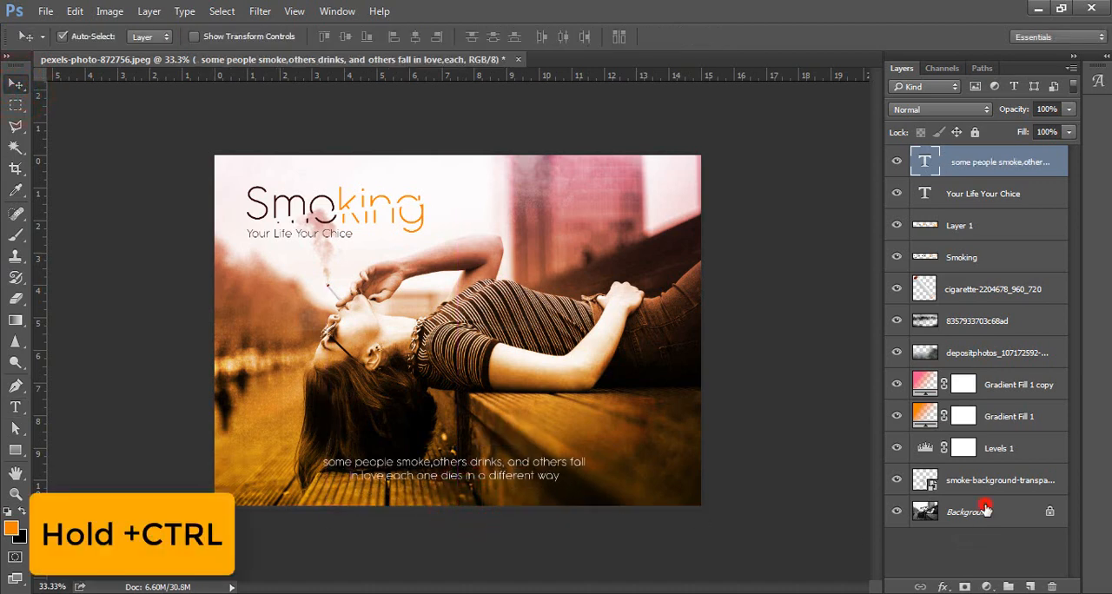
pyautogui.keyDown('ctrl'); pyautogui.click(985, 510); pyautogui.keyUp('ctrl')
pyautogui.click(415, 37)
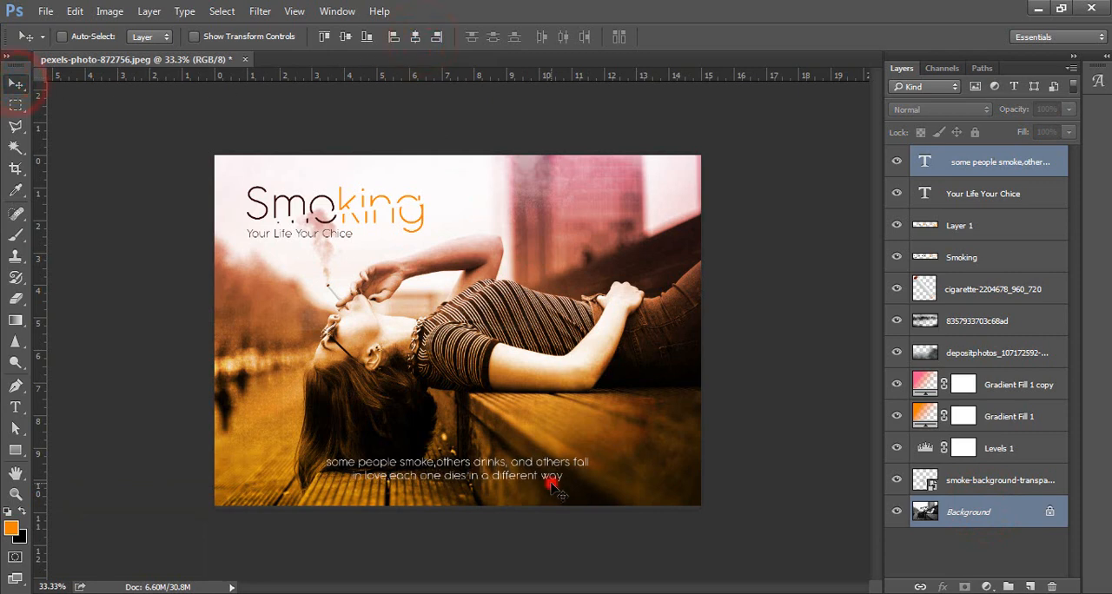
pyautogui.click(996, 173)
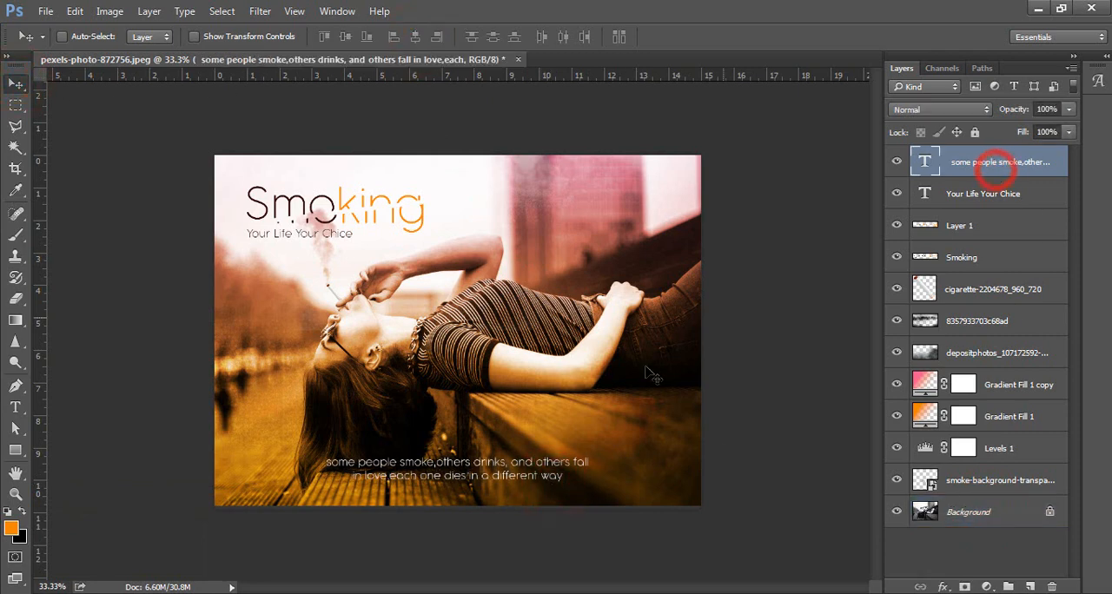
pyautogui.moveTo(508, 488)
pyautogui.mouseDown()
pyautogui.moveTo(499, 484)
pyautogui.moveTo(509, 489)
pyautogui.mouseUp()
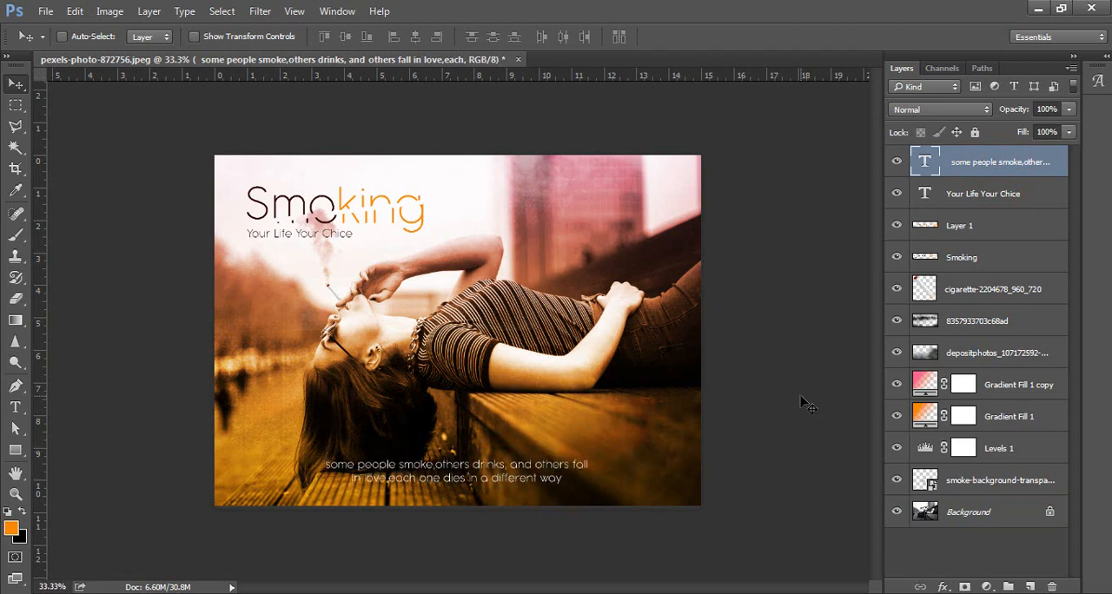
# Review the whole composition fitted to the screen with the interface panels hidden, checking the title and tagline.
pyautogui.hotkey('ctrl', '0')
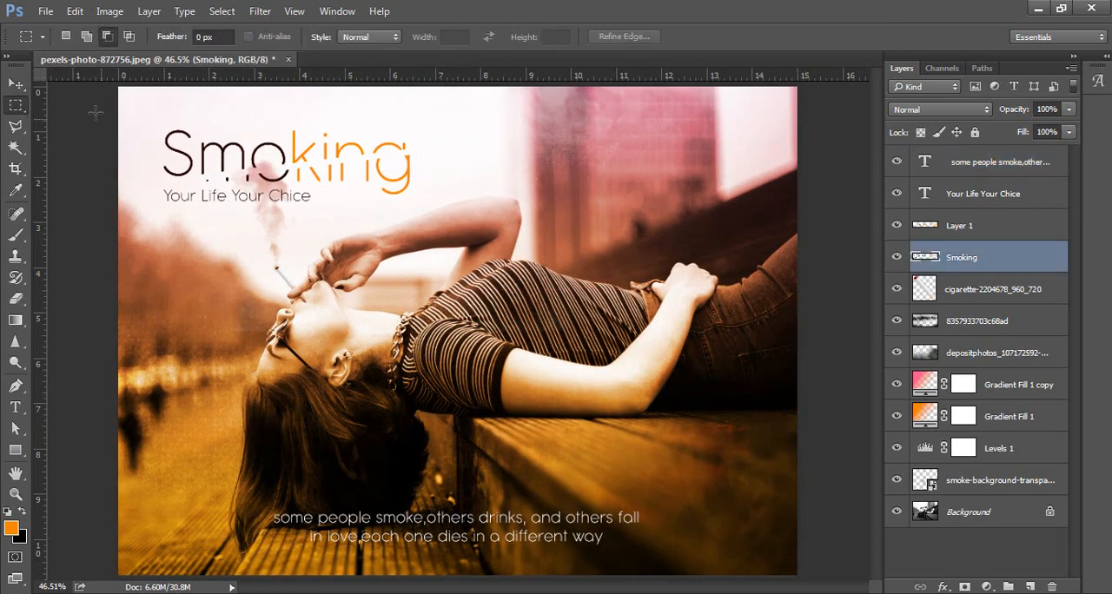
pyautogui.click(11, 83)
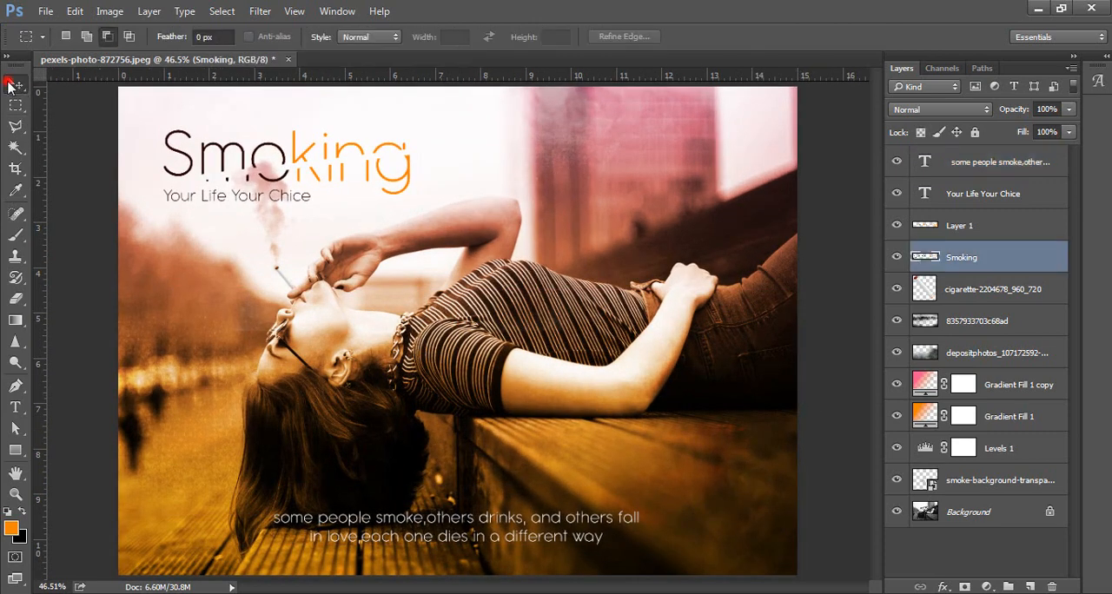
pyautogui.press('Tab')
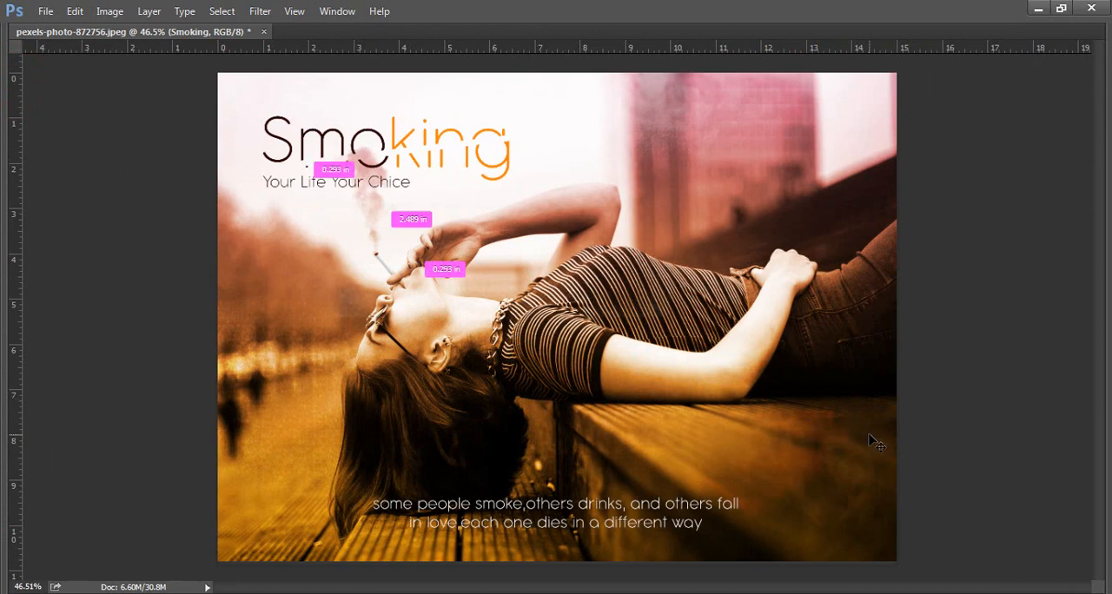
pyautogui.hotkey('ctrl', '0')
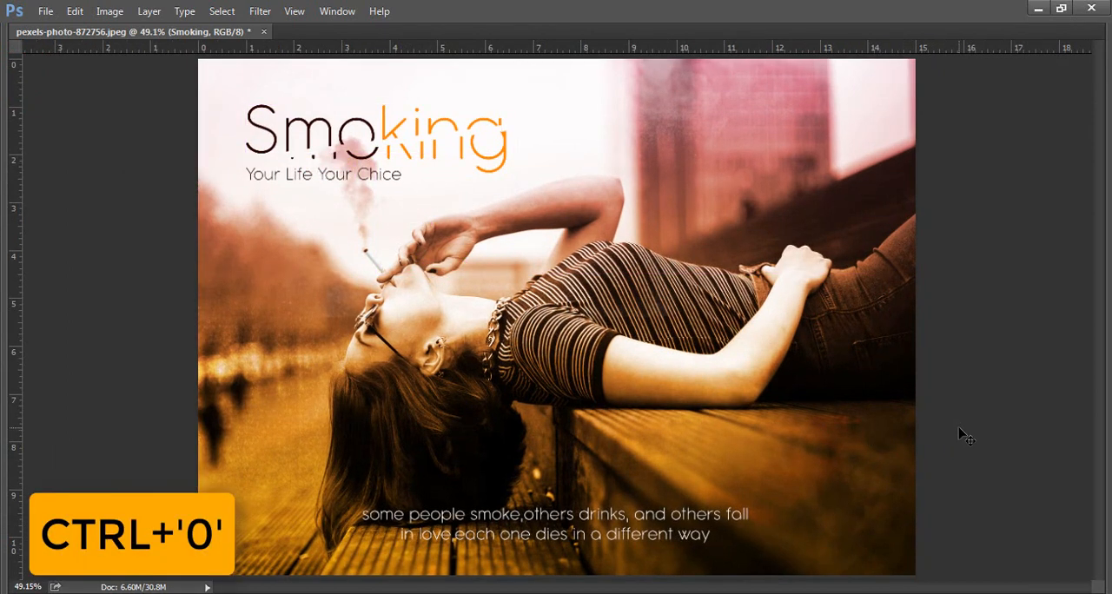
pyautogui.keyDown('ctrl'); pyautogui.click(914, 507); pyautogui.keyUp('ctrl')
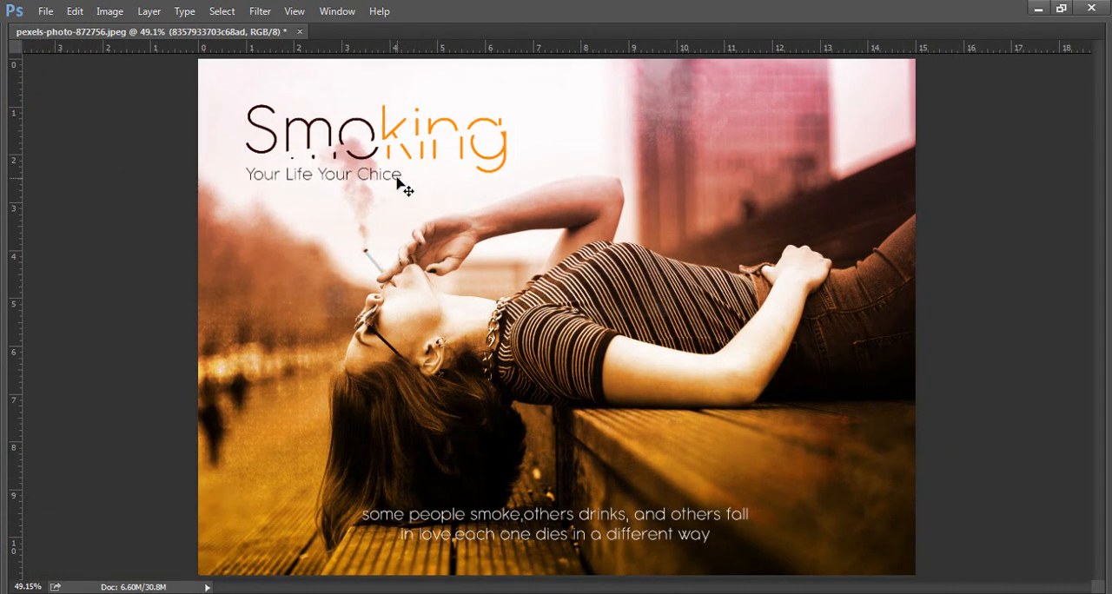
pyautogui.press('Tab')
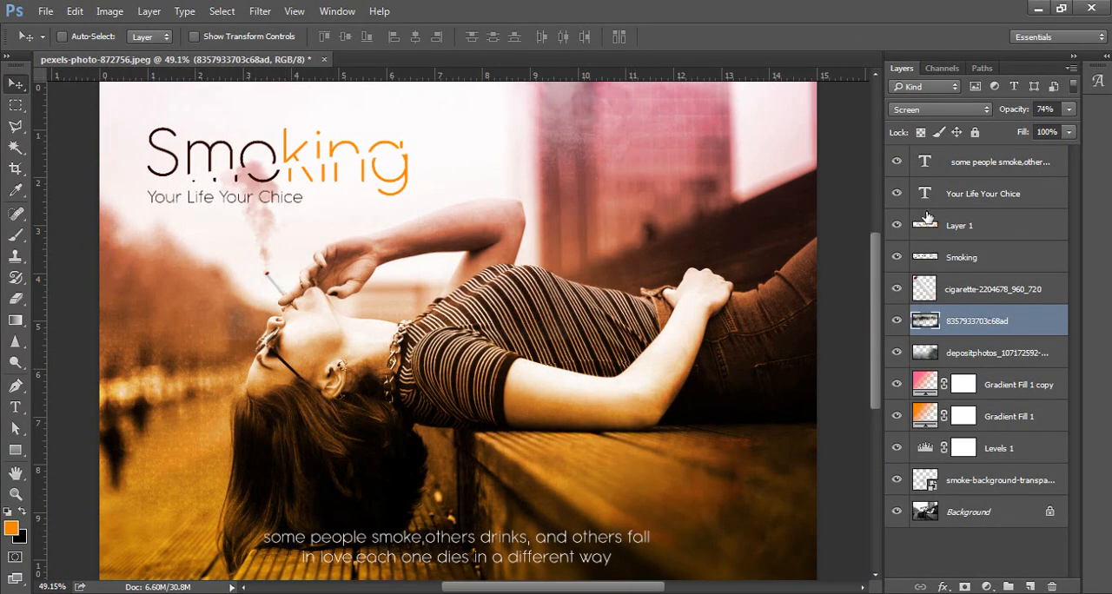
# Correct the last word of the tagline under the title to "Choice" with a capital C.
pyautogui.doubleClick(924, 194)
pyautogui.click(303, 189)
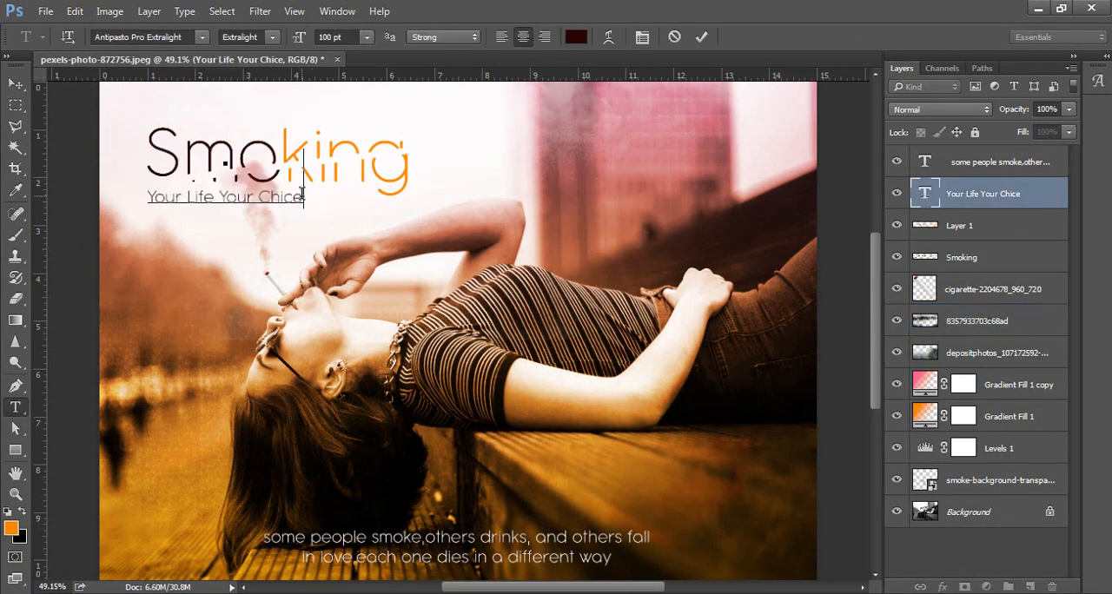
pyautogui.doubleClick(291, 192)
pyautogui.write('choice')
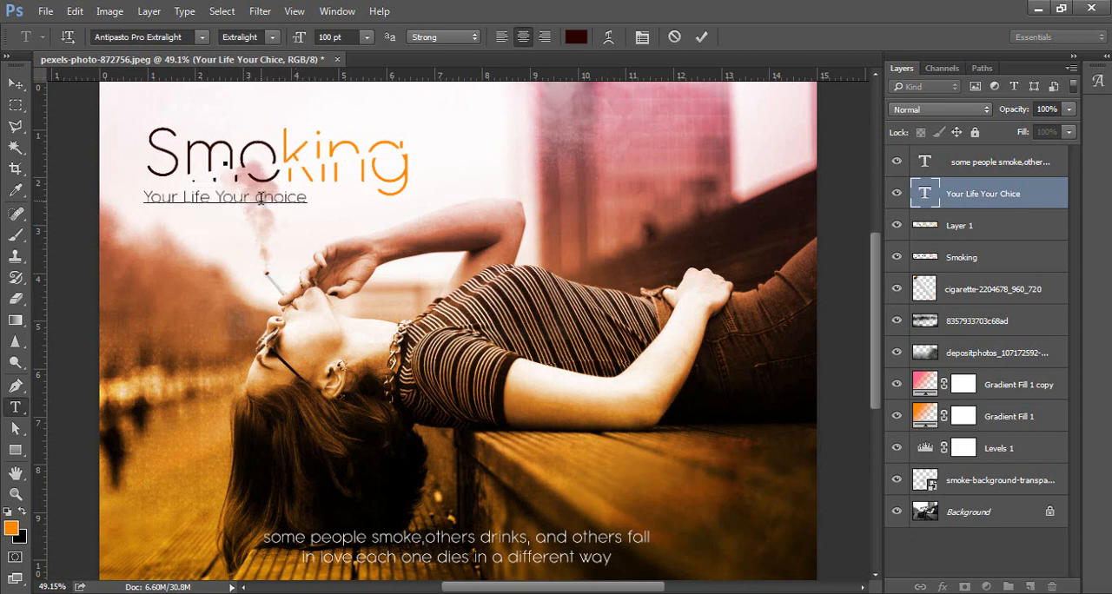
pyautogui.click(258, 197)
pyautogui.press('Delete')
pyautogui.write('C')
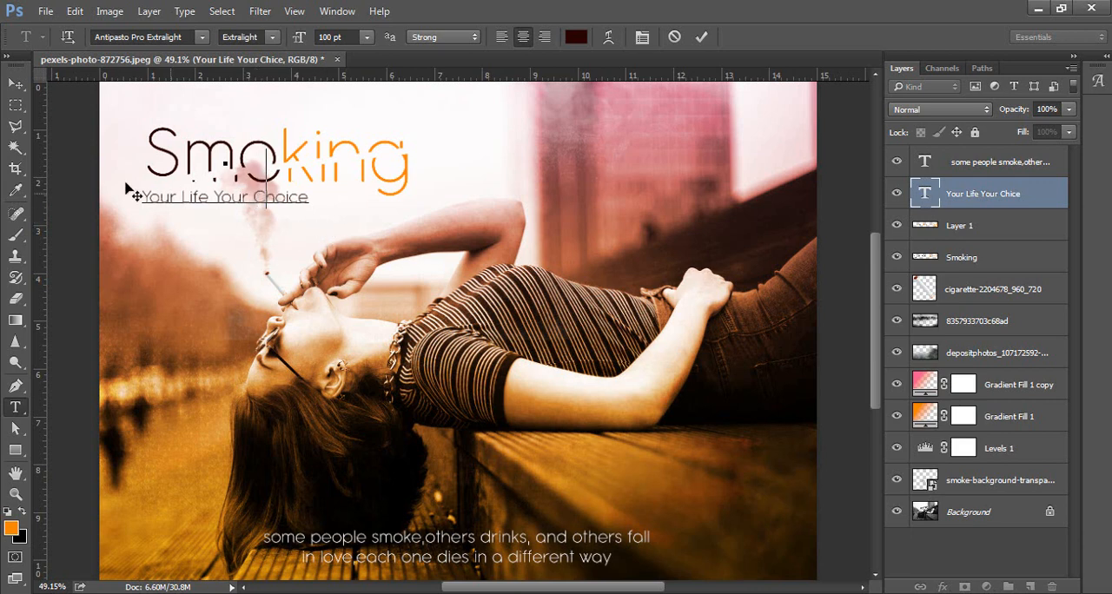
pyautogui.click(15, 83)
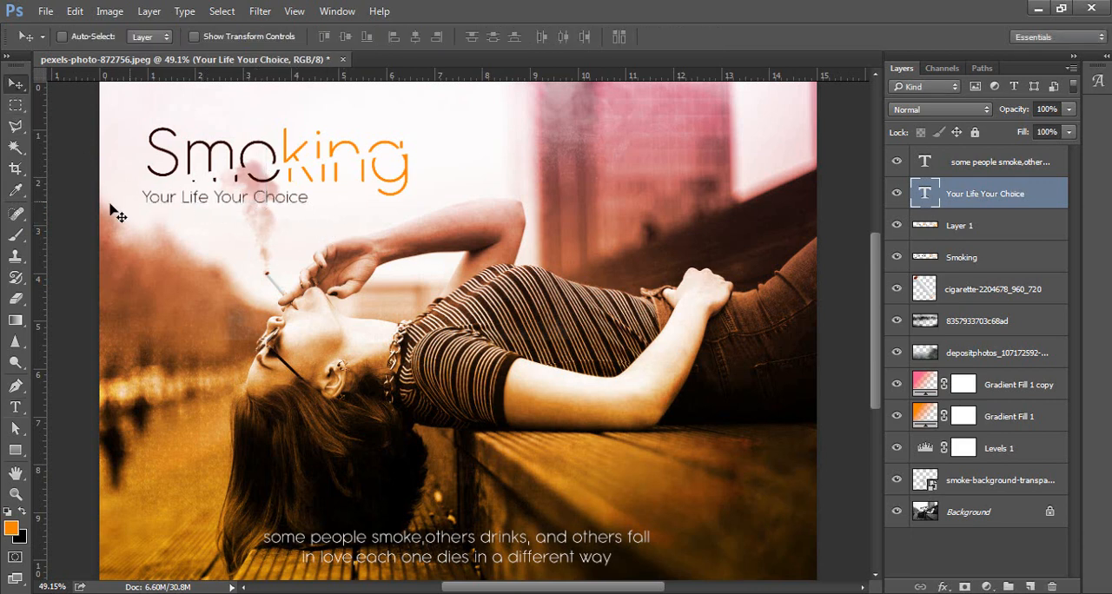
# Place a vertical guide at the outer edge of the title's S and align the start of the tagline to it.
pyautogui.moveTo(47, 195); pyautogui.dragTo(152, 201)
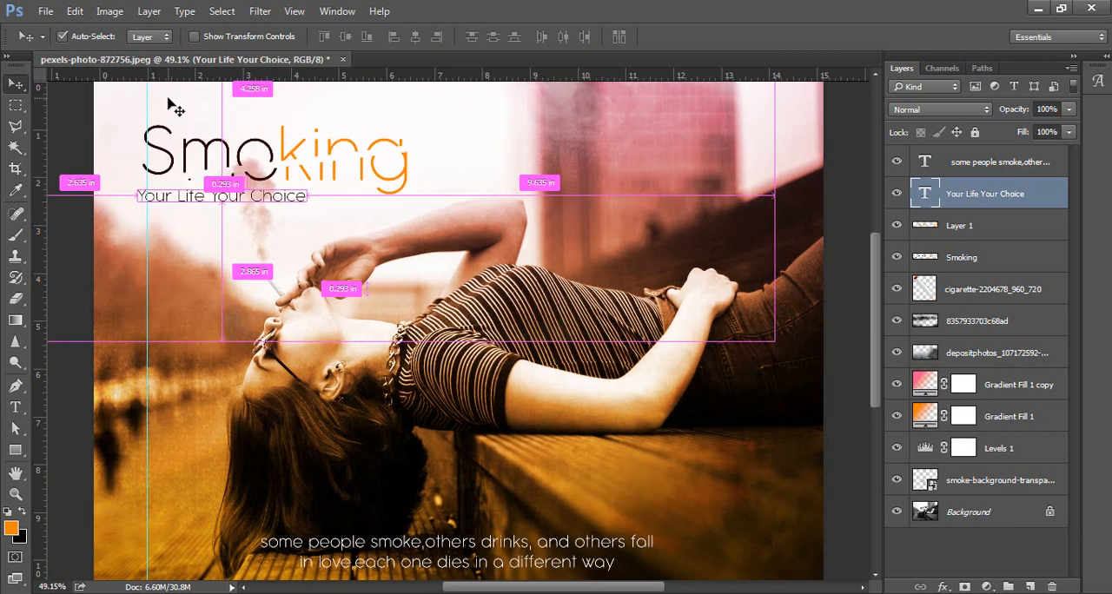
pyautogui.hotkey('ctrl', '+')
pyautogui.hotkey('ctrl', '+')
pyautogui.hotkey('ctrl', '+')
pyautogui.moveTo(176, 121); pyautogui.dragTo(596, 335)
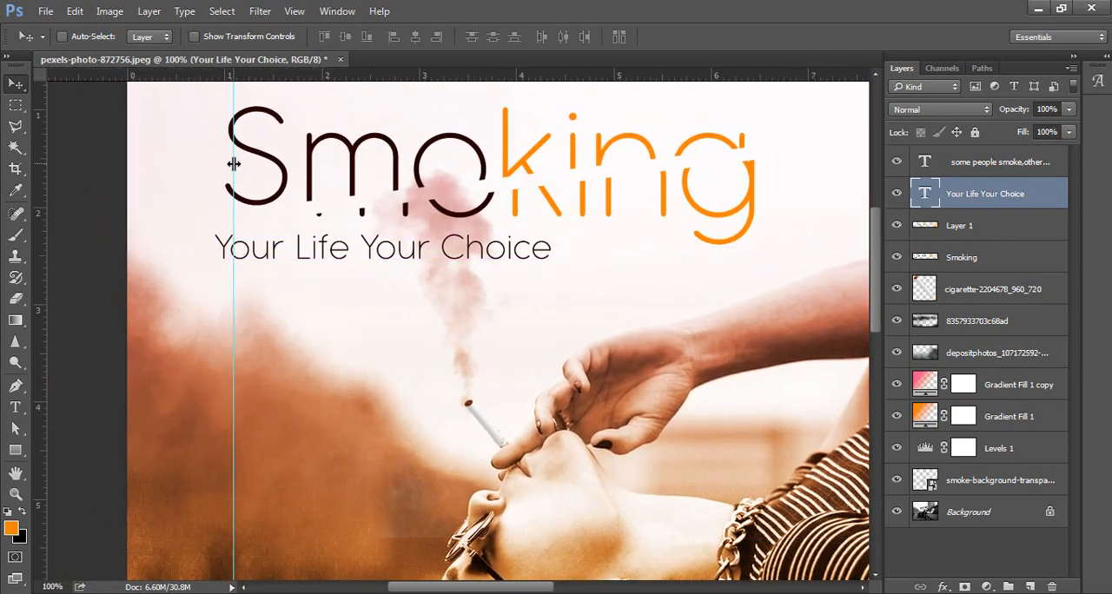
pyautogui.moveTo(233, 163); pyautogui.dragTo(226, 165)
pyautogui.moveTo(249, 252); pyautogui.dragTo(258, 252)
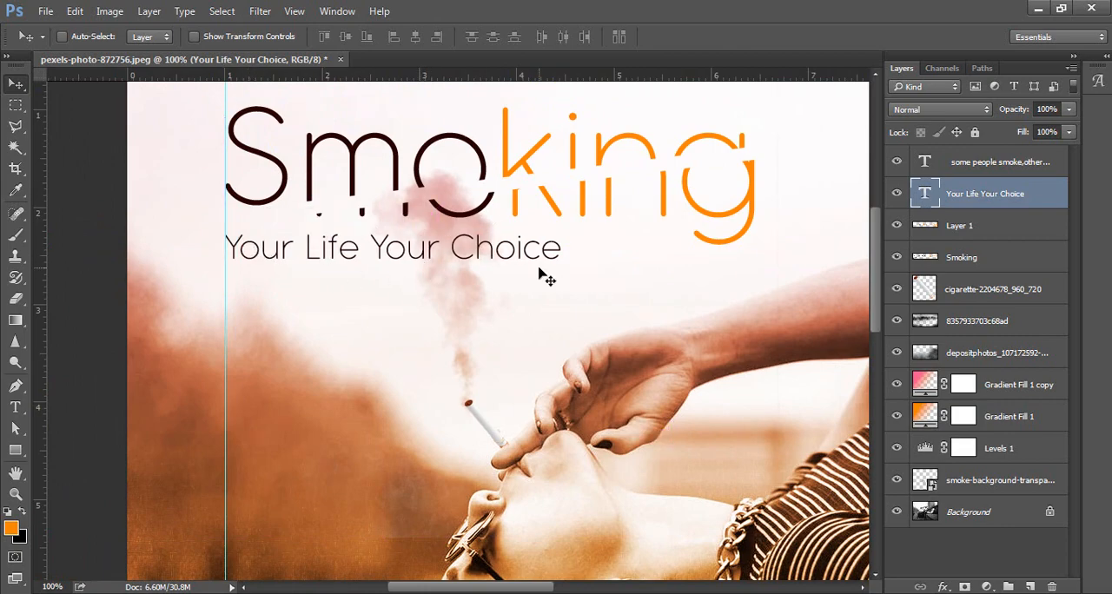
# Remove the vertical guide and show the finished composition fitted to the screen without the panels.
pyautogui.hotkey('ctrl', '0')
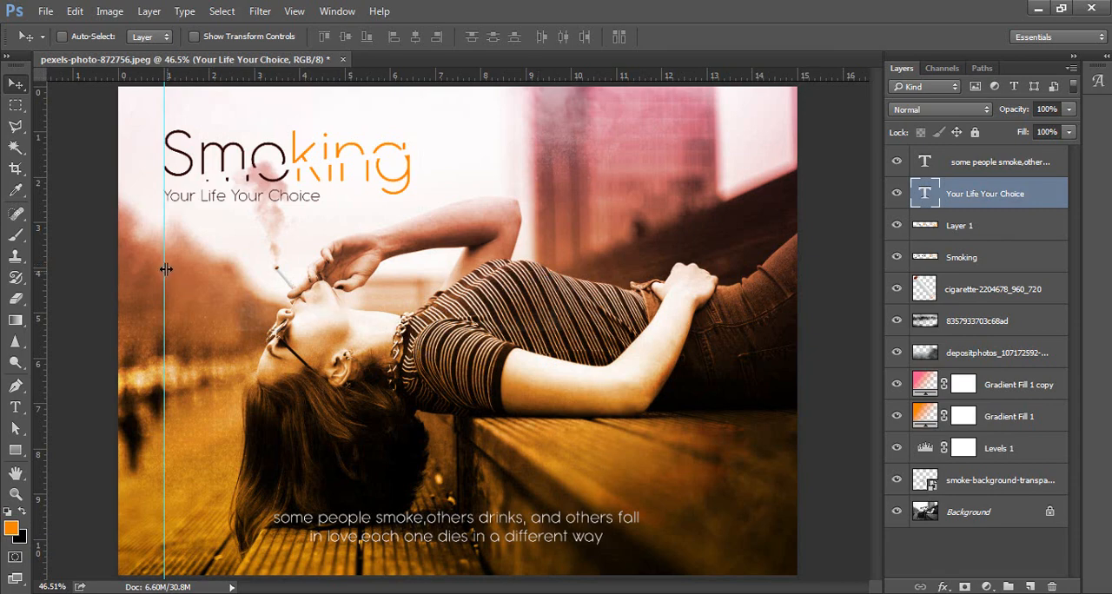
pyautogui.moveTo(146, 266); pyautogui.dragTo(21, 254)
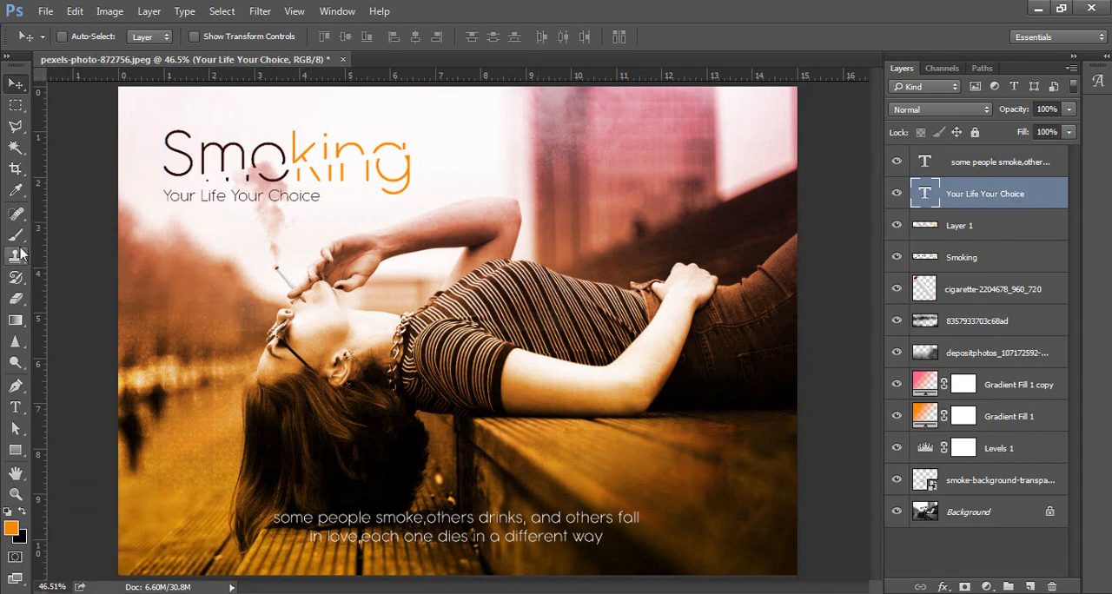
pyautogui.press('f')
pyautogui.hotkey('ctrl', '0')
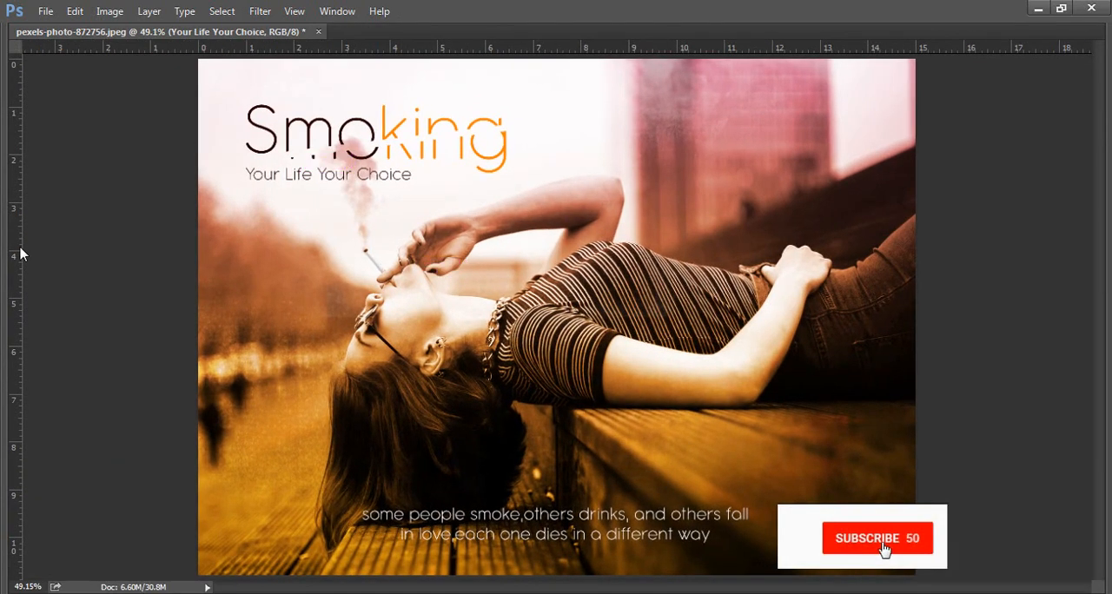